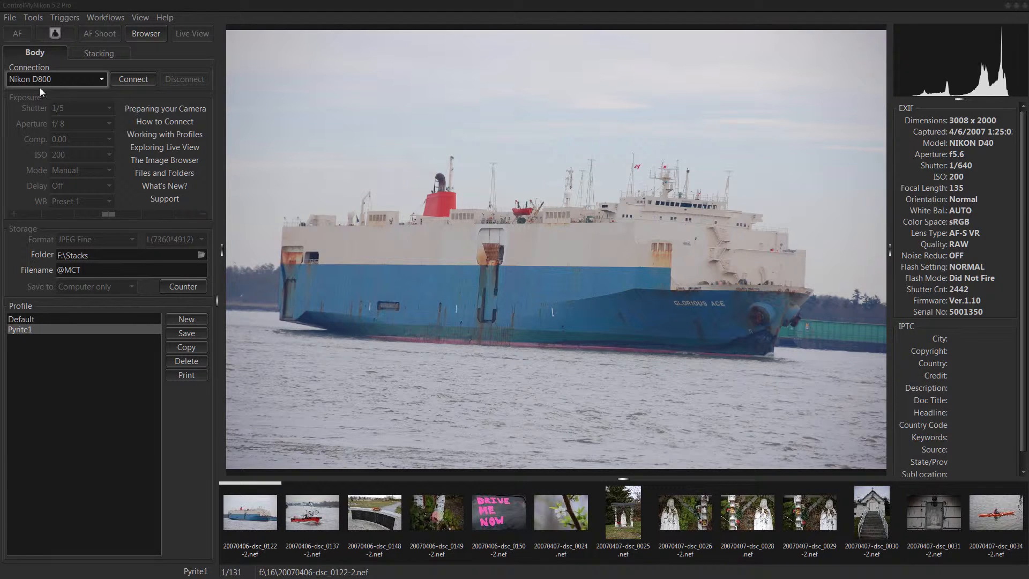
- Preview the red boat and memorial wall photos, then return to the ship photo
{"action": "left_click", "coordinate": [304, 516]}
{"action": "left_click", "coordinate": [378, 515]}
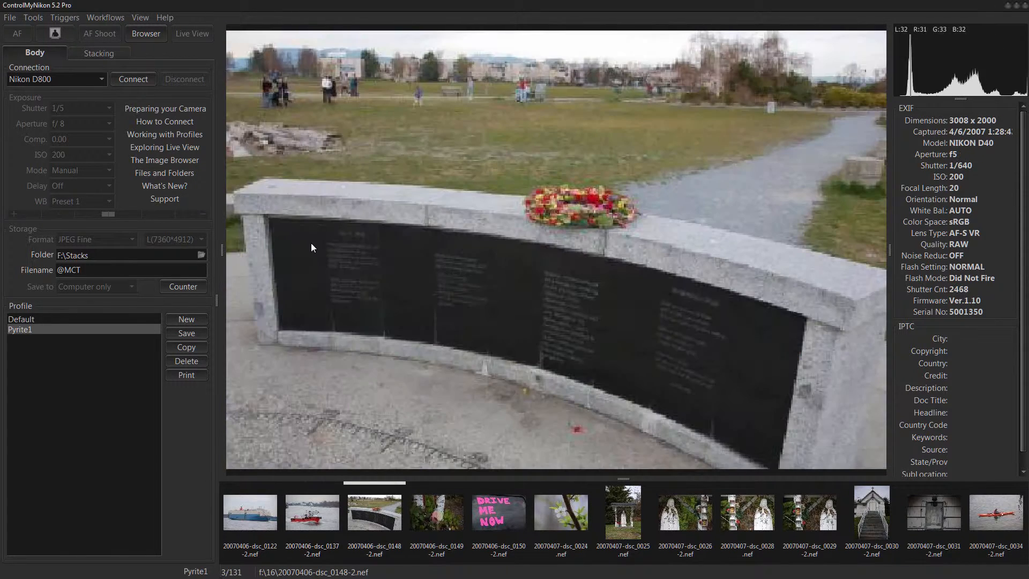
{"action": "left_click", "coordinate": [255, 516]}
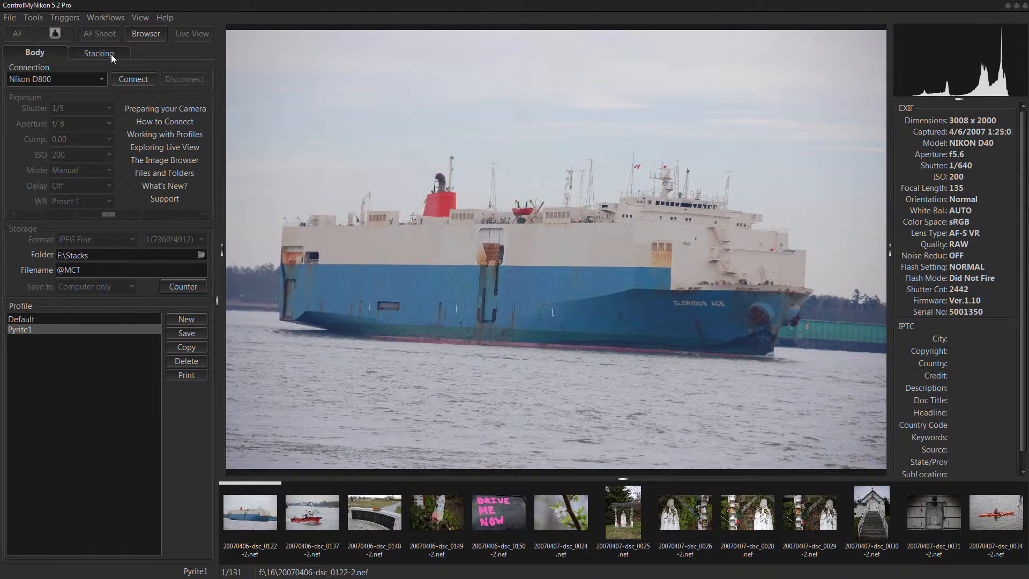
- Glance at the Workflows menu, then switch the left panel to the focus Stacking workflow
{"action": "left_click", "coordinate": [101, 17]}
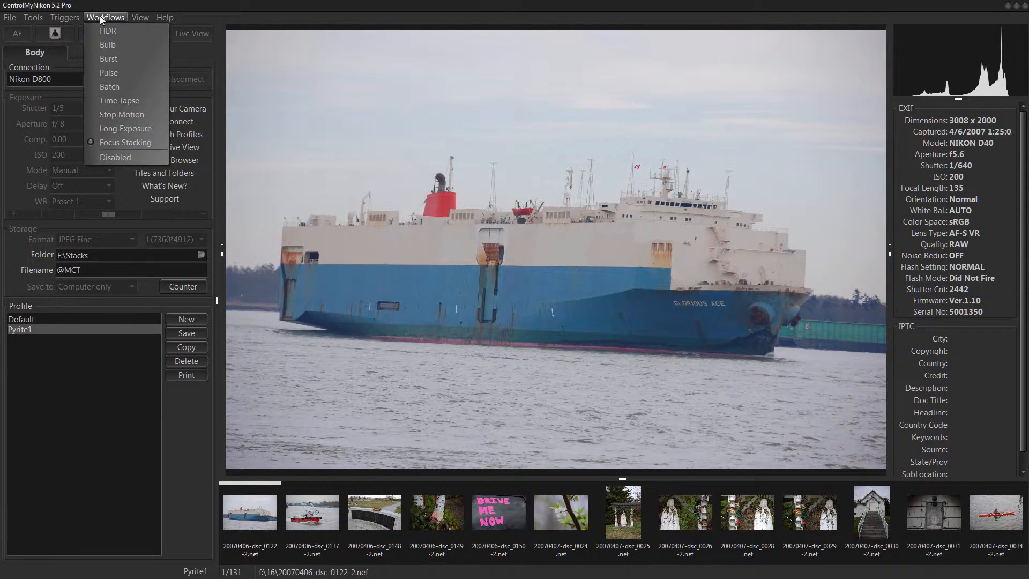
{"action": "left_click", "coordinate": [99, 19]}
{"action": "left_click", "coordinate": [99, 54]}
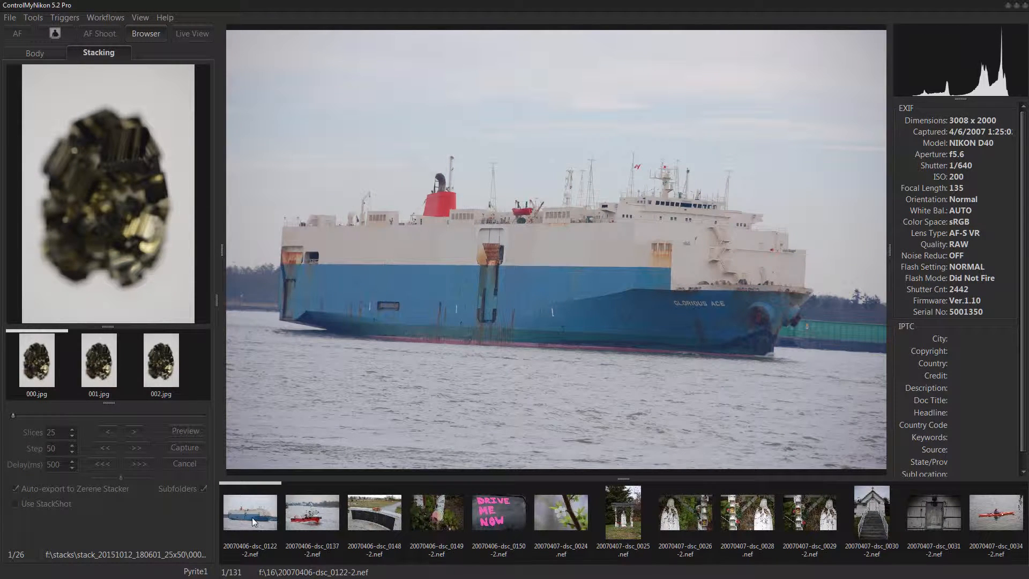
{"action": "key", "text": "Right"}
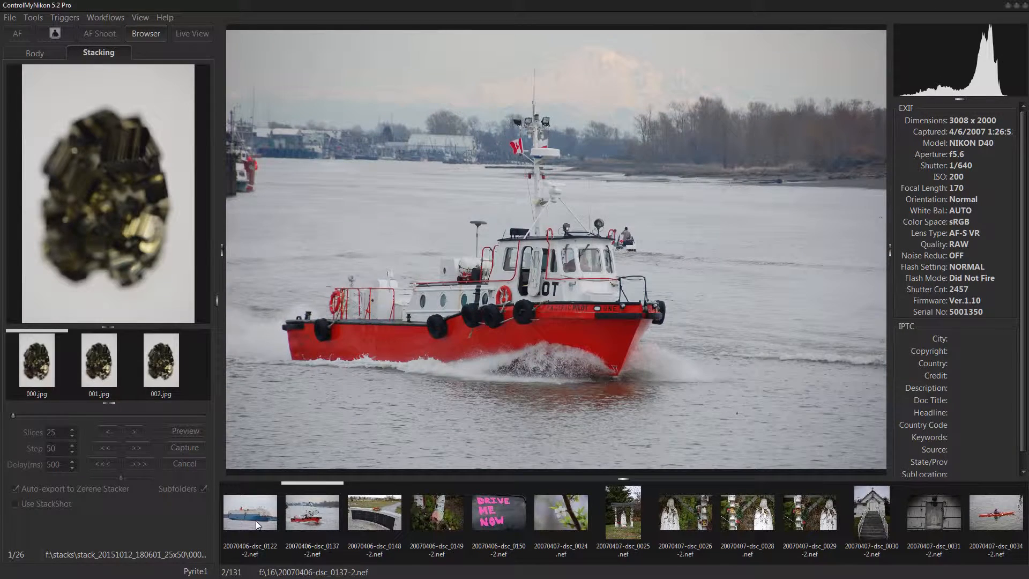
{"action": "left_click", "coordinate": [252, 523]}
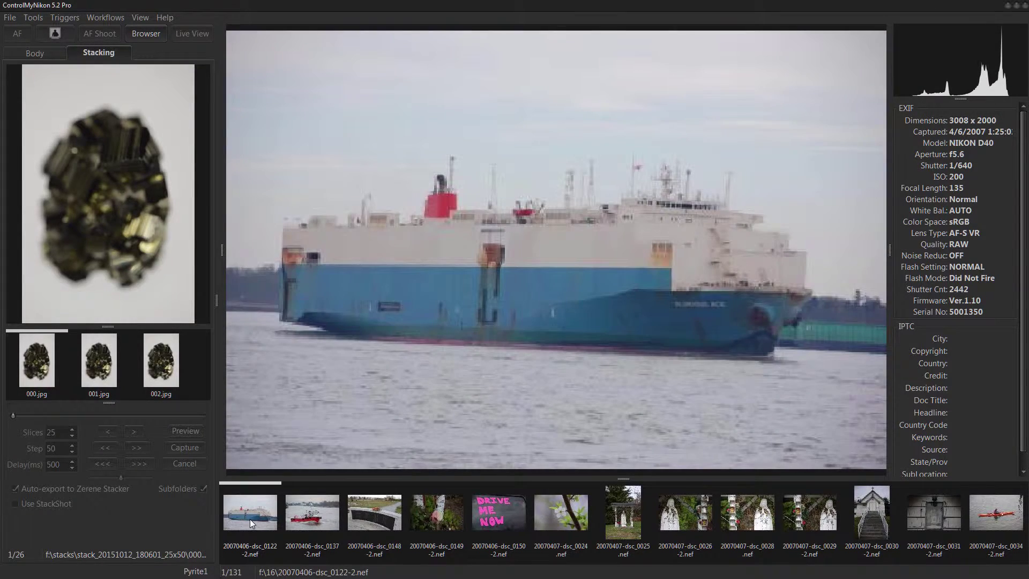
{"action": "left_click", "coordinate": [311, 520]}
{"action": "left_click", "coordinate": [380, 512]}
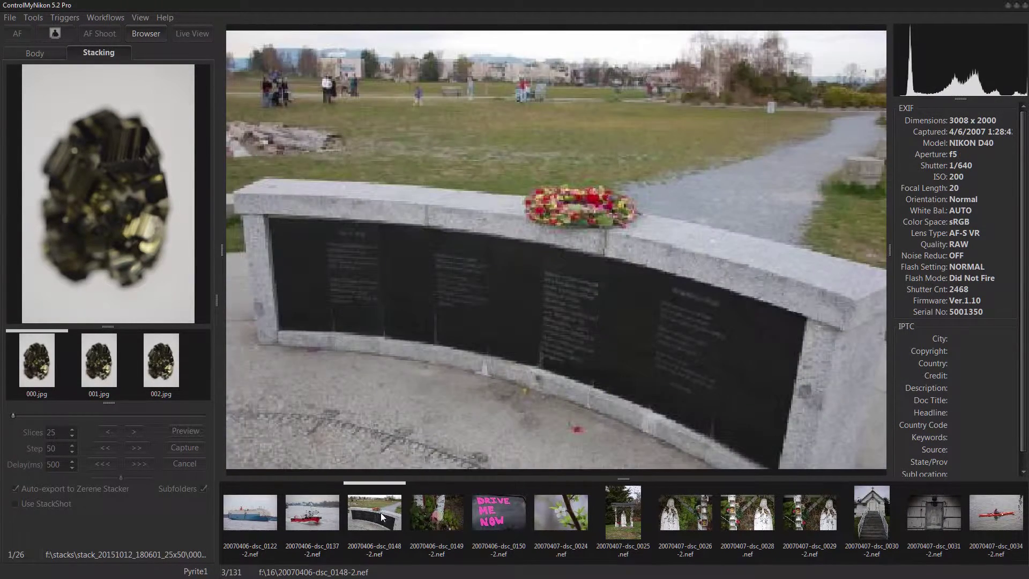
{"action": "left_click", "coordinate": [429, 511]}
{"action": "left_click", "coordinate": [482, 517]}
{"action": "left_click", "coordinate": [562, 516]}
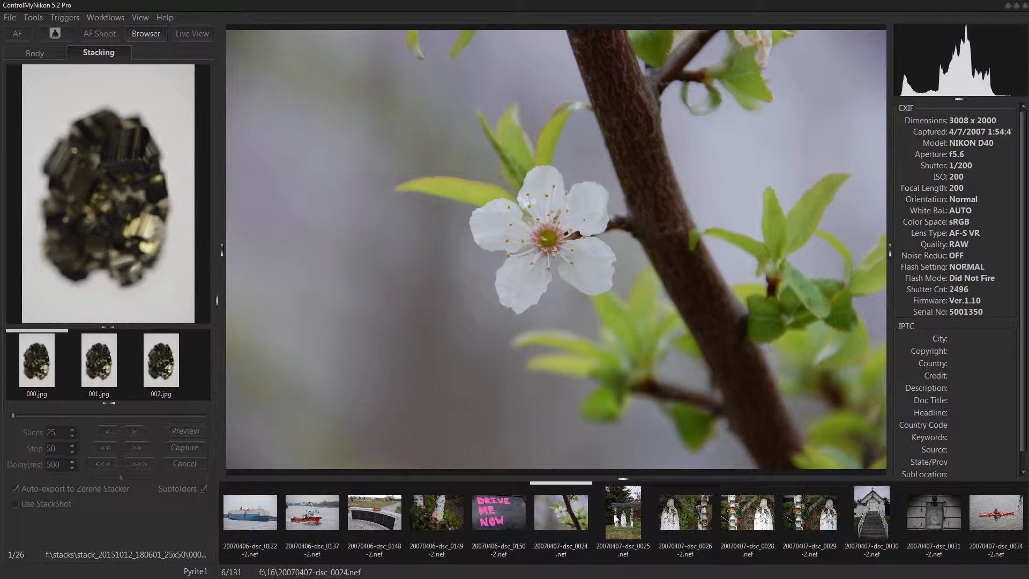
{"action": "left_click", "coordinate": [617, 518]}
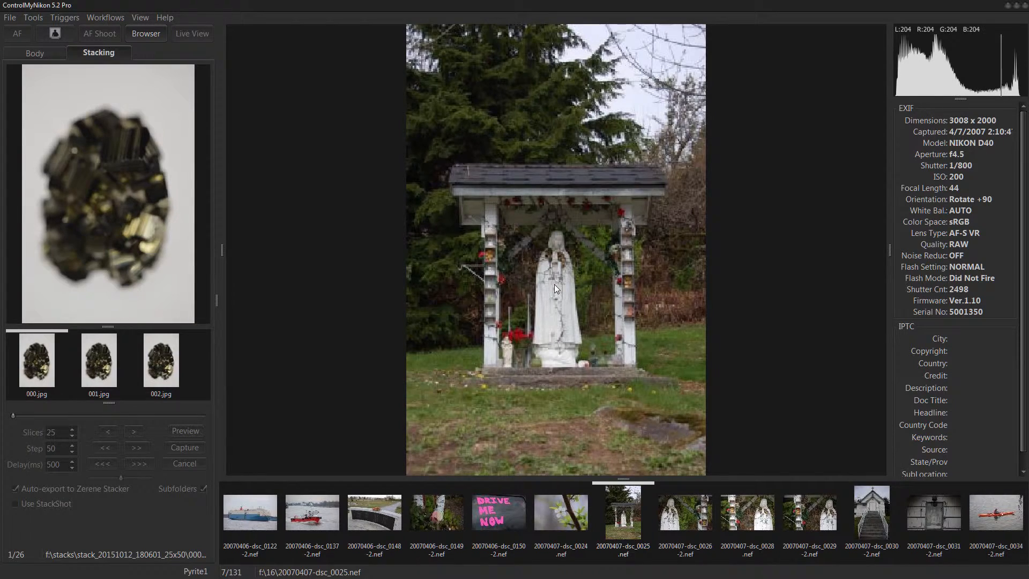
{"action": "left_click", "coordinate": [256, 511]}
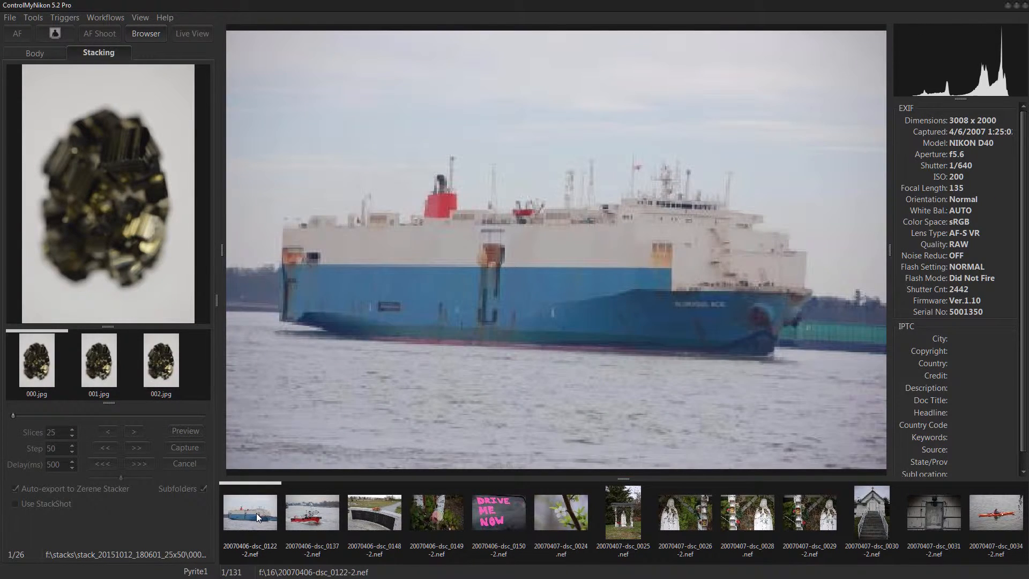
{"action": "left_click", "coordinate": [310, 520]}
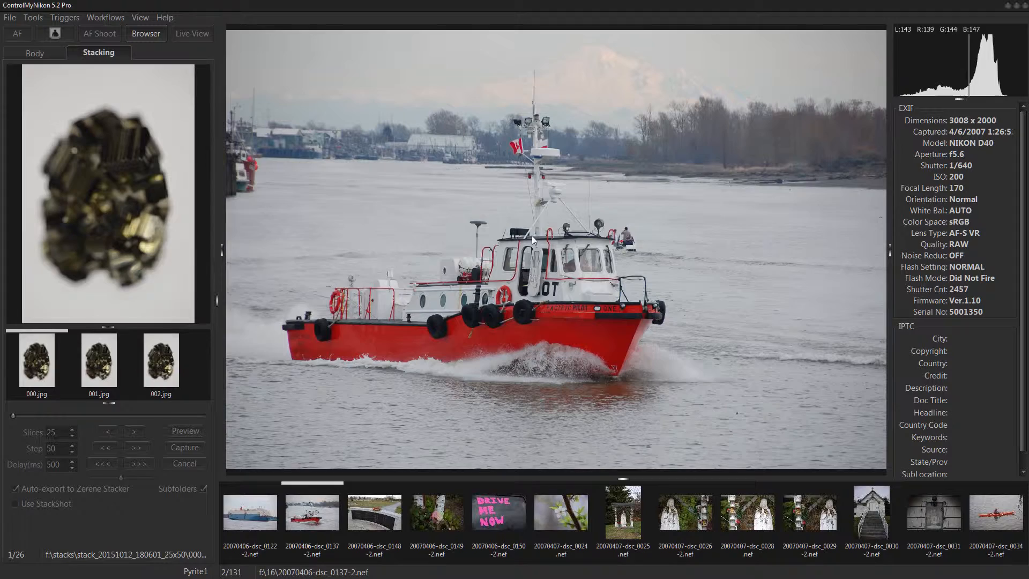
{"action": "left_click", "coordinate": [366, 513]}
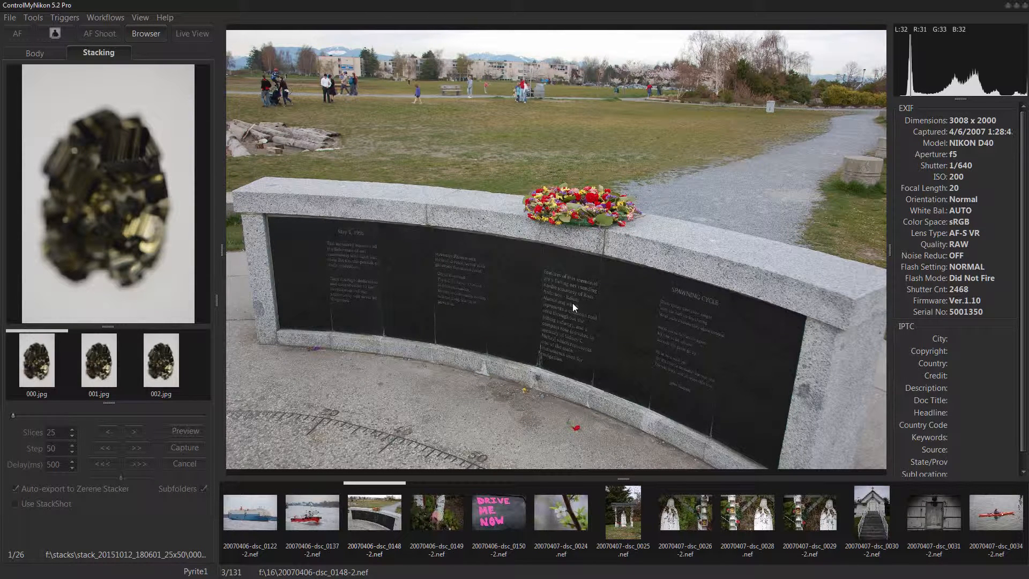
{"action": "left_click", "coordinate": [34, 17]}
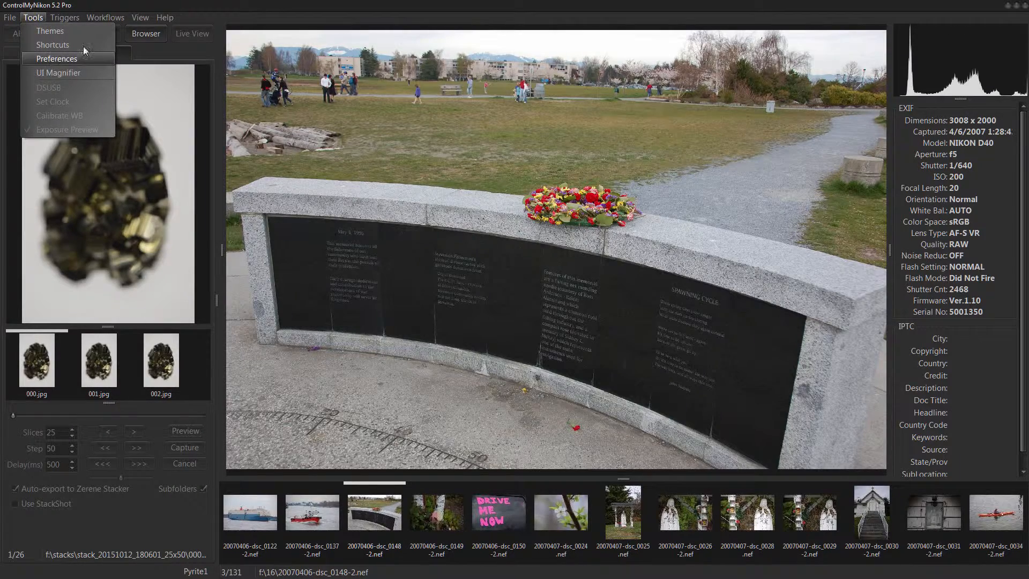
{"action": "left_click", "coordinate": [276, 4]}
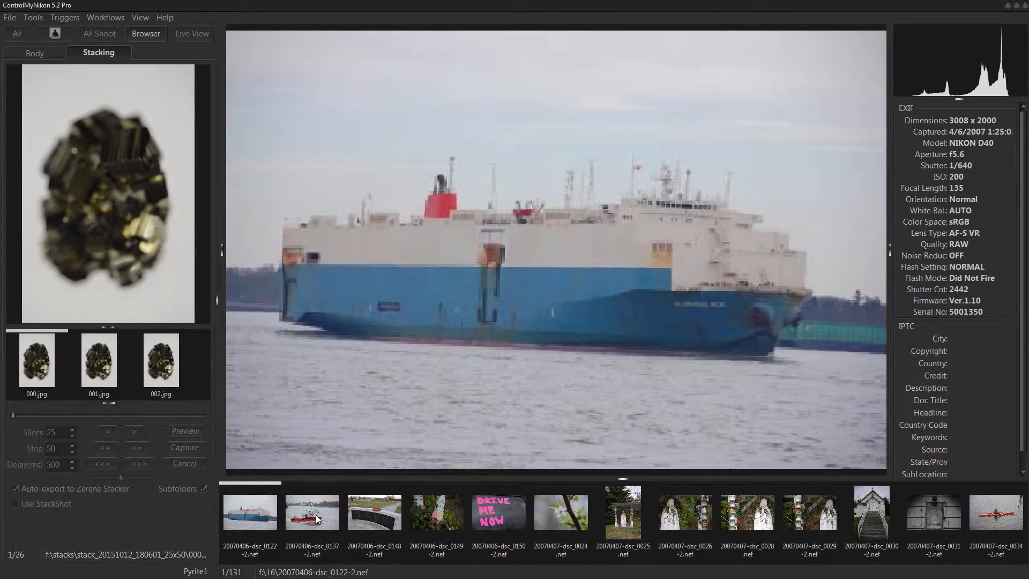
- Step forward and back through the filmstrip photos with the arrow keys
{"action": "key", "text": "Right"}
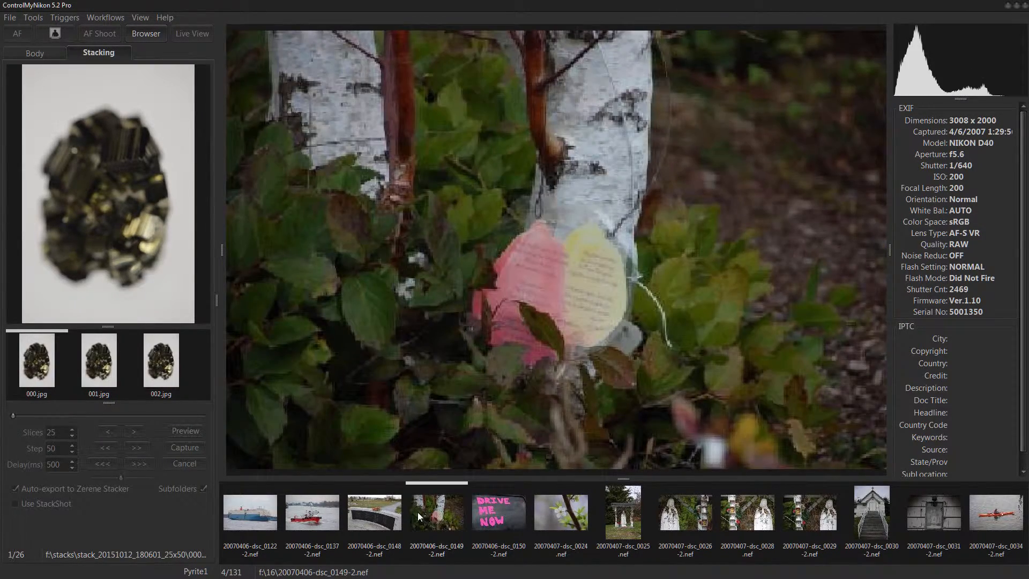
{"action": "key", "text": "Right"}
{"action": "key", "text": "Right"}
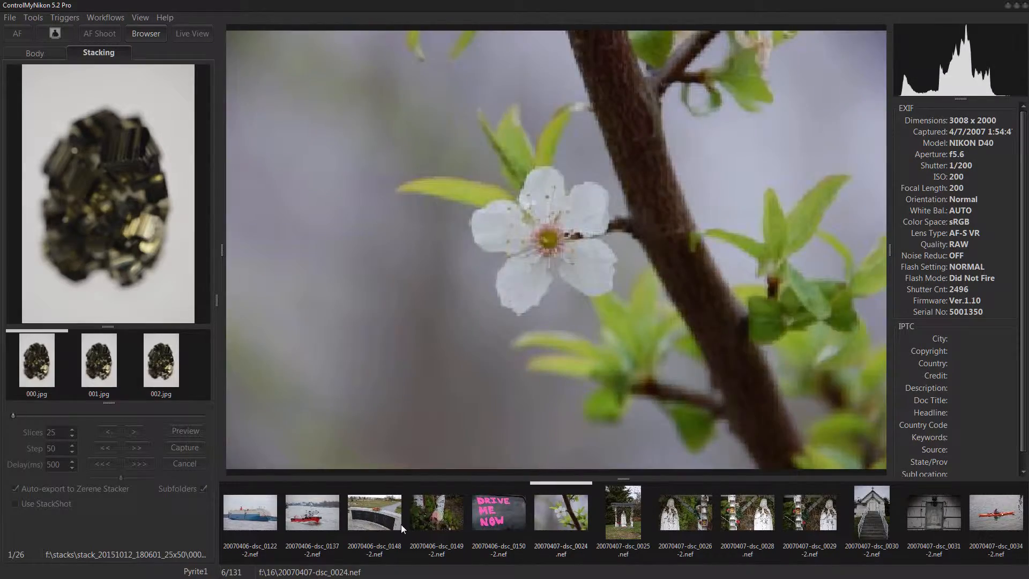
{"action": "key", "text": "Right"}
{"action": "key", "text": "Right"}
{"action": "key", "text": "Right"}
{"action": "key", "text": "Right"}
{"action": "key", "text": "Right"}
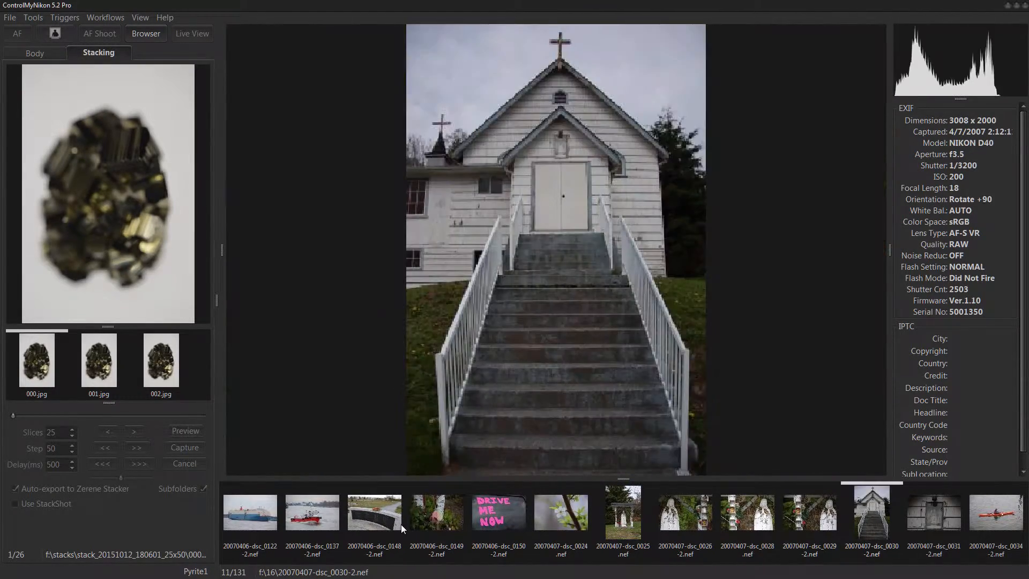
{"action": "key", "text": "Right"}
{"action": "key", "text": "Right"}
{"action": "key", "text": "Right"}
{"action": "key", "text": "Right"}
{"action": "key", "text": "Right"}
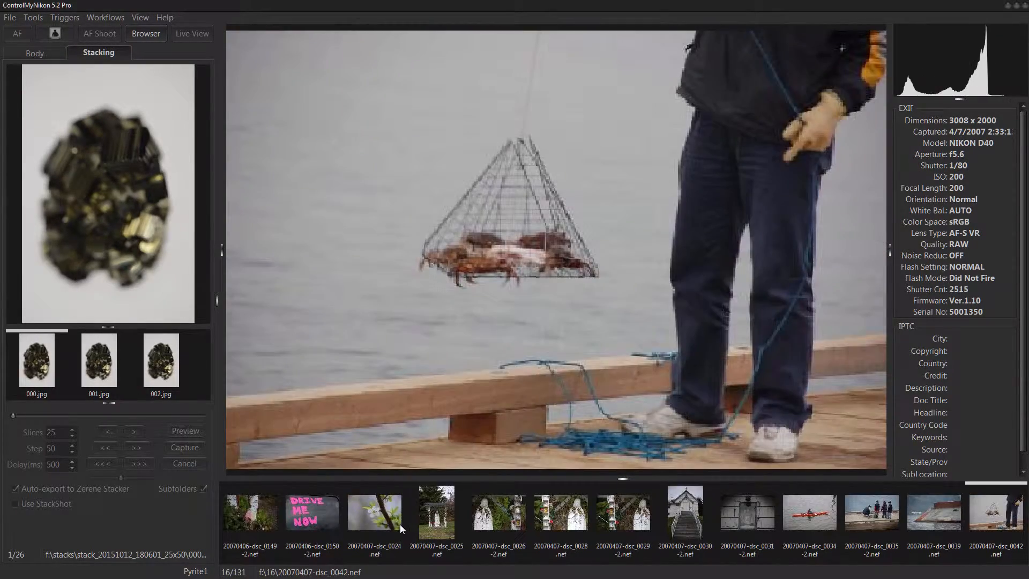
{"action": "key", "text": "Right"}
{"action": "key", "text": "Right"}
{"action": "key", "text": "Right"}
{"action": "key", "text": "Right"}
{"action": "key", "text": "Right"}
{"action": "key", "text": "Right"}
{"action": "key", "text": "Right"}
{"action": "key", "text": "Right"}
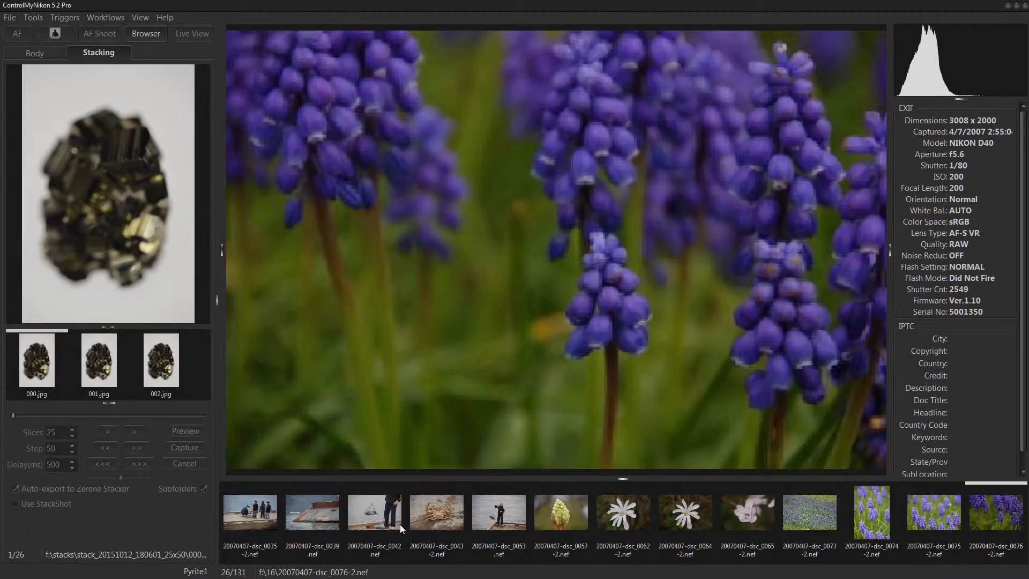
{"action": "key", "text": "Right"}
{"action": "key", "text": "Right"}
{"action": "key", "text": "Right"}
{"action": "key", "text": "Left"}
{"action": "key", "text": "Left"}
{"action": "key", "text": "Left"}
{"action": "key", "text": "Left"}
{"action": "key", "text": "Left"}
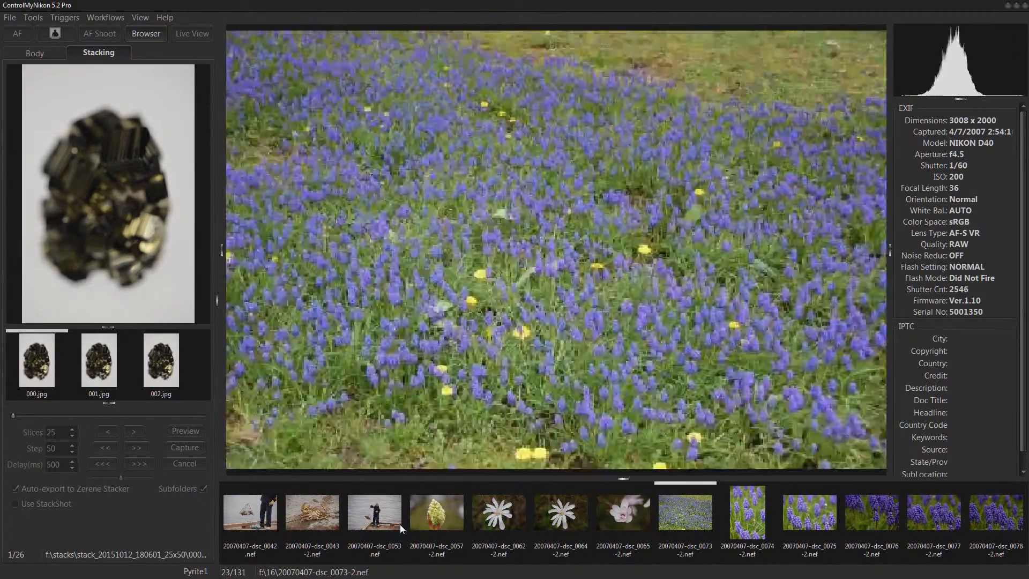
{"action": "key", "text": "Left"}
{"action": "key", "text": "Left"}
{"action": "key", "text": "Left"}
{"action": "key", "text": "Left"}
{"action": "key", "text": "Left"}
{"action": "key", "text": "Left"}
{"action": "key", "text": "Left"}
{"action": "key", "text": "Left"}
{"action": "key", "text": "Left"}
{"action": "key", "text": "Left"}
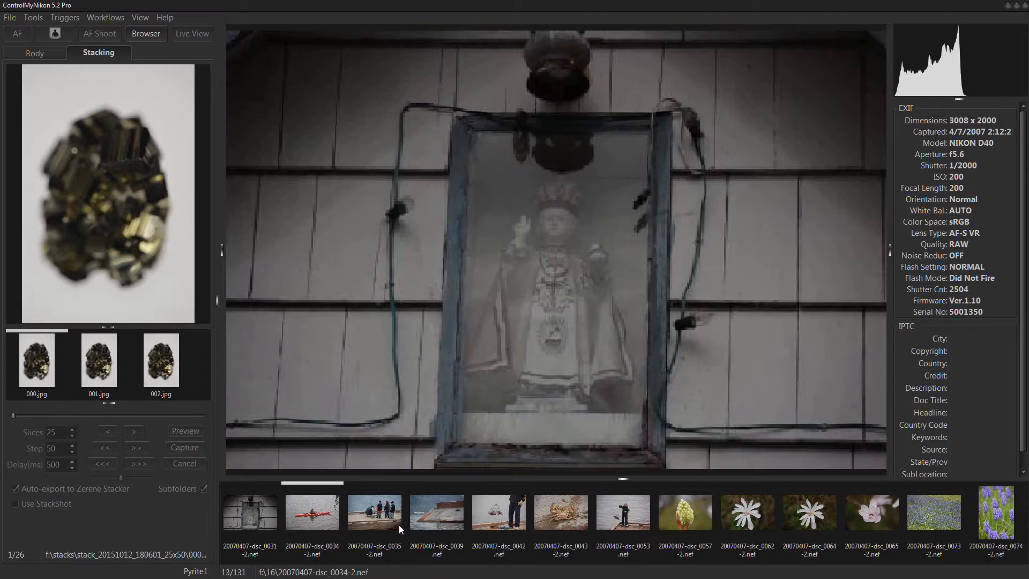
{"action": "key", "text": "Right"}
{"action": "key", "text": "Right"}
{"action": "key", "text": "Right"}
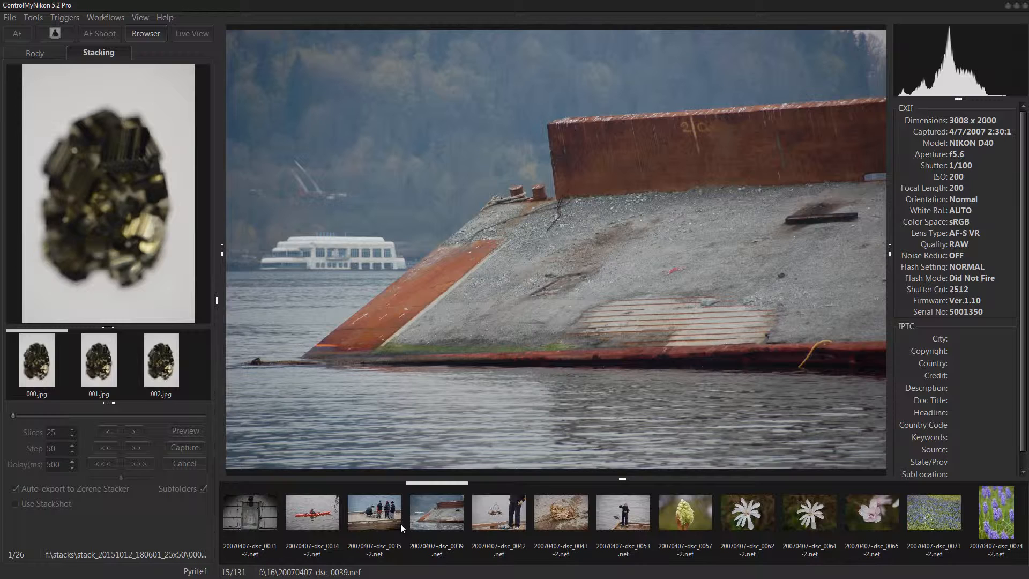
- Jump to the first and last photos, back to the first, then page ahead to photo 14 of 131
{"action": "key", "text": "Home"}
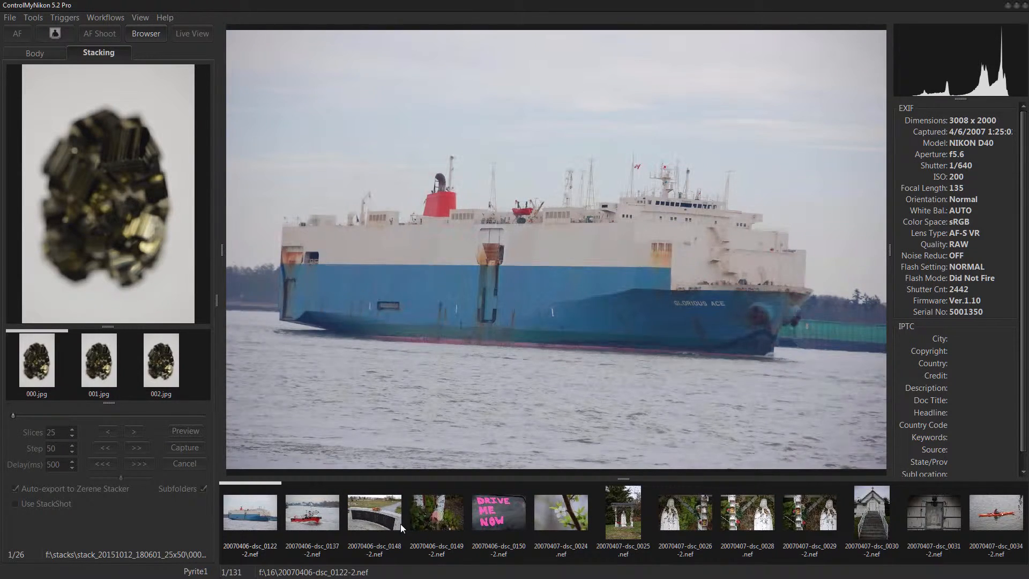
{"action": "key", "text": "End"}
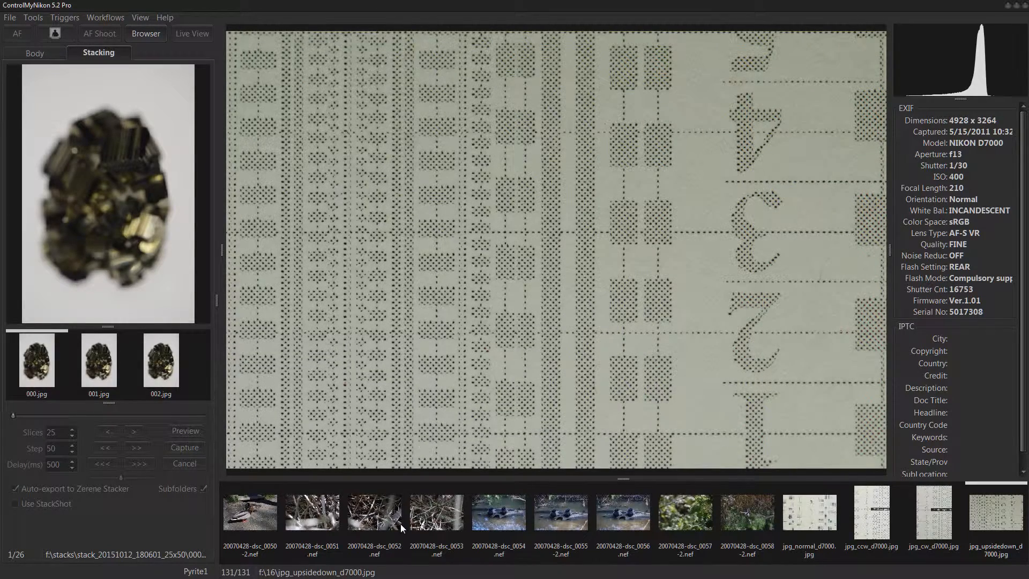
{"action": "key", "text": "Home"}
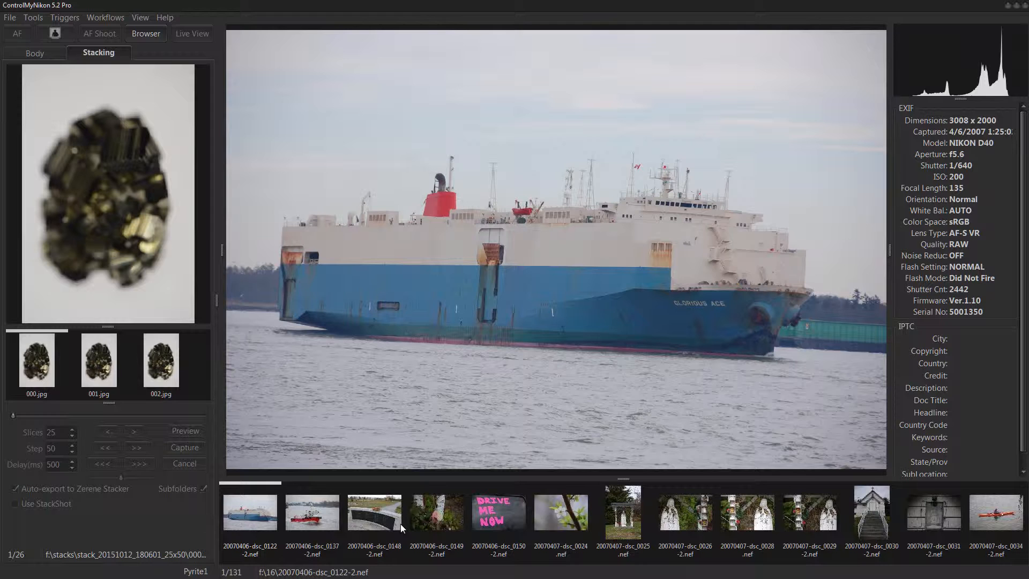
{"action": "key", "text": "Page_Down"}
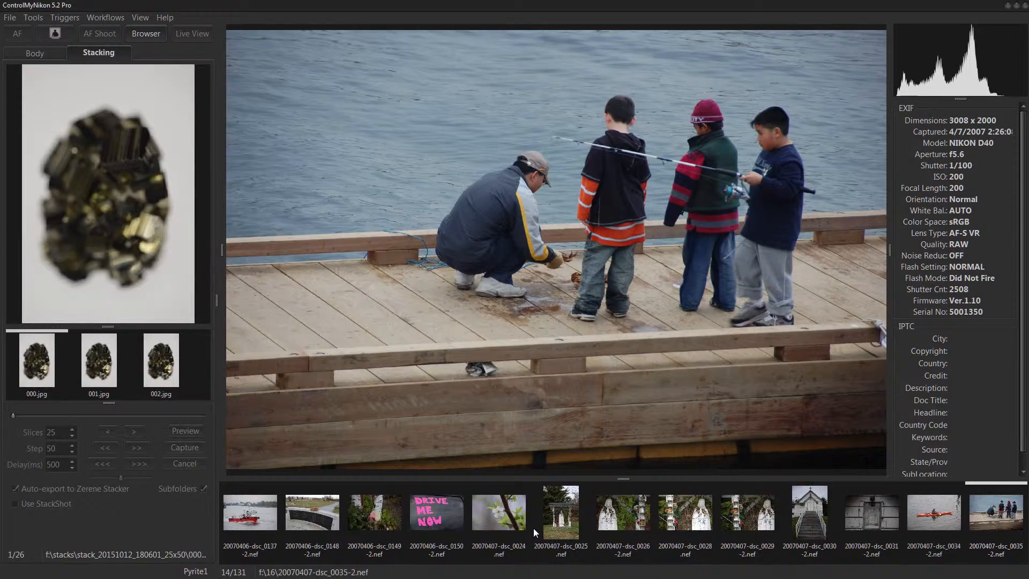
{"action": "scroll", "coordinate": [532, 528], "scroll_direction": "down", "scroll_amount": 13}
{"action": "scroll", "coordinate": [533, 527], "scroll_direction": "down", "scroll_amount": 13}
{"action": "scroll", "coordinate": [533, 529], "scroll_direction": "down", "scroll_amount": 13}
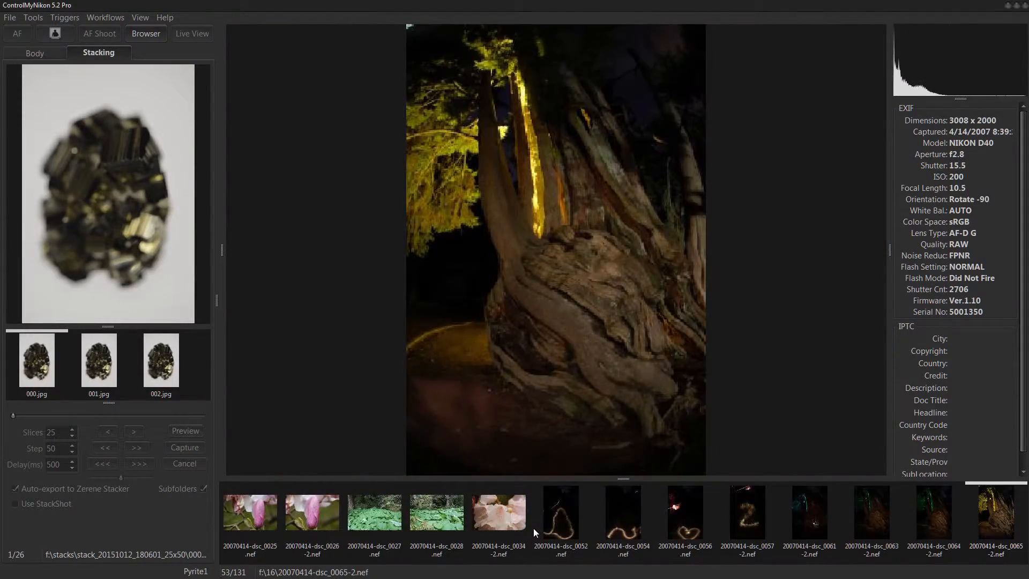
{"action": "scroll", "coordinate": [533, 528], "scroll_direction": "down", "scroll_amount": 20}
{"action": "scroll", "coordinate": [533, 529], "scroll_direction": "down", "scroll_amount": 20}
{"action": "scroll", "coordinate": [533, 528], "scroll_direction": "down", "scroll_amount": 20}
{"action": "scroll", "coordinate": [533, 529], "scroll_direction": "up", "scroll_amount": 10}
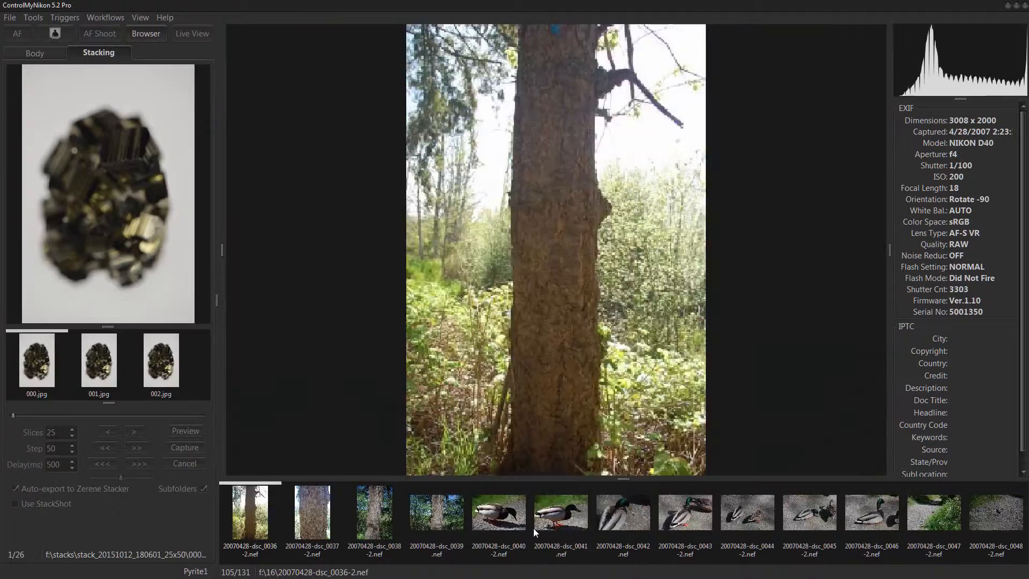
{"action": "scroll", "coordinate": [533, 528], "scroll_direction": "up", "scroll_amount": 20}
{"action": "scroll", "coordinate": [533, 528], "scroll_direction": "up", "scroll_amount": 20}
{"action": "scroll", "coordinate": [533, 529], "scroll_direction": "up", "scroll_amount": 20}
{"action": "scroll", "coordinate": [534, 528], "scroll_direction": "up", "scroll_amount": 13}
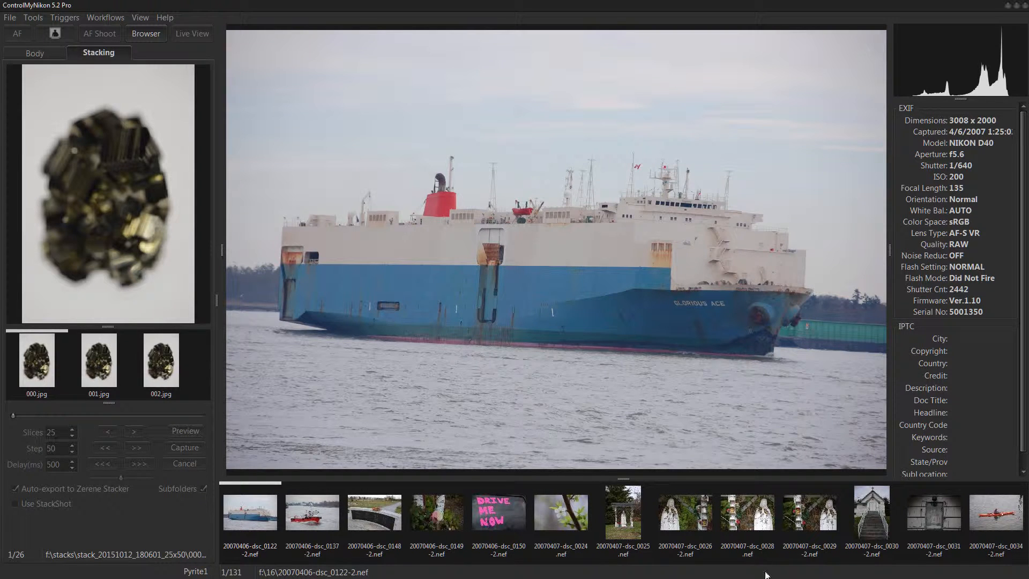
- Nudge back and forth with the arrow keys, then select the first thumbnail, the blue-hulled ship
{"action": "key", "text": "Right"}
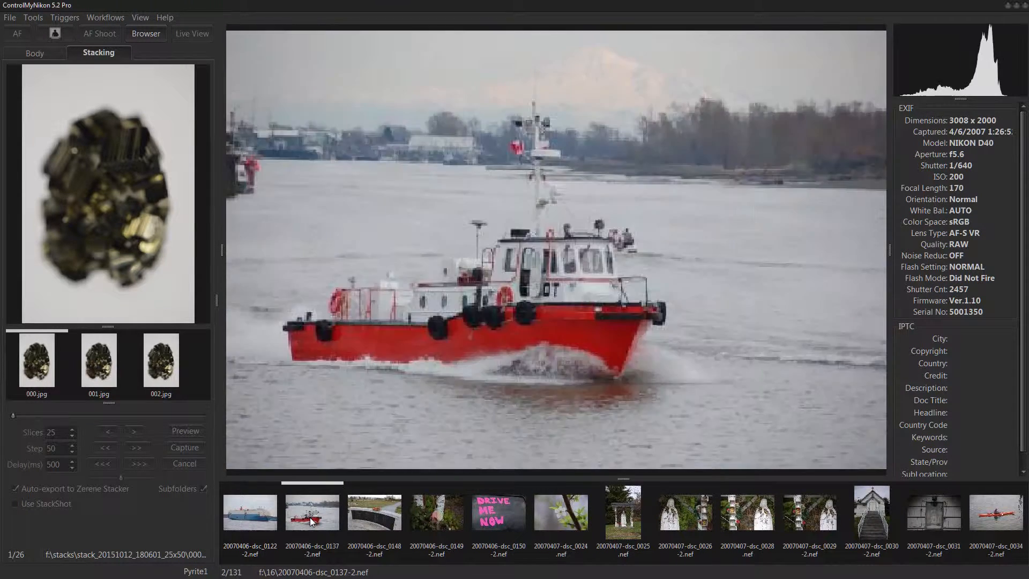
{"action": "key", "text": "Right"}
{"action": "key", "text": "Right"}
{"action": "key", "text": "Left"}
{"action": "key", "text": "Right"}
{"action": "key", "text": "Right"}
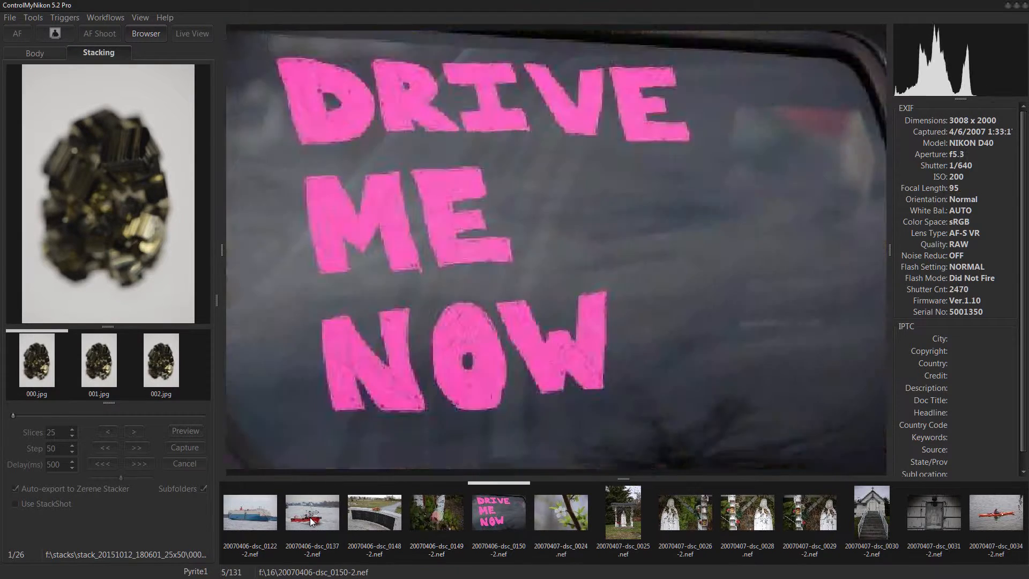
{"action": "key", "text": "Right"}
{"action": "key", "text": "Right"}
{"action": "key", "text": "Right"}
{"action": "key", "text": "Left"}
{"action": "key", "text": "Left"}
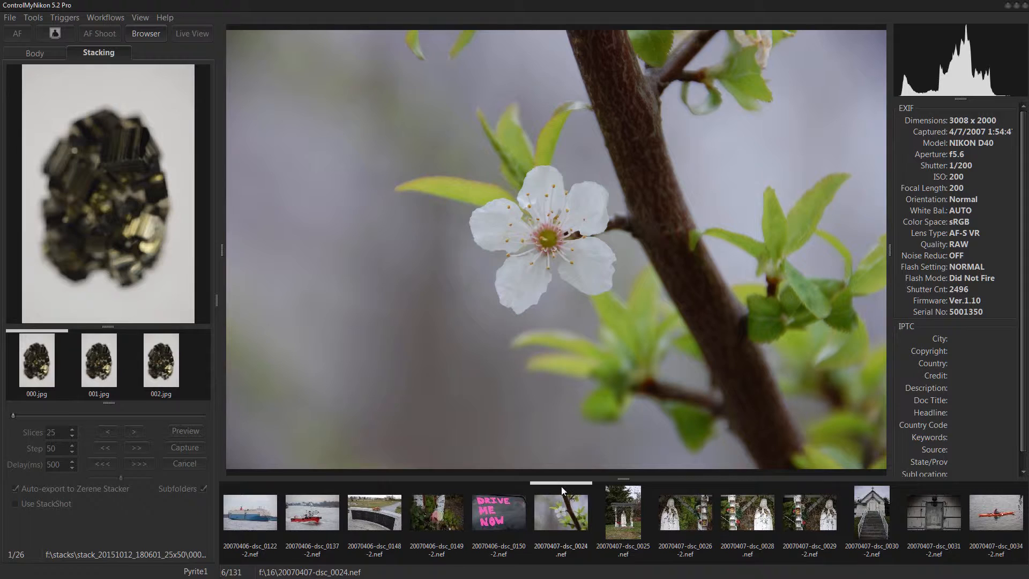
{"action": "left_click", "coordinate": [242, 511]}
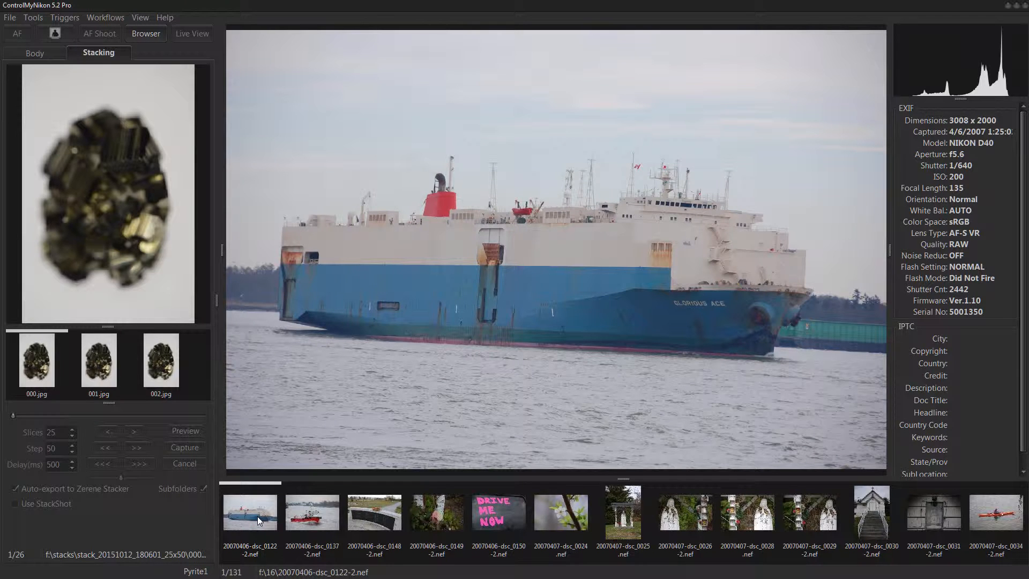
- In Configure Thumbstrip, untick RAW files so the strip lists only JPG and MOV
{"action": "right_click", "coordinate": [258, 517]}
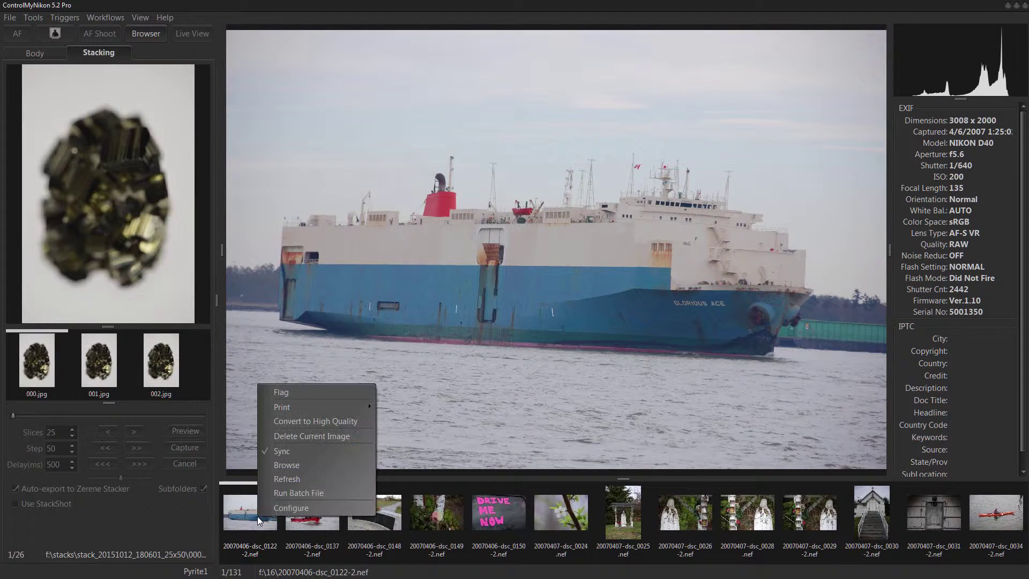
{"action": "left_click", "coordinate": [287, 508]}
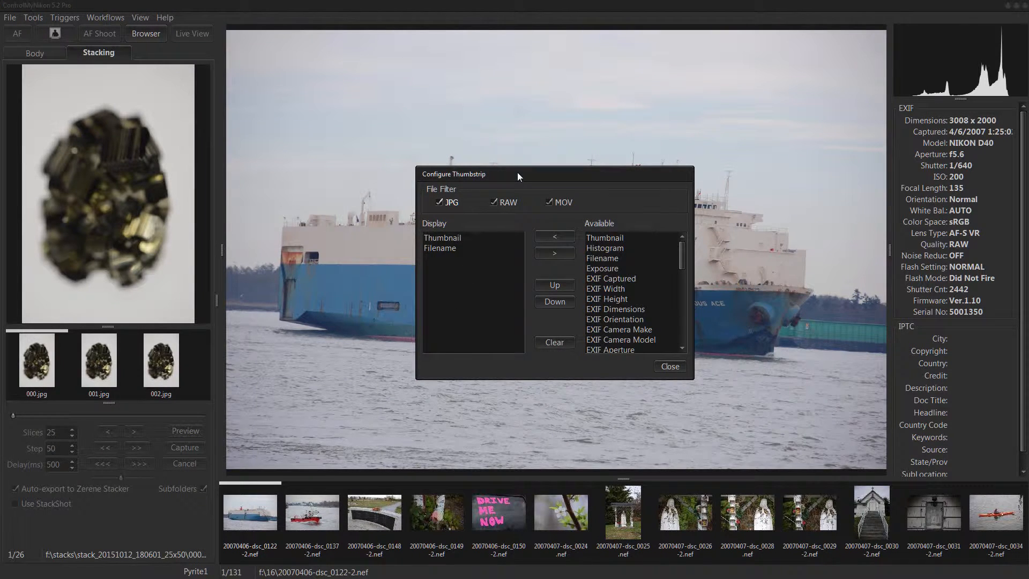
{"action": "left_click_drag", "start_coordinate": [517, 173], "coordinate": [481, 182]}
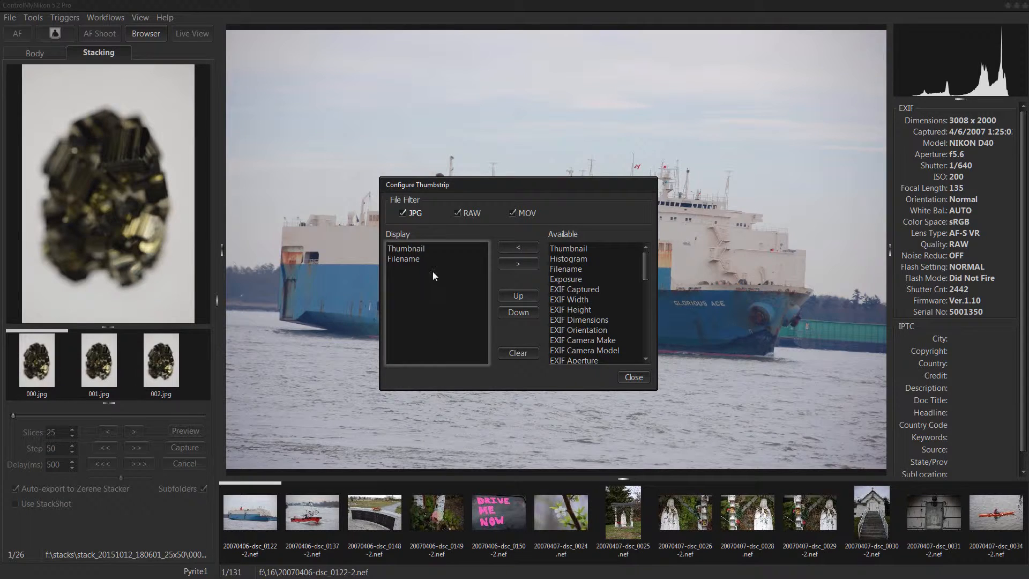
{"action": "left_click", "coordinate": [456, 215]}
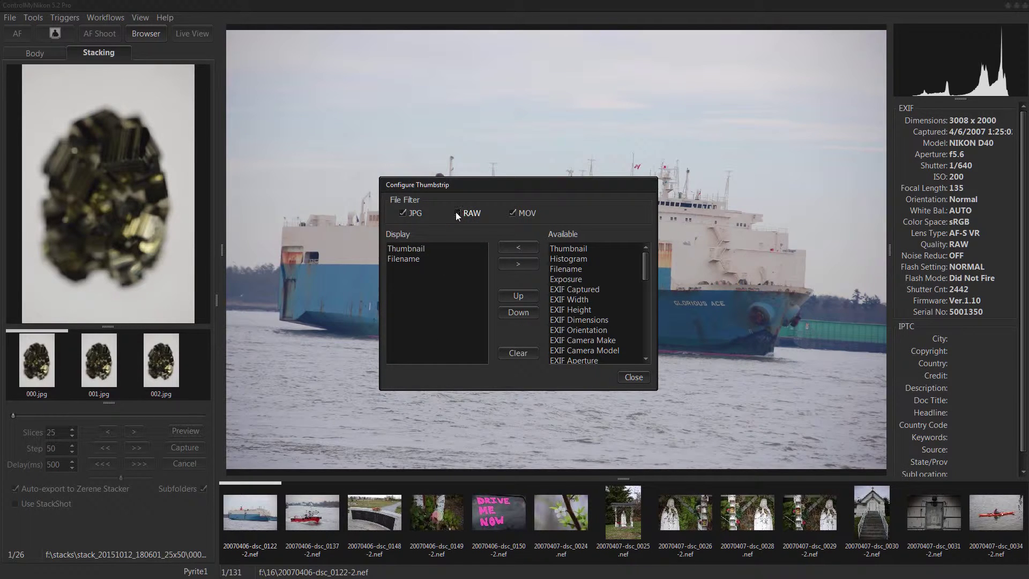
{"action": "left_click", "coordinate": [634, 377]}
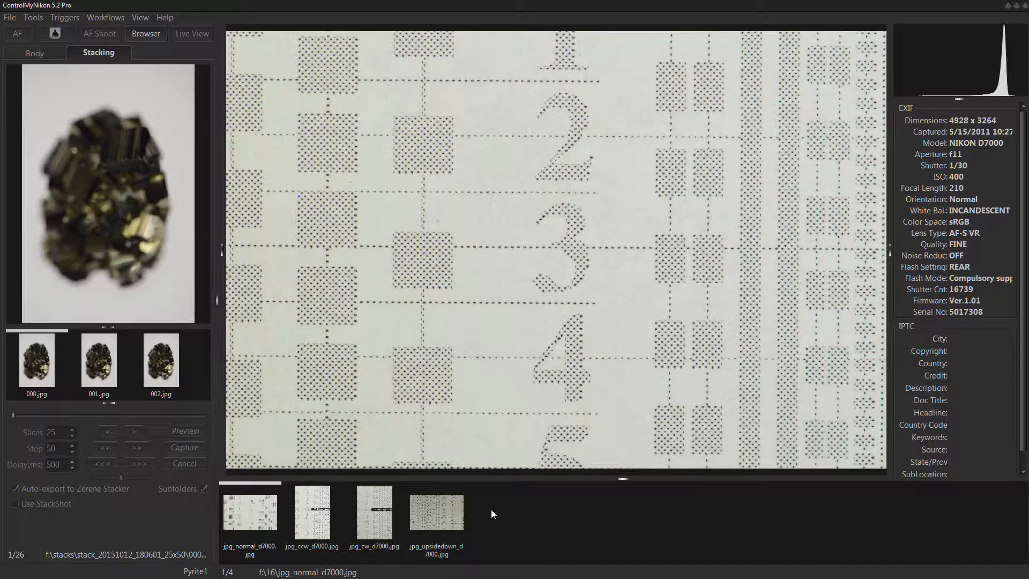
- Limit the thumbstrip filter to RAW files only and apply it
{"action": "right_click", "coordinate": [440, 507]}
{"action": "left_click", "coordinate": [479, 497]}
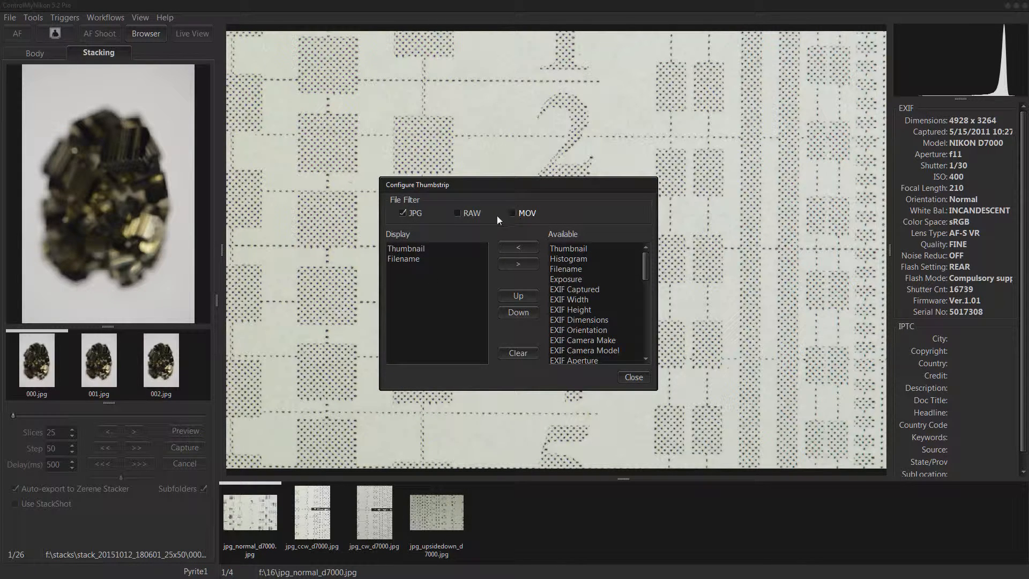
{"action": "left_click", "coordinate": [458, 213]}
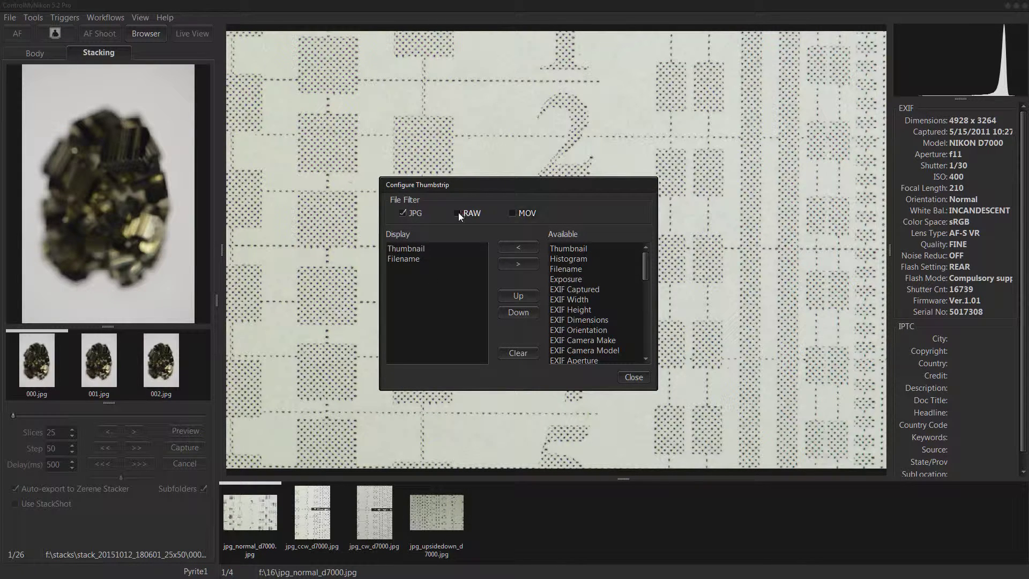
{"action": "left_click", "coordinate": [631, 379]}
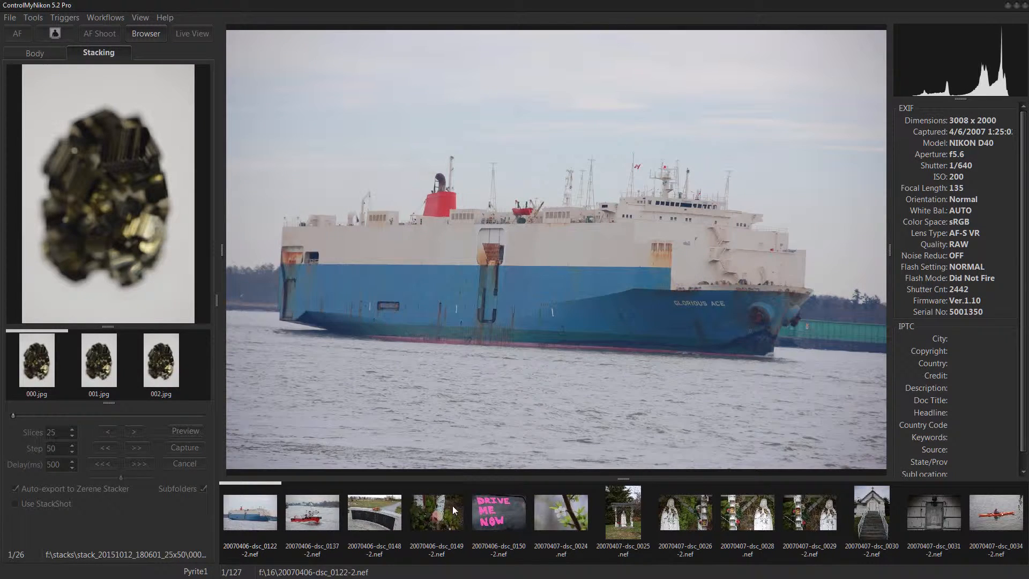
- Untick every file type so the thumbstrip shows nothing
{"action": "right_click", "coordinate": [452, 505]}
{"action": "left_click", "coordinate": [487, 496]}
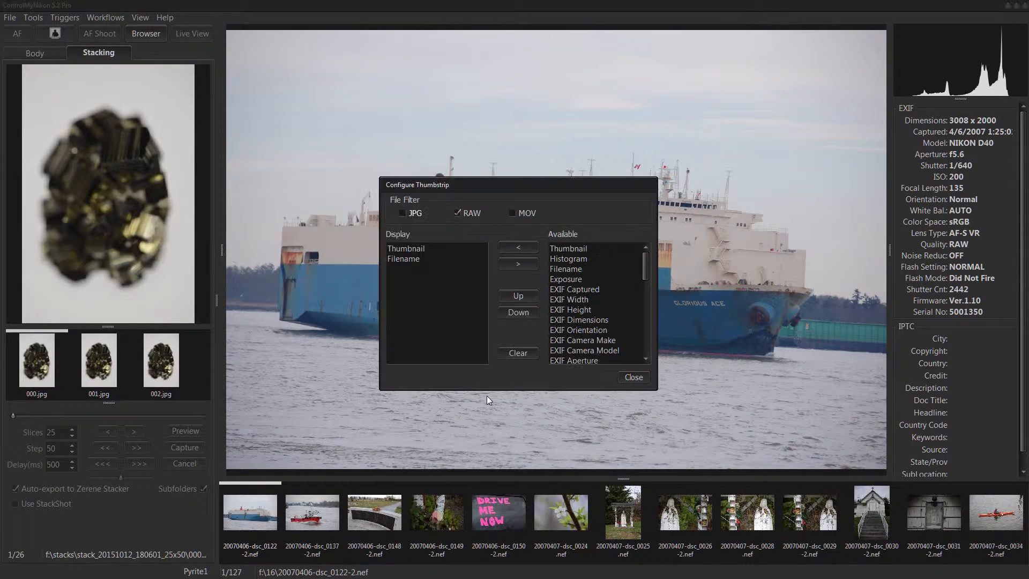
{"action": "left_click", "coordinate": [465, 214]}
{"action": "left_click", "coordinate": [522, 213]}
{"action": "left_click", "coordinate": [632, 377]}
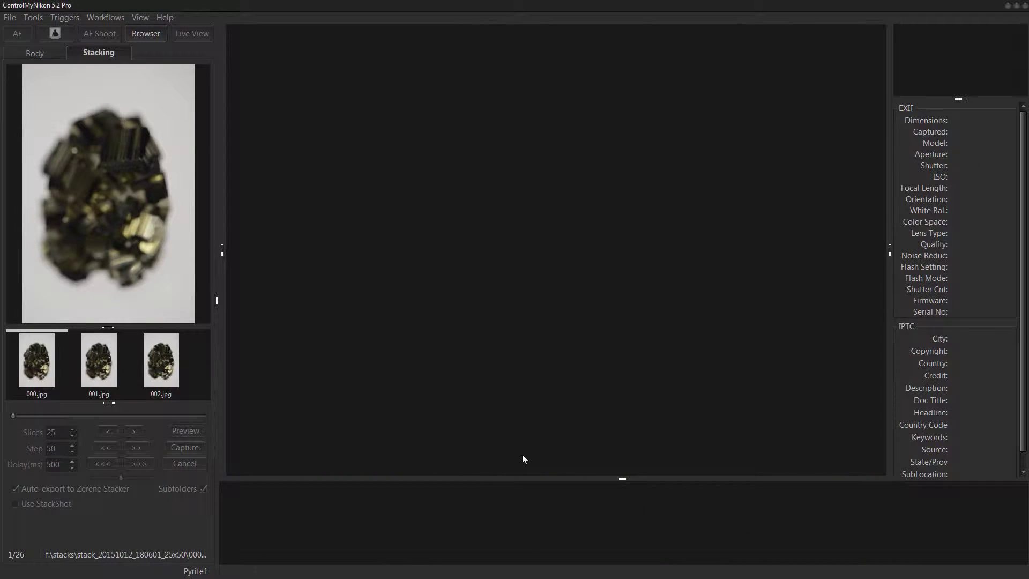
- From the empty strip, re-enable RAW files in the File Filter
{"action": "right_click", "coordinate": [421, 517]}
{"action": "left_click", "coordinate": [470, 507]}
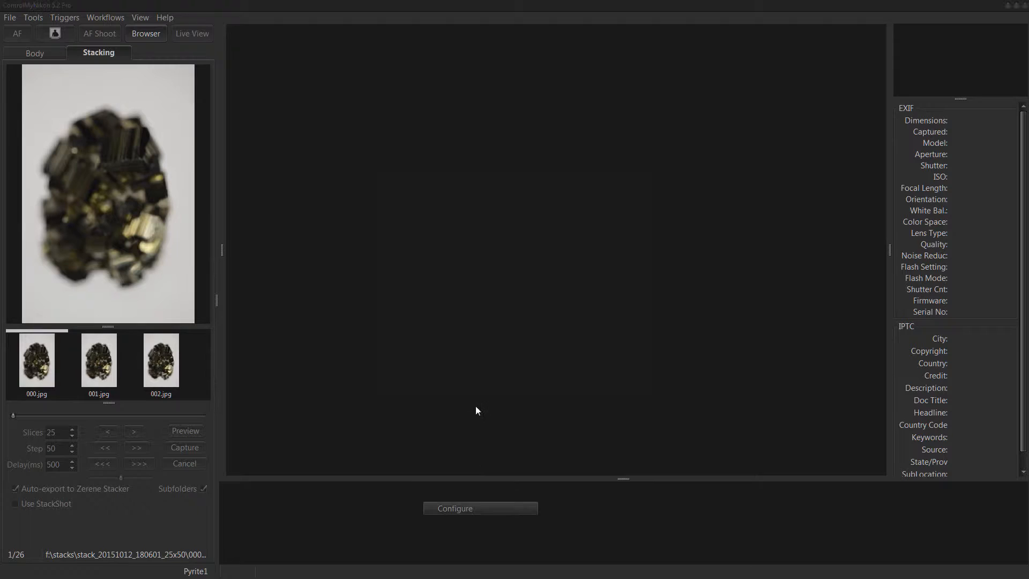
{"action": "left_click", "coordinate": [466, 213]}
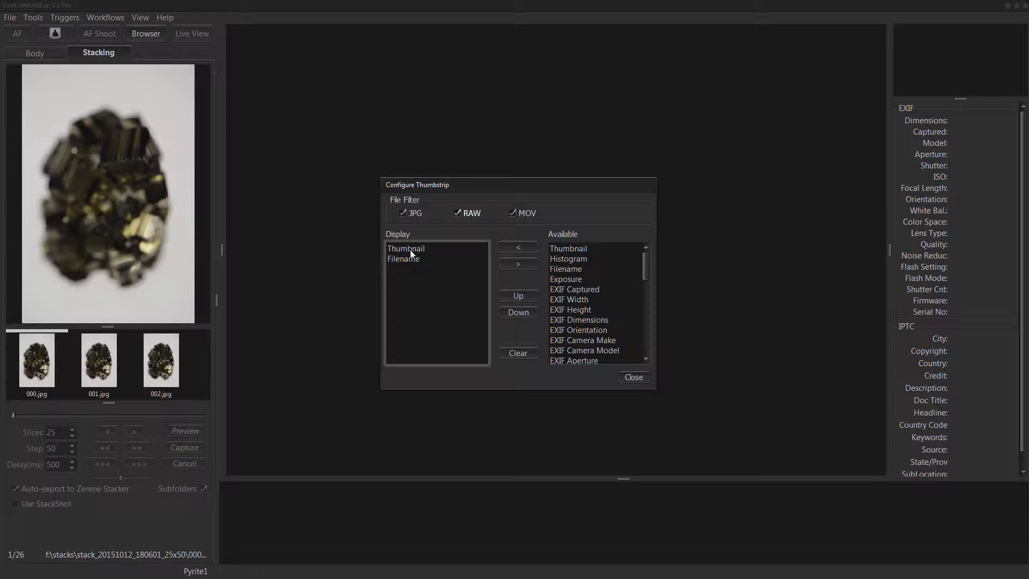
- Reload all files, then move Filename above Thumbnail in the thumbstrip display order
{"action": "left_click", "coordinate": [633, 376]}
{"action": "right_click", "coordinate": [520, 523]}
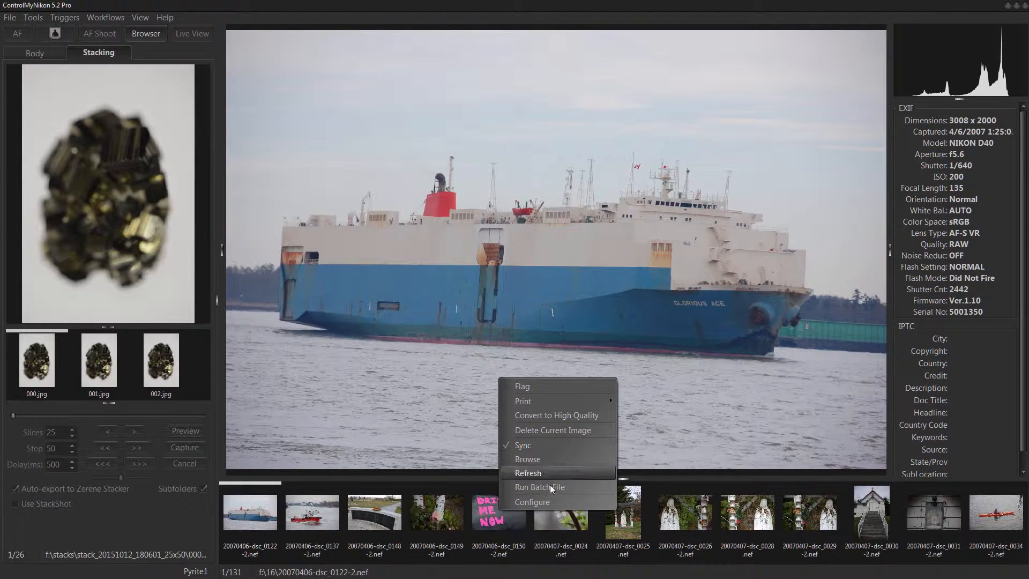
{"action": "left_click", "coordinate": [544, 502]}
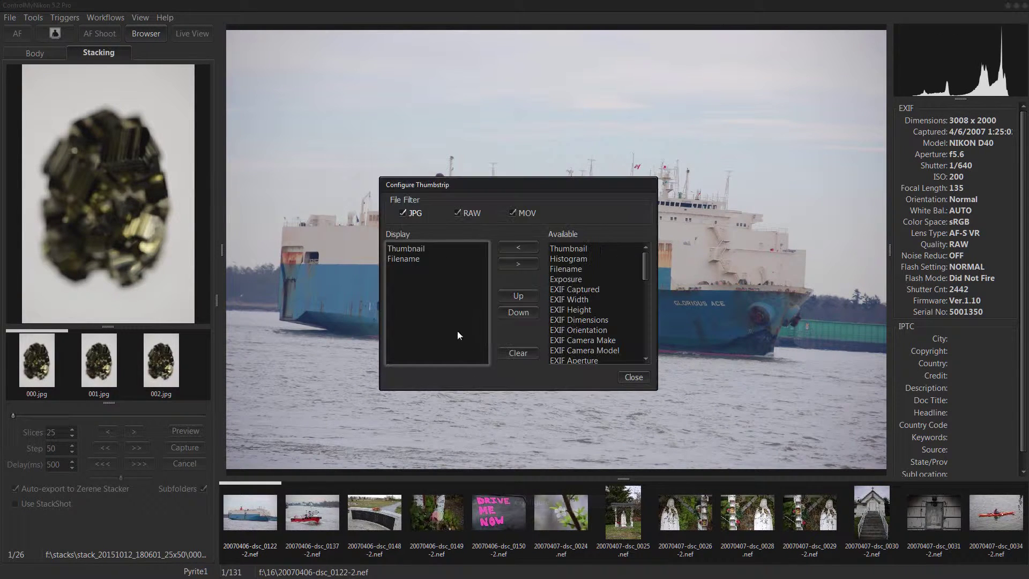
{"action": "left_click", "coordinate": [413, 251]}
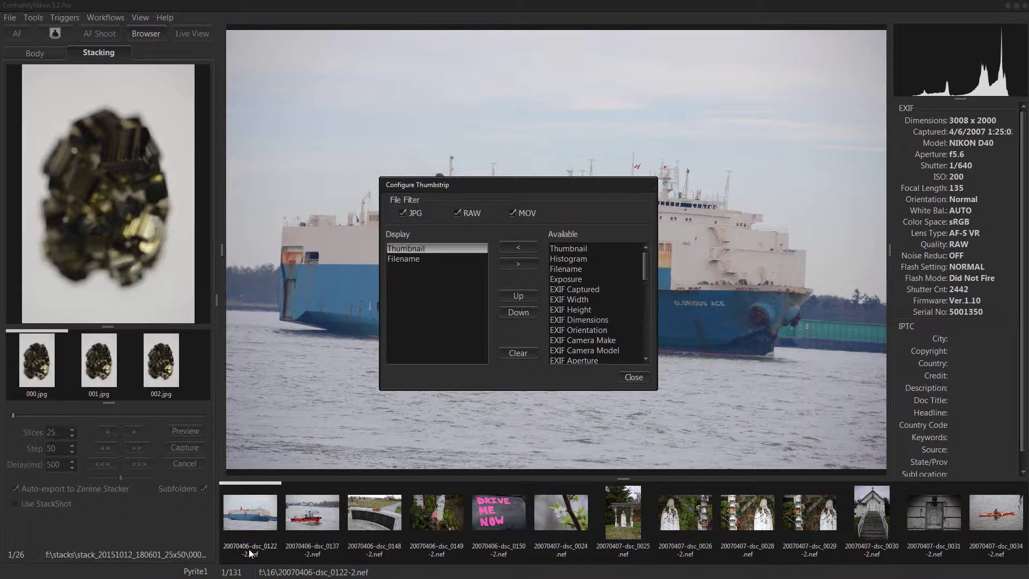
{"action": "left_click", "coordinate": [411, 259]}
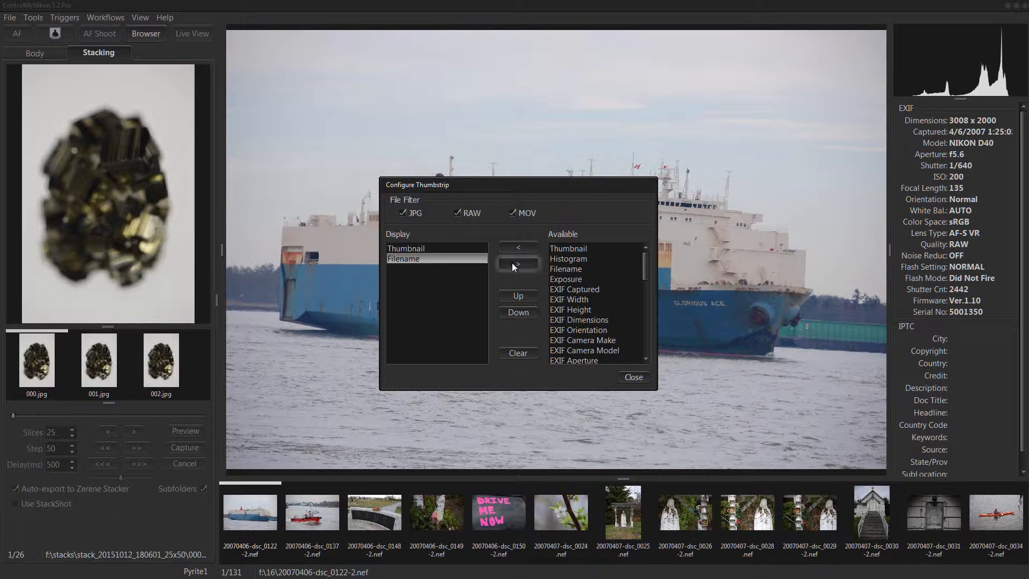
{"action": "left_click", "coordinate": [519, 296]}
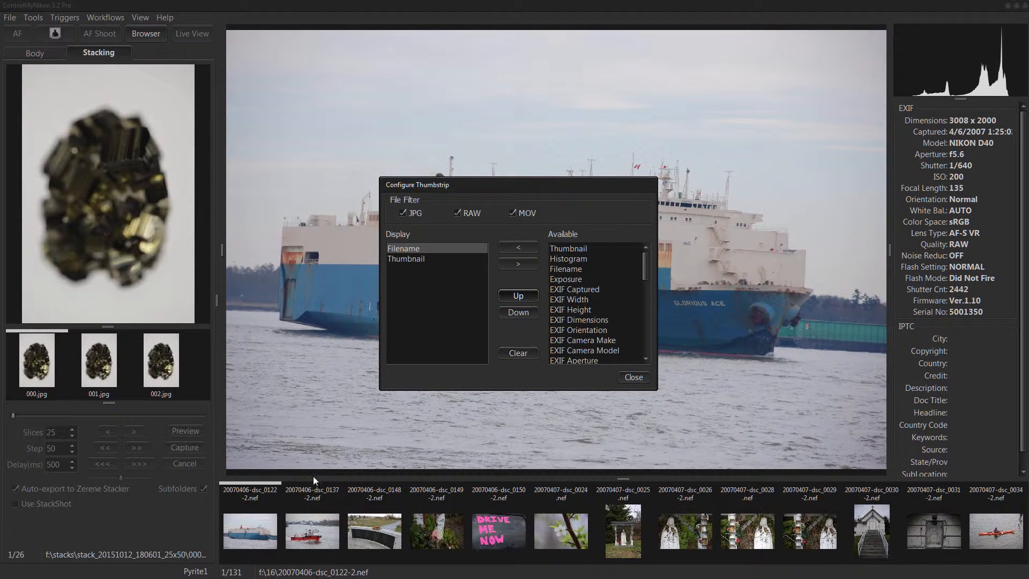
{"action": "left_click", "coordinate": [635, 378]}
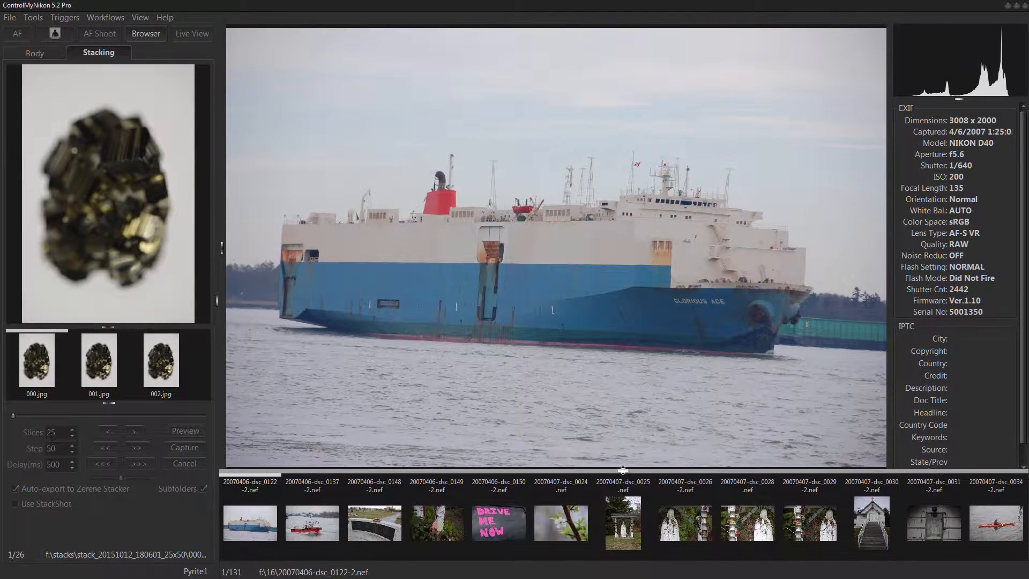
- Drag the splitter up to make the thumbstrip taller
{"action": "left_click_drag", "start_coordinate": [623, 479], "coordinate": [620, 398]}
- Put thumbnails back above file names and add EXIF Dimensions to the captions
{"action": "right_click", "coordinate": [381, 461]}
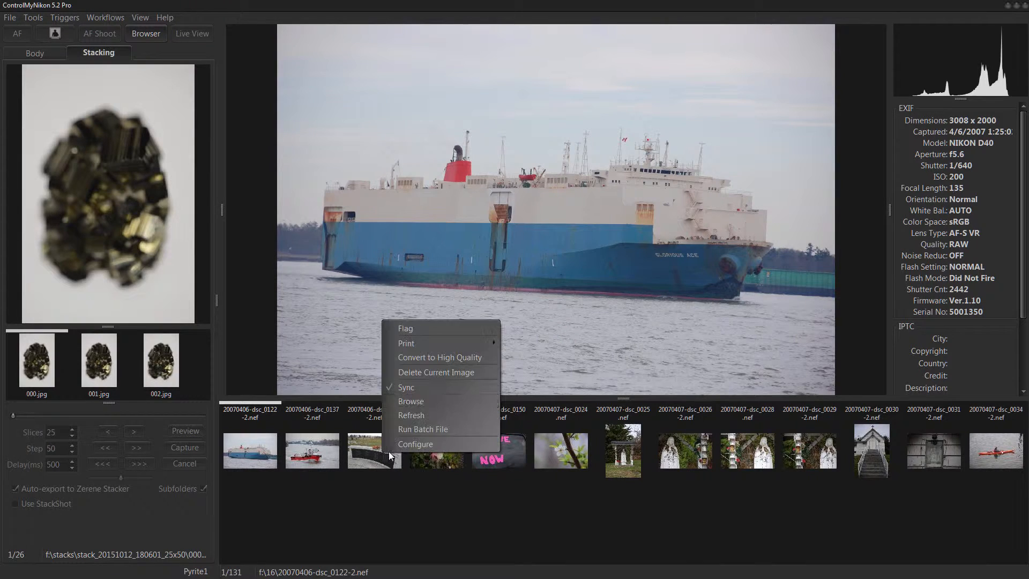
{"action": "left_click", "coordinate": [424, 445]}
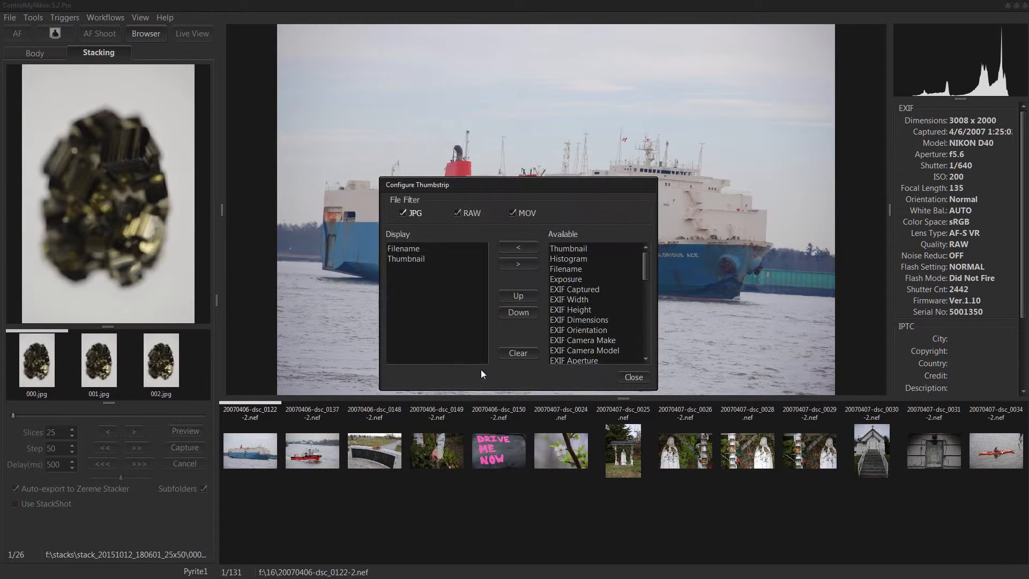
{"action": "left_click", "coordinate": [421, 260]}
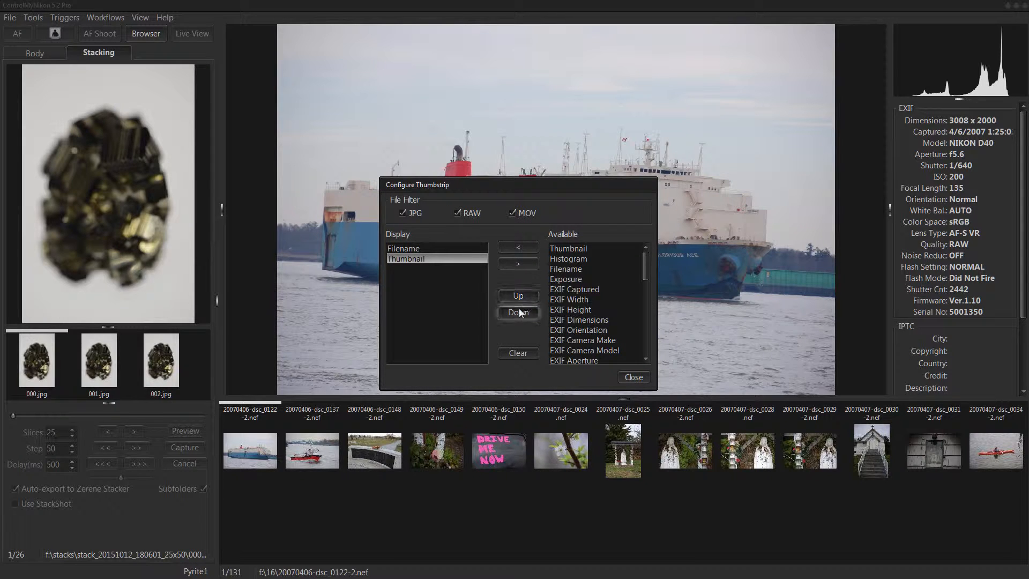
{"action": "left_click", "coordinate": [519, 294]}
{"action": "left_click", "coordinate": [419, 260]}
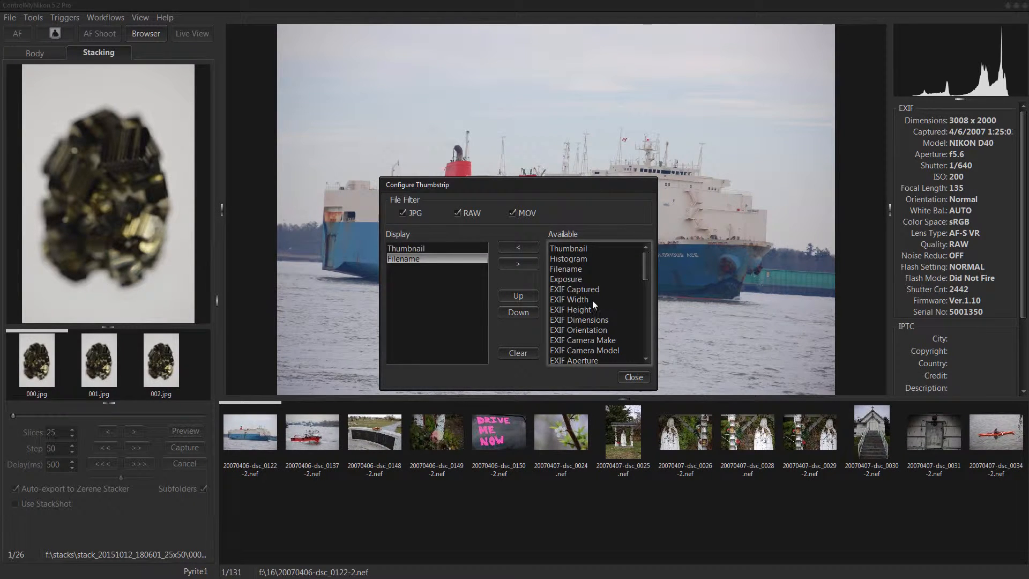
{"action": "left_click", "coordinate": [569, 290]}
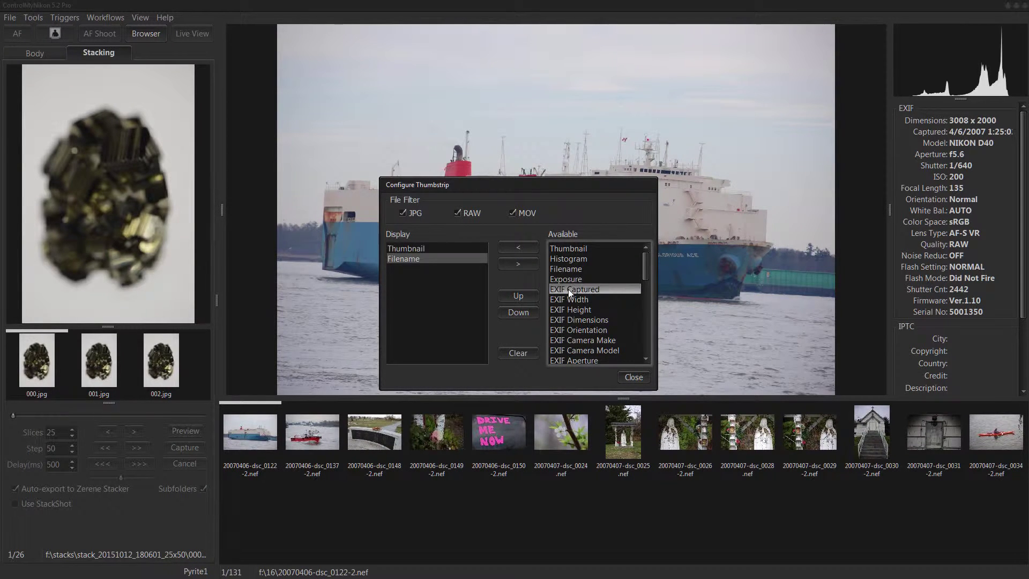
{"action": "left_click", "coordinate": [566, 331]}
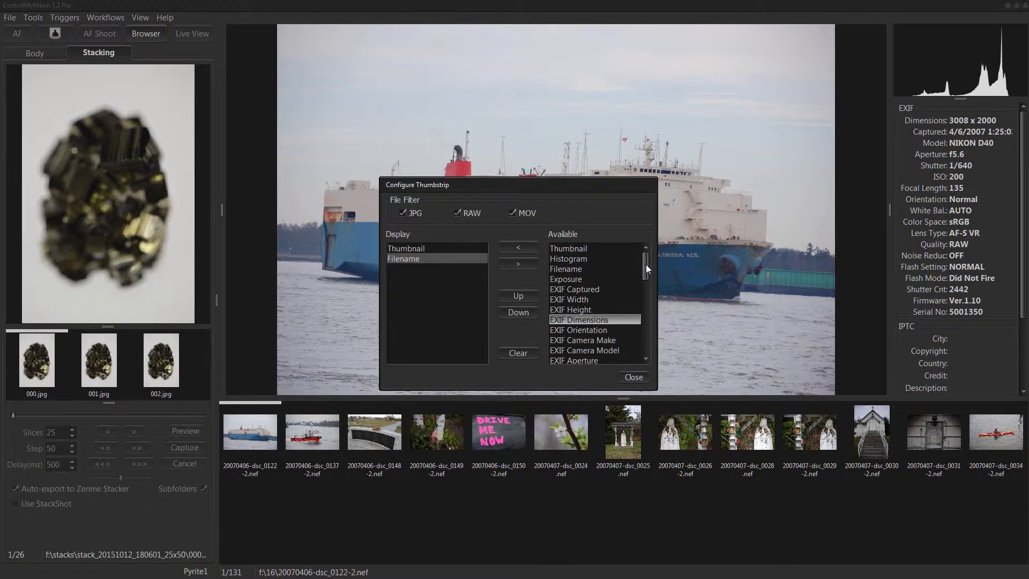
{"action": "left_click_drag", "start_coordinate": [645, 264], "coordinate": [640, 346]}
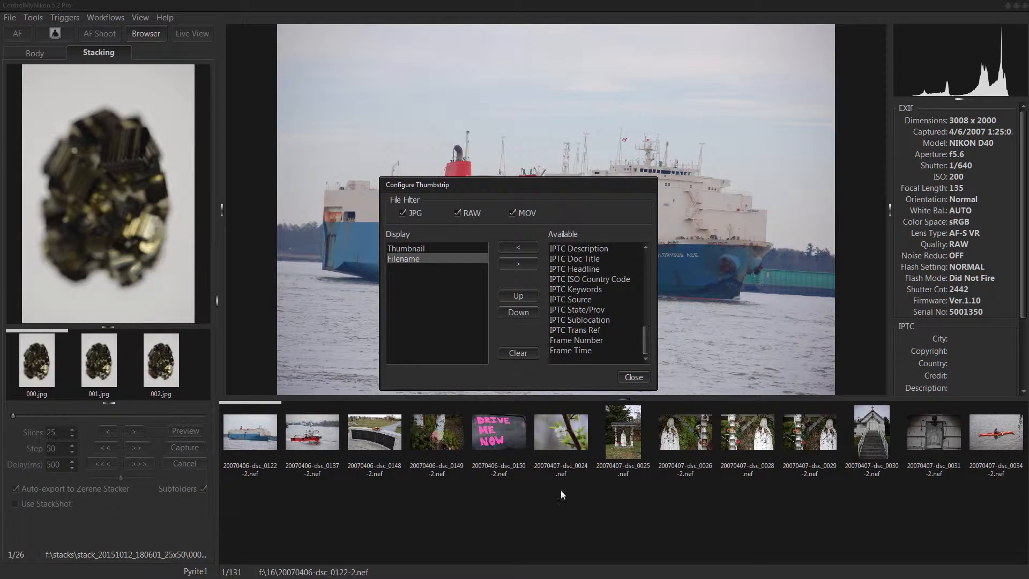
{"action": "left_click_drag", "start_coordinate": [642, 344], "coordinate": [644, 262]}
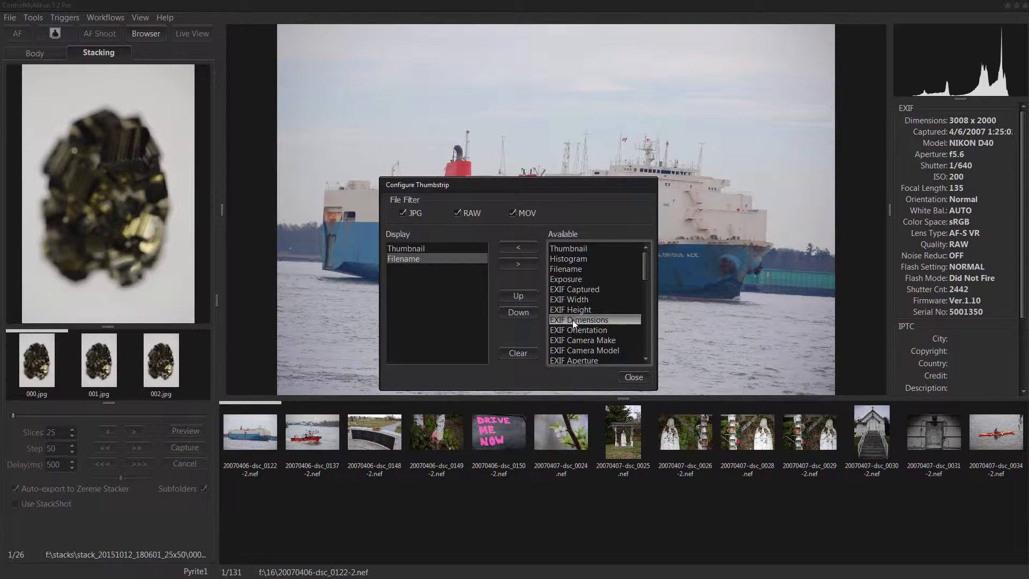
{"action": "left_click", "coordinate": [521, 246]}
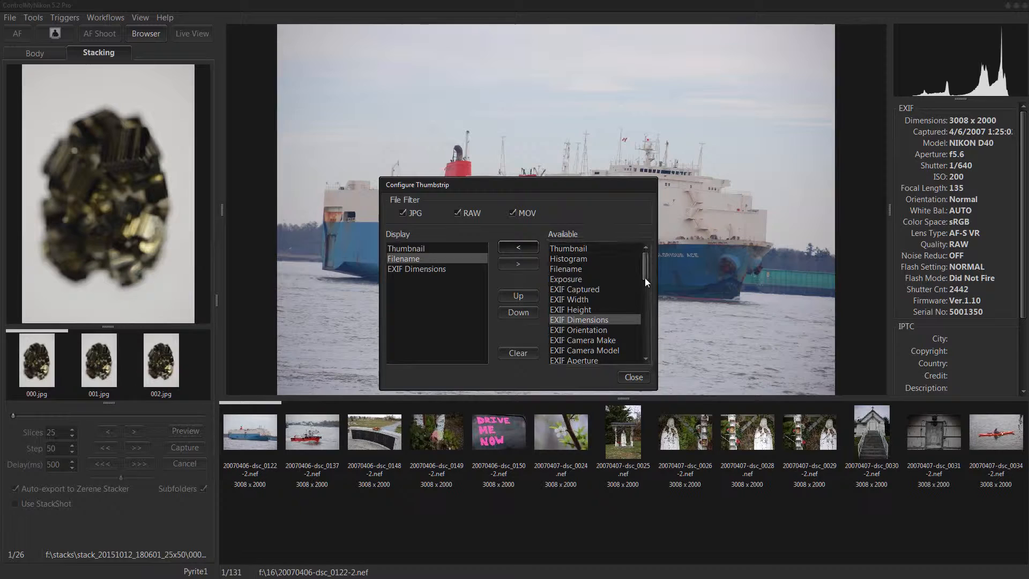
{"action": "scroll", "coordinate": [645, 280], "scroll_direction": "down", "scroll_amount": 2}
{"action": "scroll", "coordinate": [644, 281], "scroll_direction": "down", "scroll_amount": 1}
{"action": "scroll", "coordinate": [645, 282], "scroll_direction": "down", "scroll_amount": 1}
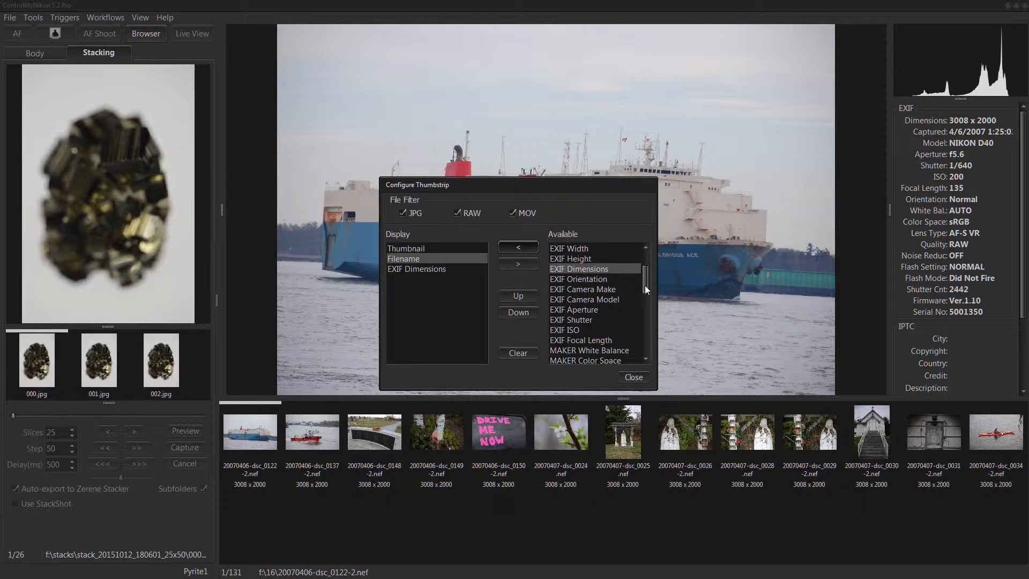
{"action": "scroll", "coordinate": [645, 288], "scroll_direction": "down", "scroll_amount": 1}
- Add EXIF Aperture, Shutter and ISO to the thumbnail captions
{"action": "double_click", "coordinate": [577, 279]}
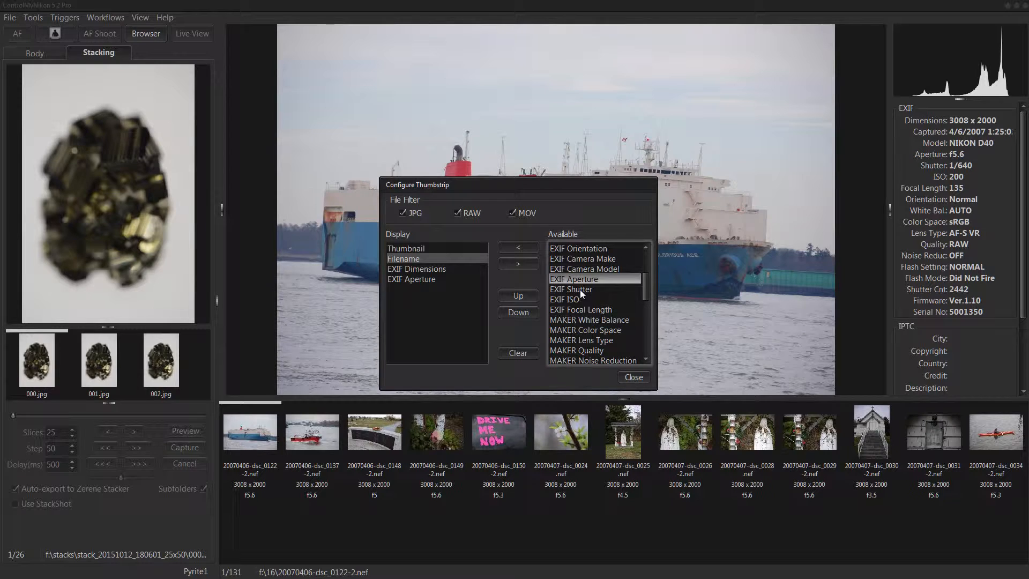
{"action": "double_click", "coordinate": [580, 289]}
{"action": "double_click", "coordinate": [570, 300]}
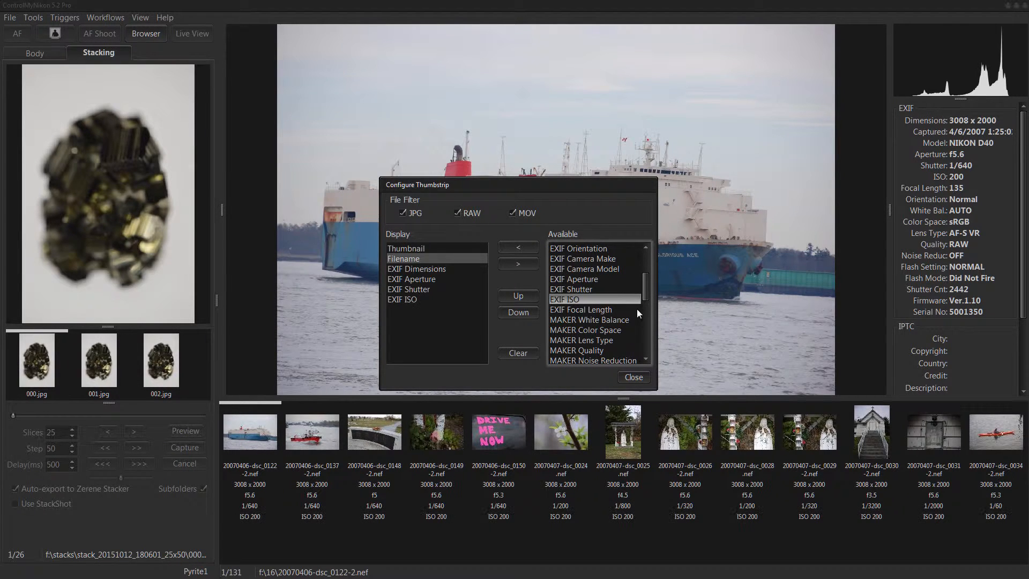
{"action": "scroll", "coordinate": [643, 284], "scroll_direction": "up", "scroll_amount": 3}
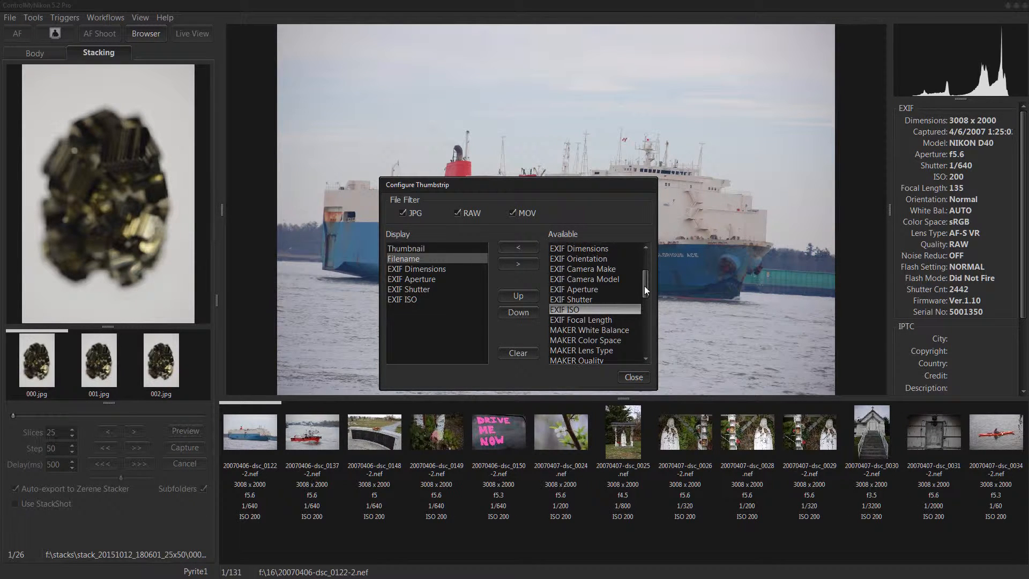
{"action": "scroll", "coordinate": [643, 274], "scroll_direction": "down", "scroll_amount": 1}
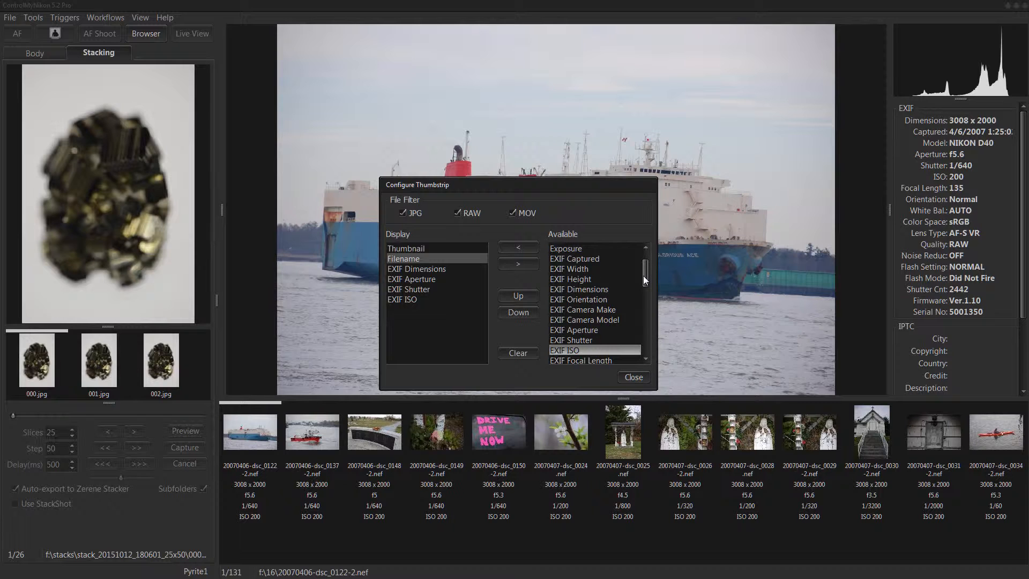
{"action": "scroll", "coordinate": [644, 275], "scroll_direction": "up", "scroll_amount": 2}
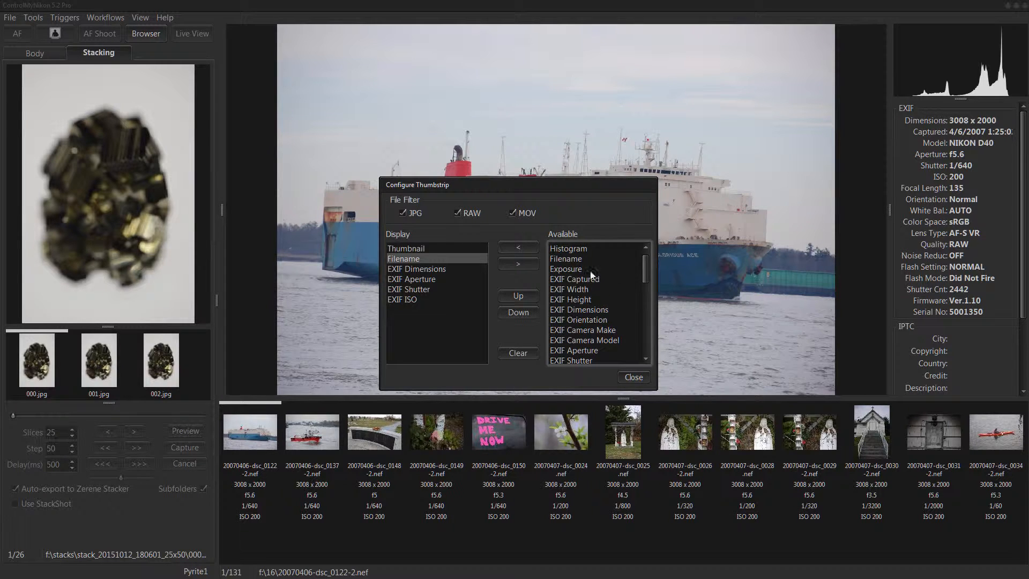
- Add the combined Exposure line and remove the separate aperture and shutter captions
{"action": "double_click", "coordinate": [568, 270]}
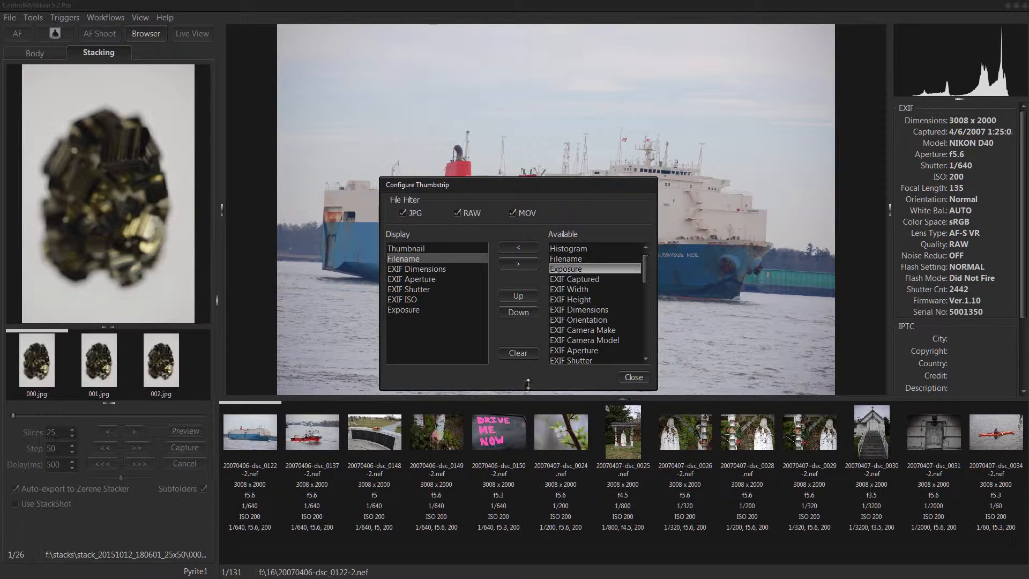
{"action": "double_click", "coordinate": [408, 279]}
{"action": "double_click", "coordinate": [409, 280]}
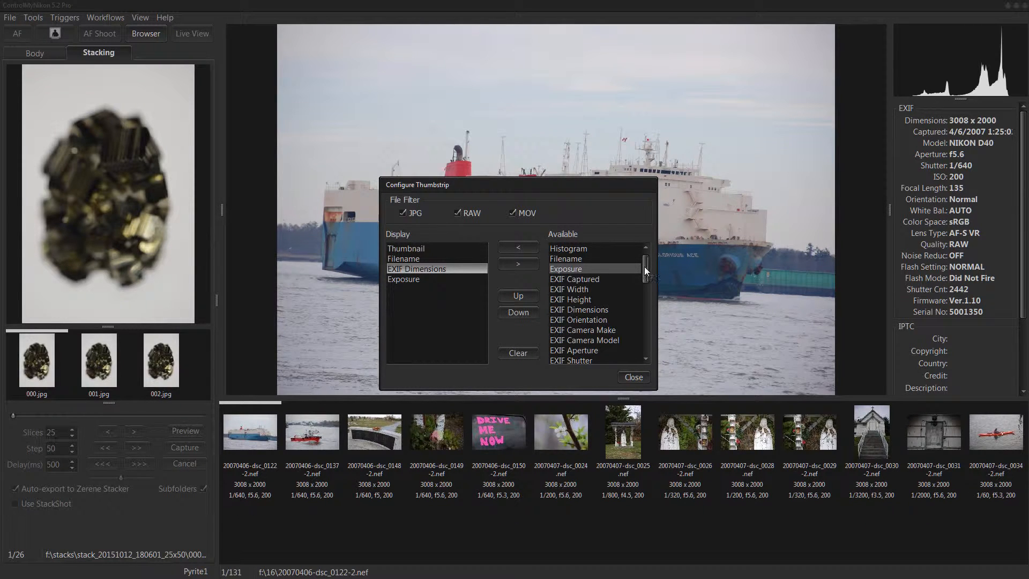
{"action": "left_click_drag", "start_coordinate": [644, 266], "coordinate": [645, 297]}
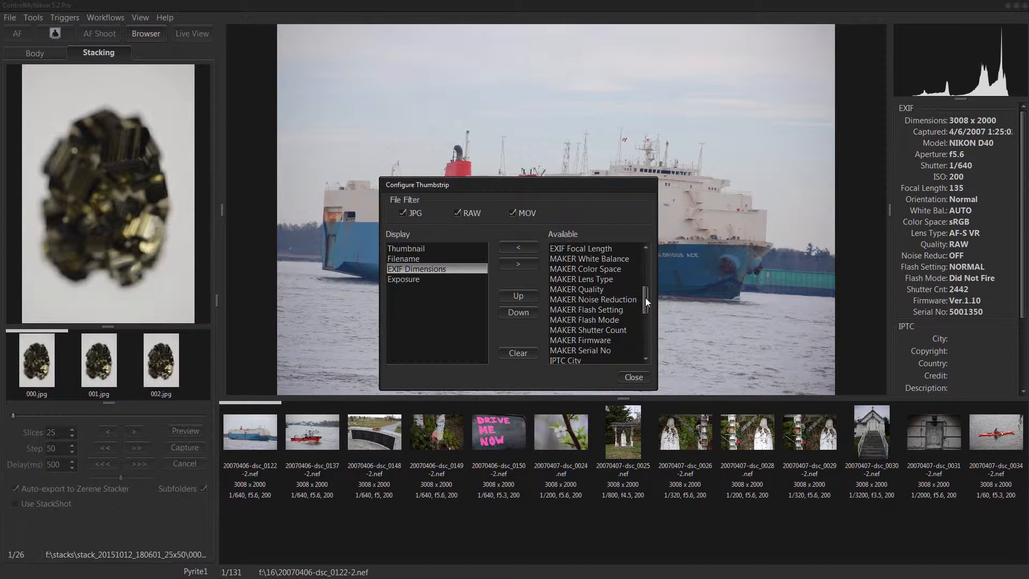
- Add MAKER Lens Type and MAKER Shutter Count to the captions
{"action": "double_click", "coordinate": [597, 279]}
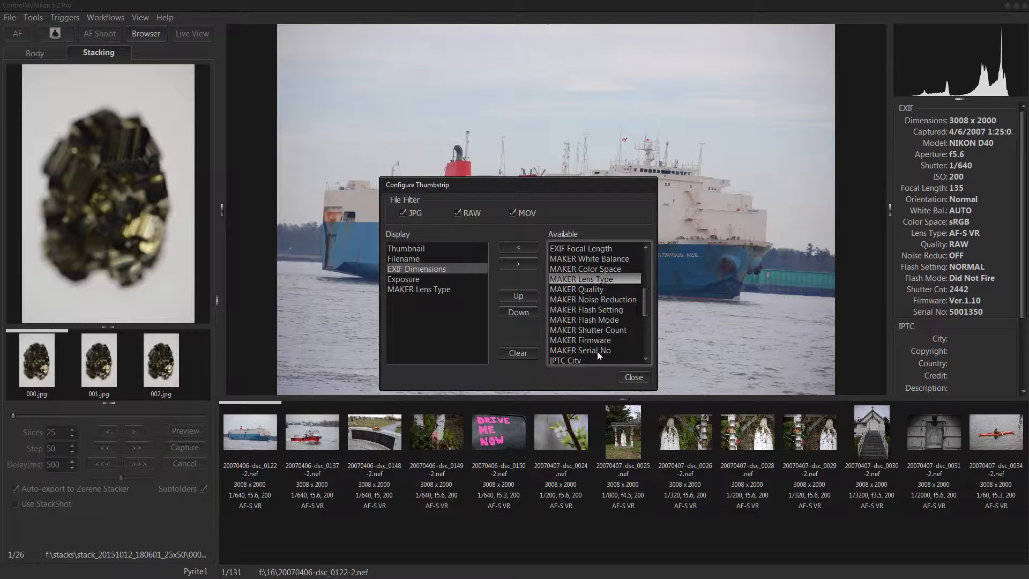
{"action": "double_click", "coordinate": [602, 332]}
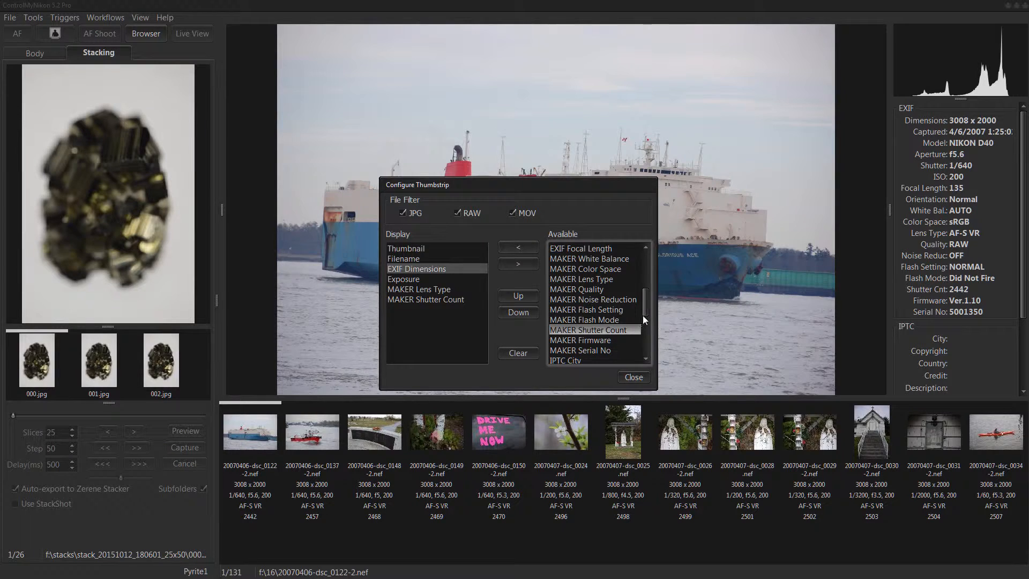
{"action": "scroll", "coordinate": [643, 320], "scroll_direction": "down", "scroll_amount": 5}
{"action": "left_click", "coordinate": [568, 319]}
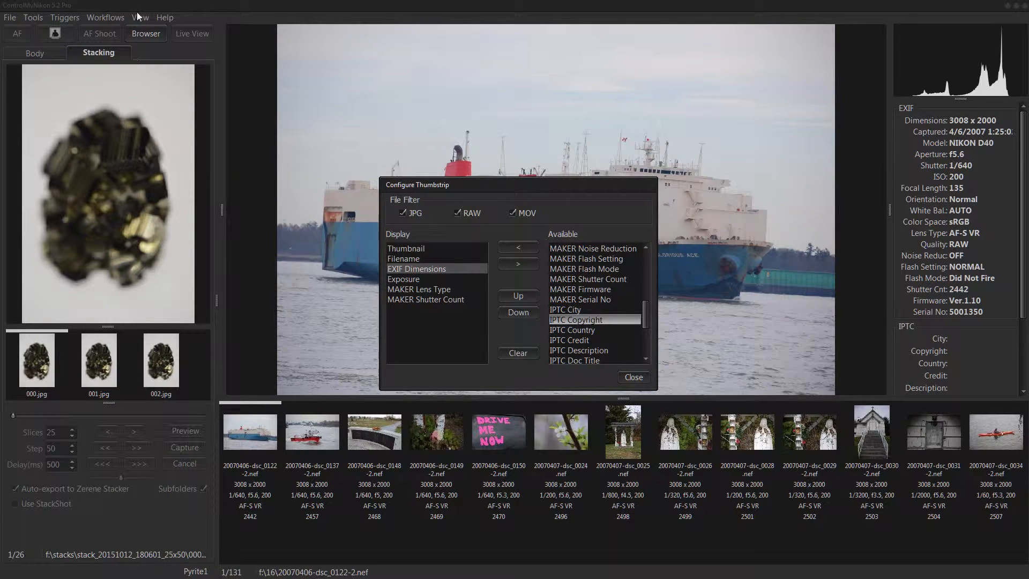
- Close the thumbstrip settings and show the IPTC Metadata panel via View > Metadata
{"action": "left_click", "coordinate": [633, 377]}
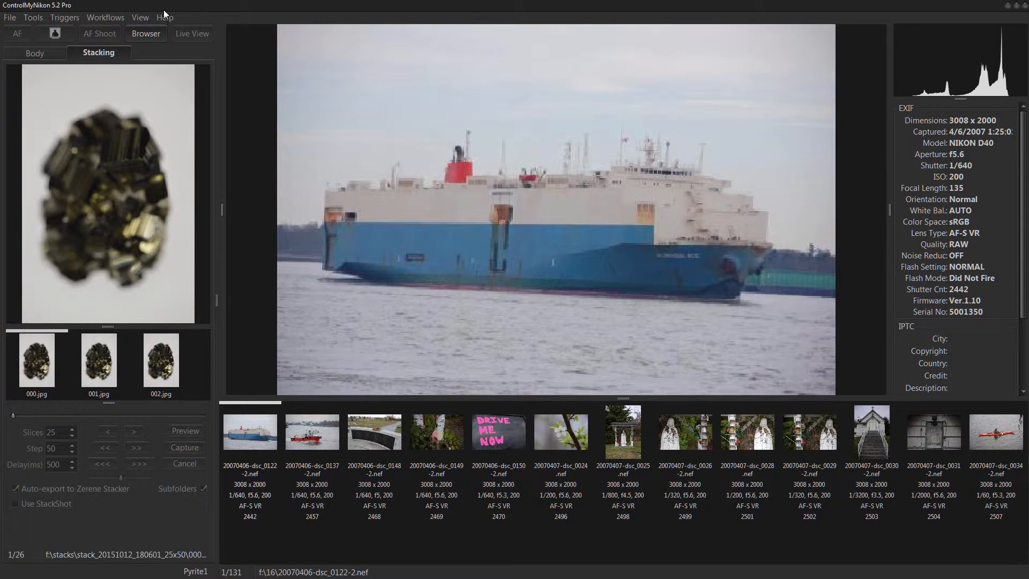
{"action": "left_click", "coordinate": [136, 19]}
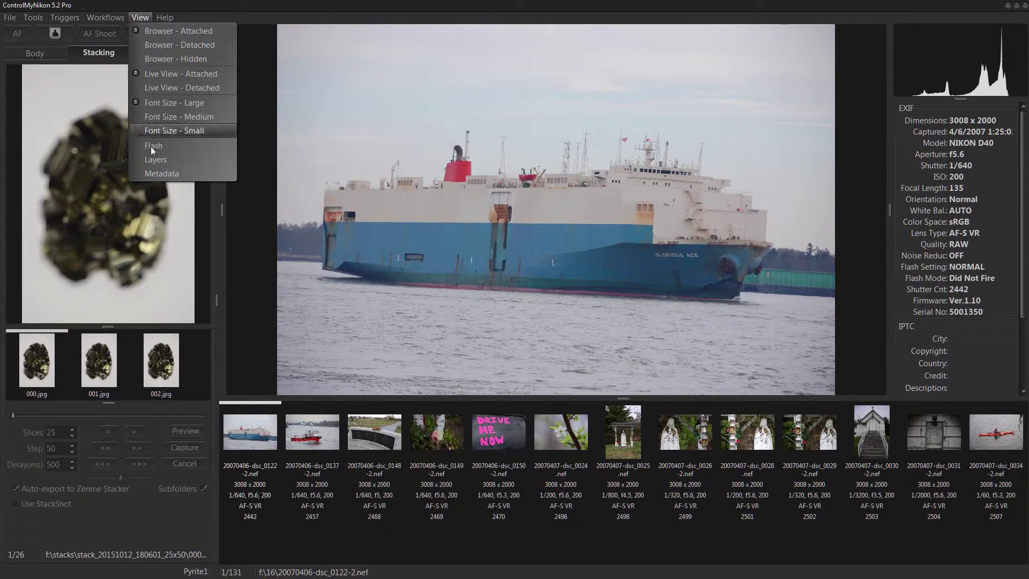
{"action": "left_click", "coordinate": [167, 174]}
{"action": "left_click", "coordinate": [103, 54]}
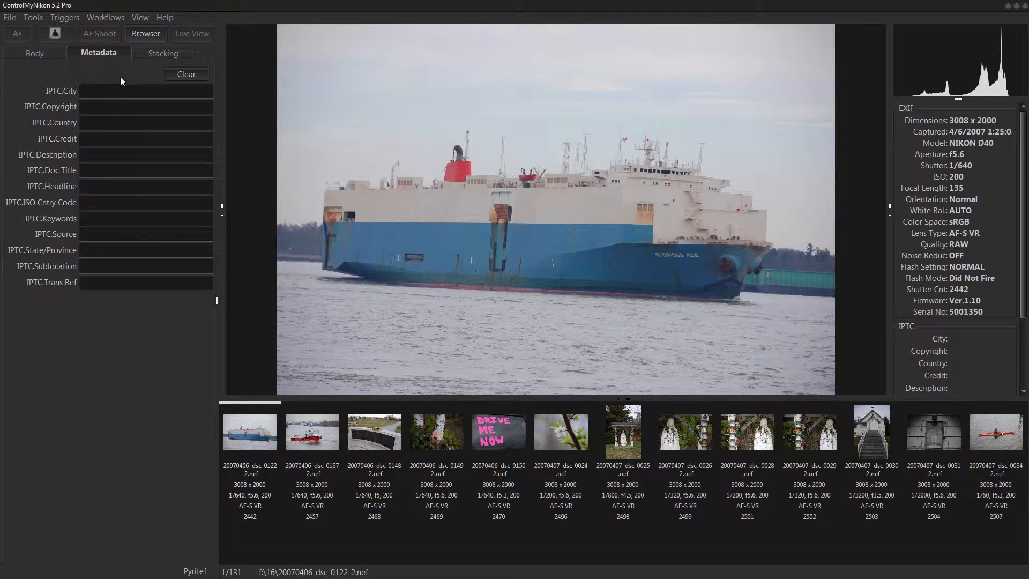
- Hide the metadata panel again from the View menu
{"action": "left_click", "coordinate": [140, 17]}
{"action": "left_click", "coordinate": [158, 174]}
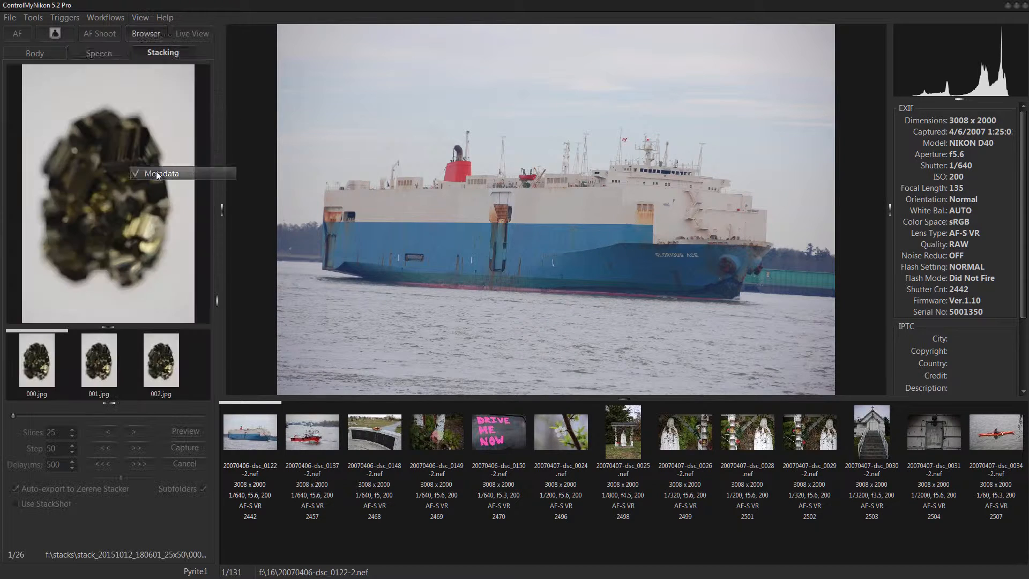
- Add IPTC City, Copyright, Country, Credit, Description, Doc Title and MAKER Noise Reduction to the captions
{"action": "right_click", "coordinate": [383, 444]}
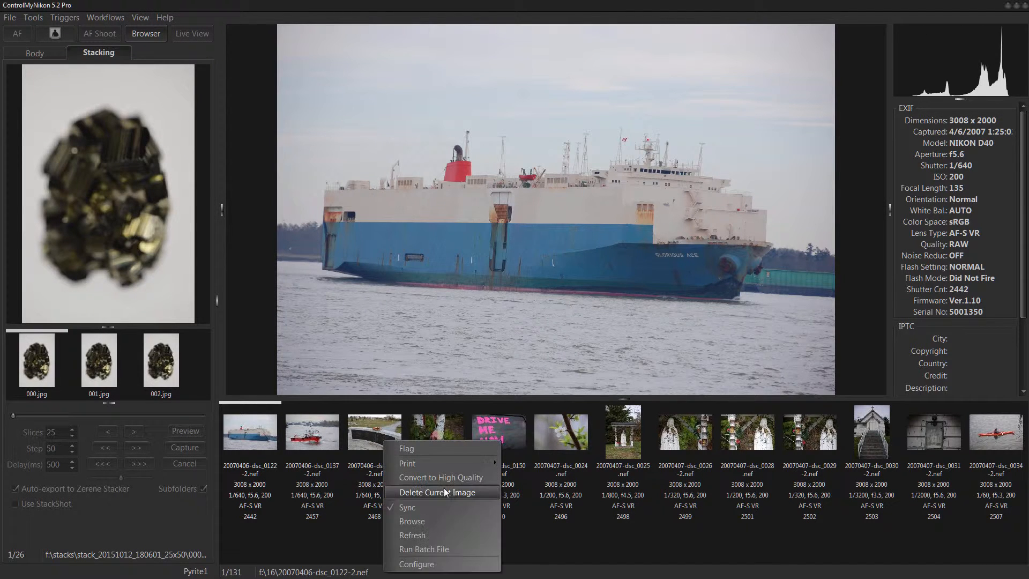
{"action": "left_click", "coordinate": [433, 564]}
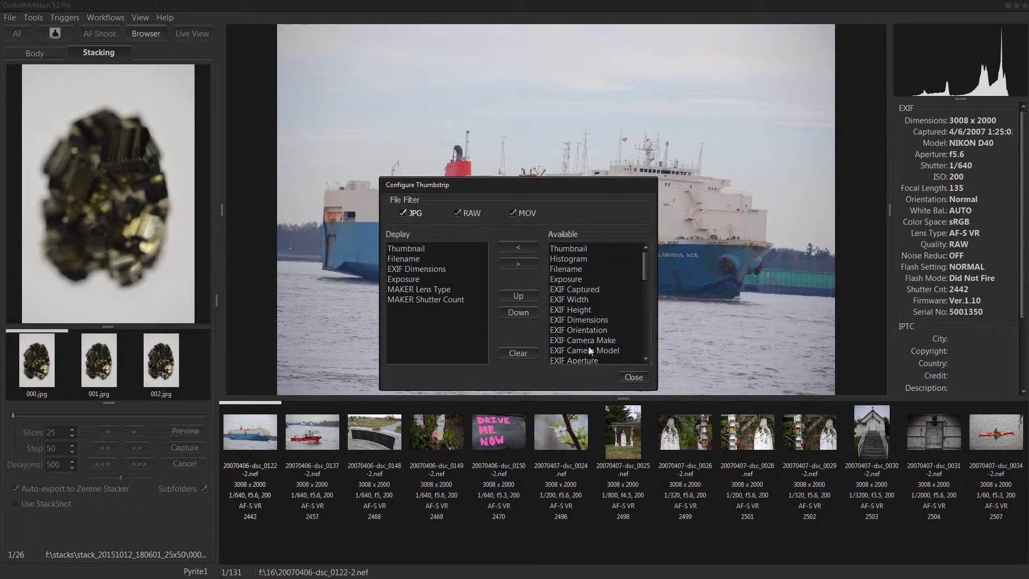
{"action": "scroll", "coordinate": [646, 270], "scroll_direction": "down", "scroll_amount": 1}
{"action": "left_click_drag", "start_coordinate": [647, 270], "coordinate": [642, 344]}
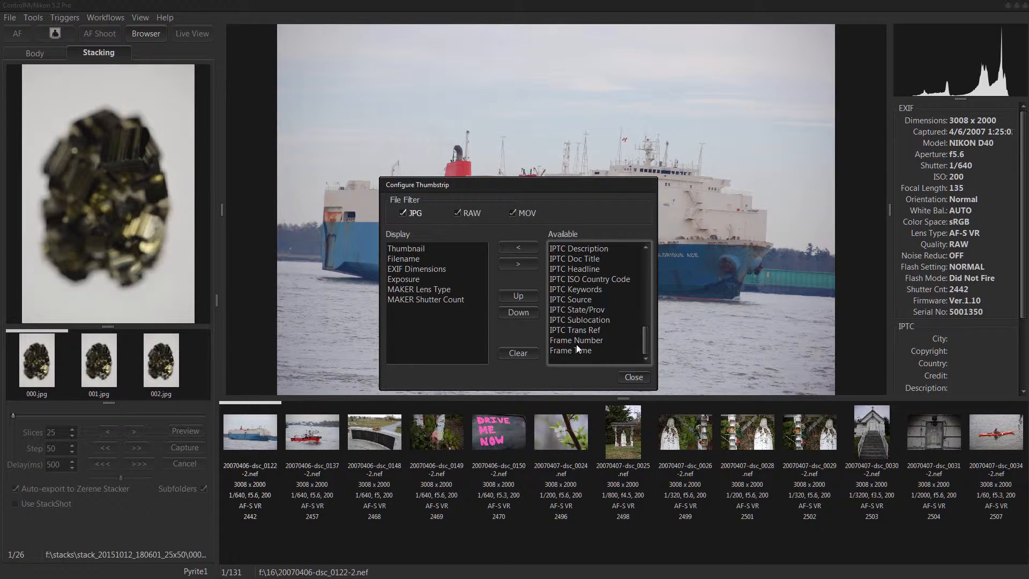
{"action": "left_click_drag", "start_coordinate": [642, 336], "coordinate": [643, 325]}
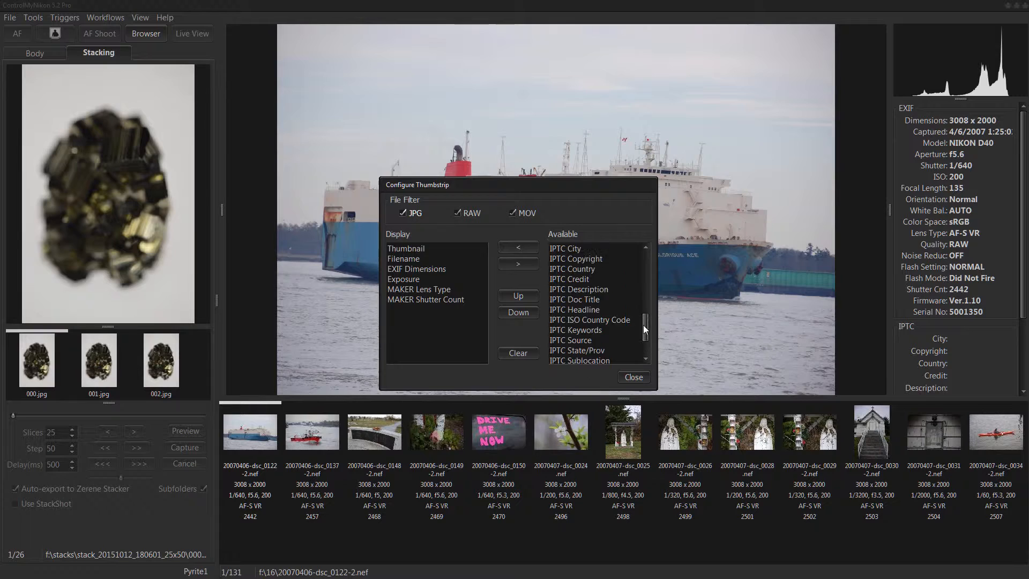
{"action": "double_click", "coordinate": [573, 281]}
{"action": "double_click", "coordinate": [575, 289]}
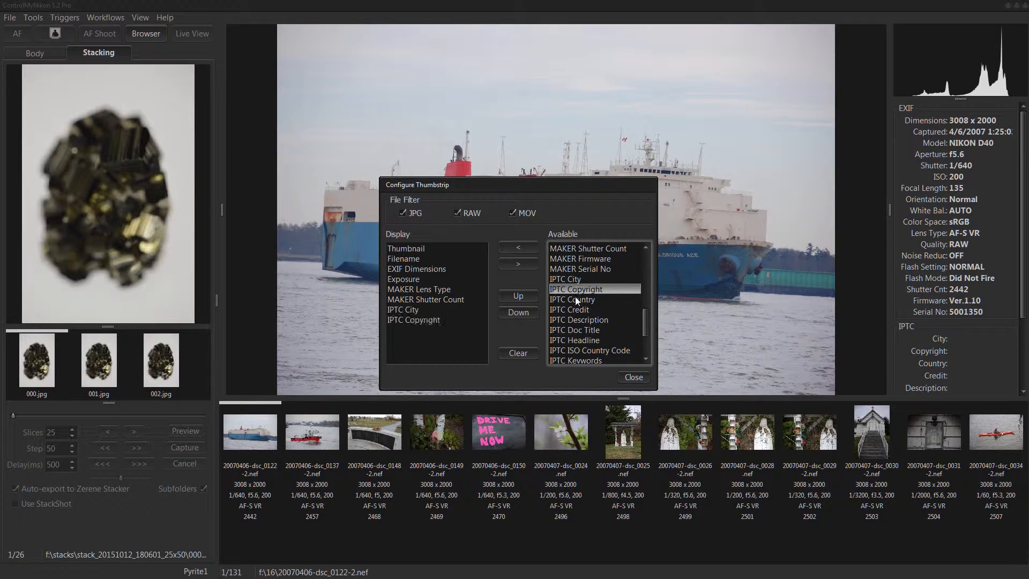
{"action": "double_click", "coordinate": [575, 310]}
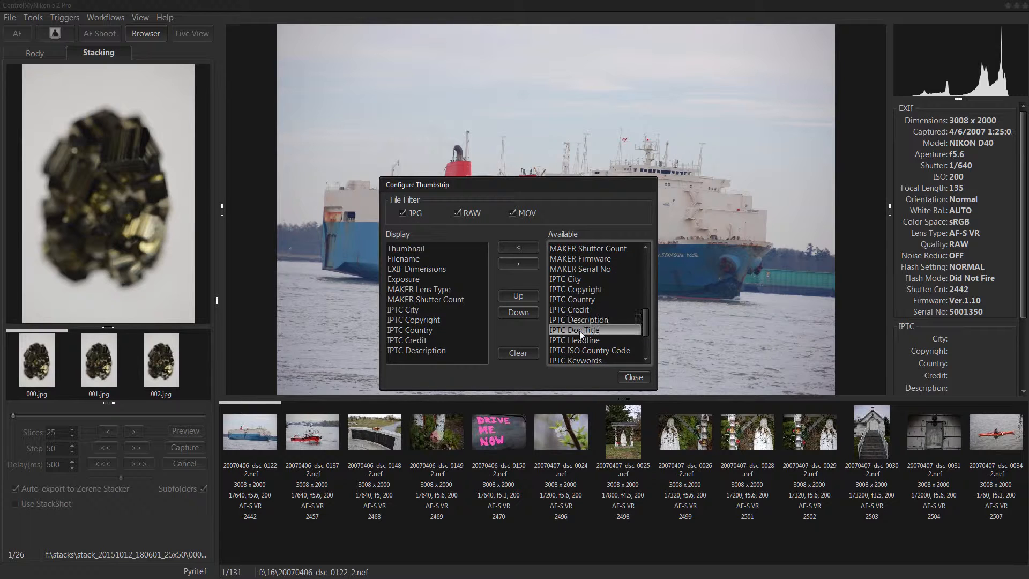
{"action": "double_click", "coordinate": [579, 330]}
{"action": "scroll", "coordinate": [644, 325], "scroll_direction": "down", "scroll_amount": 2}
{"action": "left_click_drag", "start_coordinate": [646, 325], "coordinate": [645, 309]}
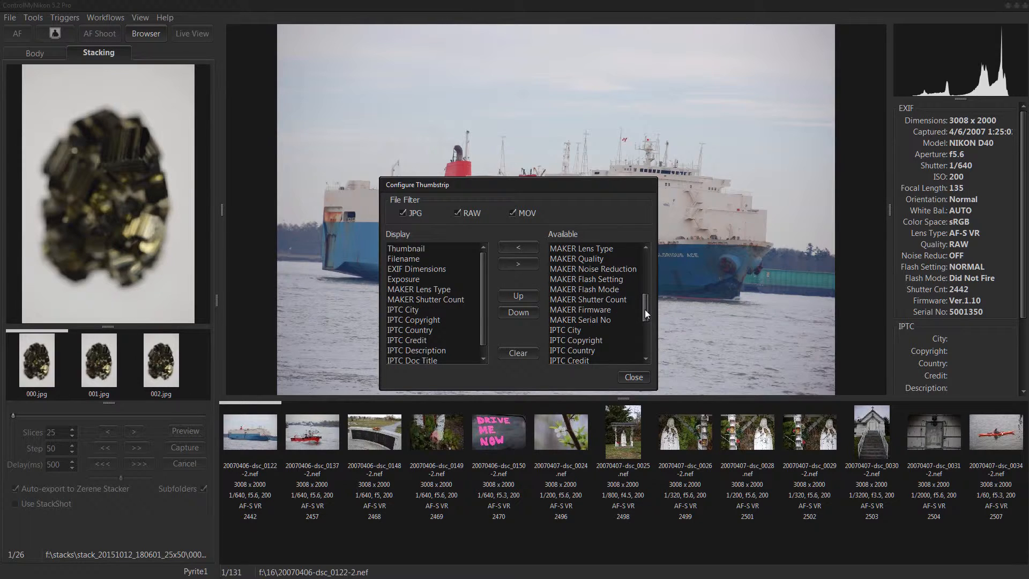
{"action": "double_click", "coordinate": [604, 270]}
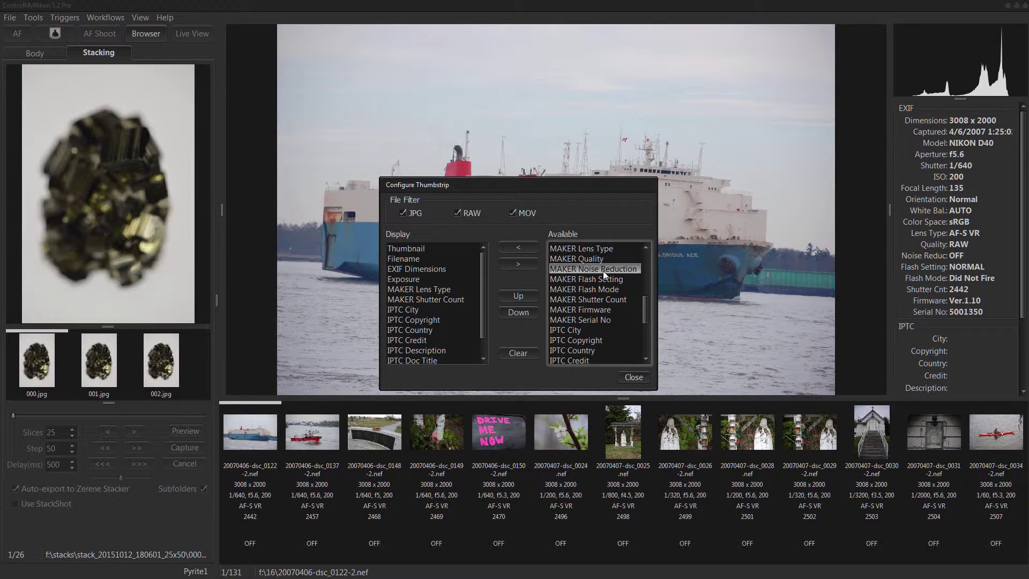
- Close the settings and drag the splitter down to enlarge the photo preview
{"action": "left_click", "coordinate": [635, 377]}
{"action": "left_click_drag", "start_coordinate": [626, 397], "coordinate": [604, 409]}
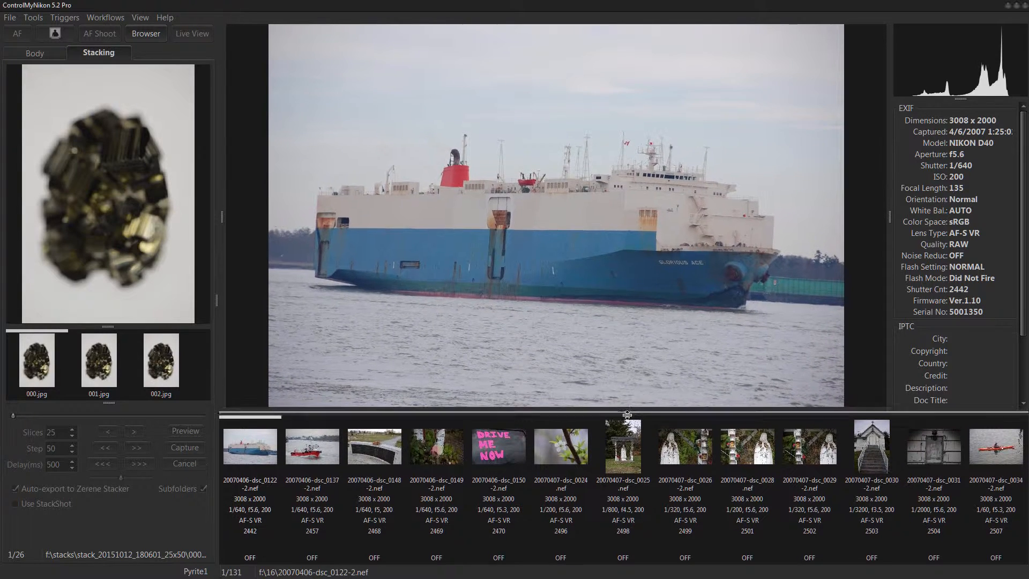
- Add Histogram to the thumbstrip display, placed just below the thumbnail
{"action": "right_click", "coordinate": [584, 442]}
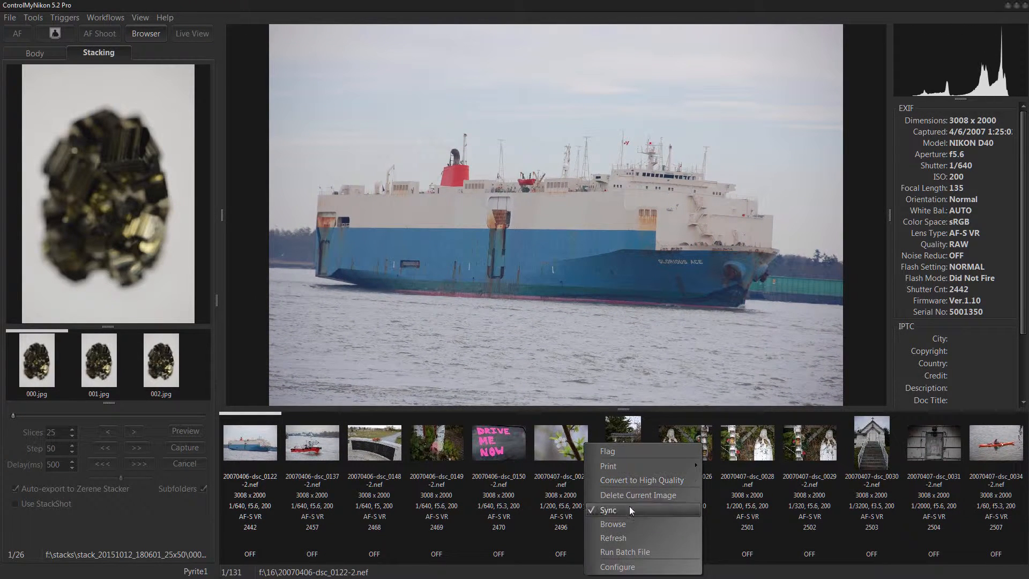
{"action": "left_click", "coordinate": [625, 567]}
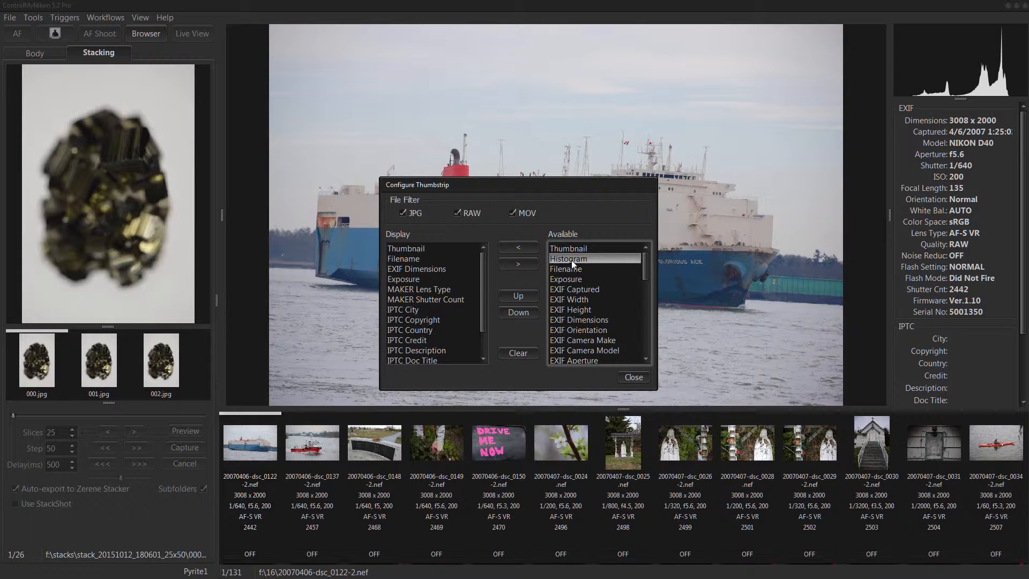
{"action": "left_click_drag", "start_coordinate": [572, 260], "coordinate": [412, 348]}
{"action": "left_click", "coordinate": [412, 350]}
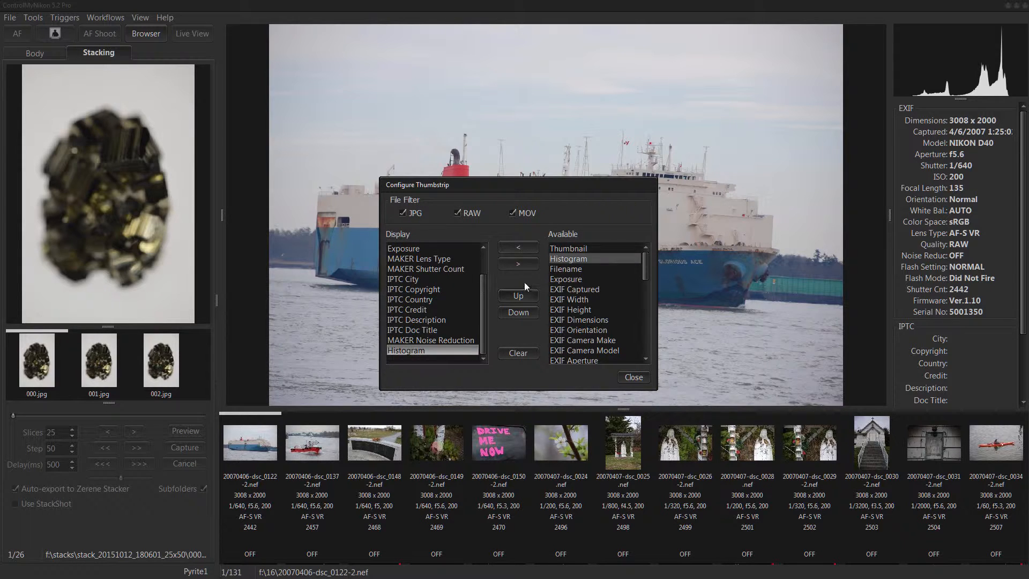
{"action": "left_click", "coordinate": [520, 295]}
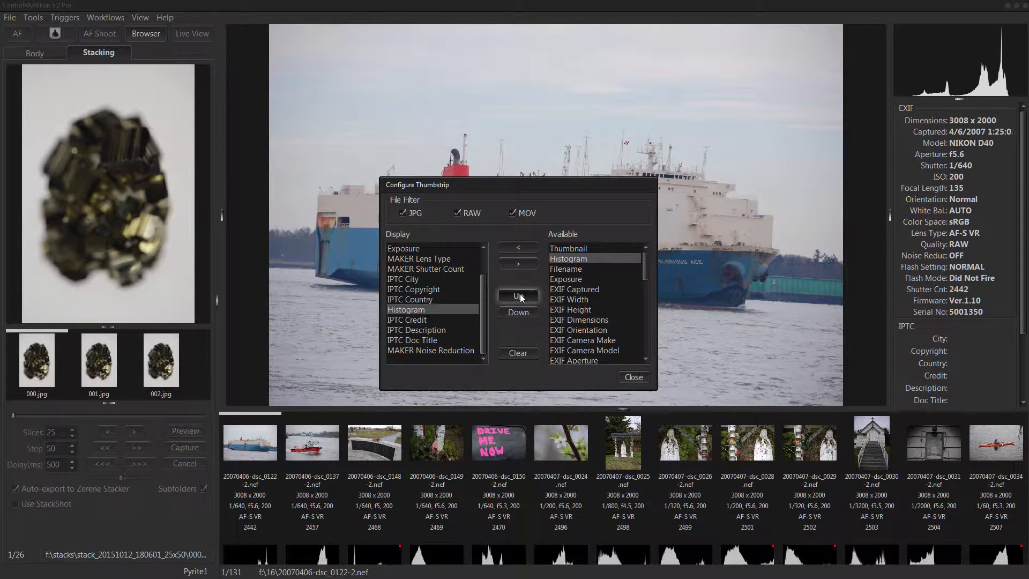
{"action": "left_click", "coordinate": [520, 295]}
{"action": "left_click", "coordinate": [519, 295]}
{"action": "left_click", "coordinate": [520, 296]}
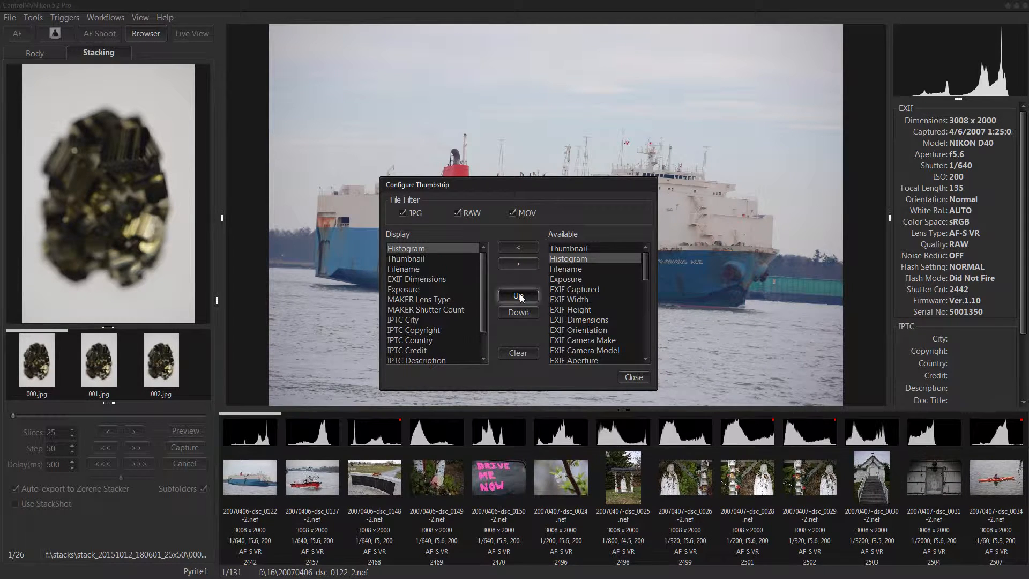
{"action": "left_click", "coordinate": [519, 312]}
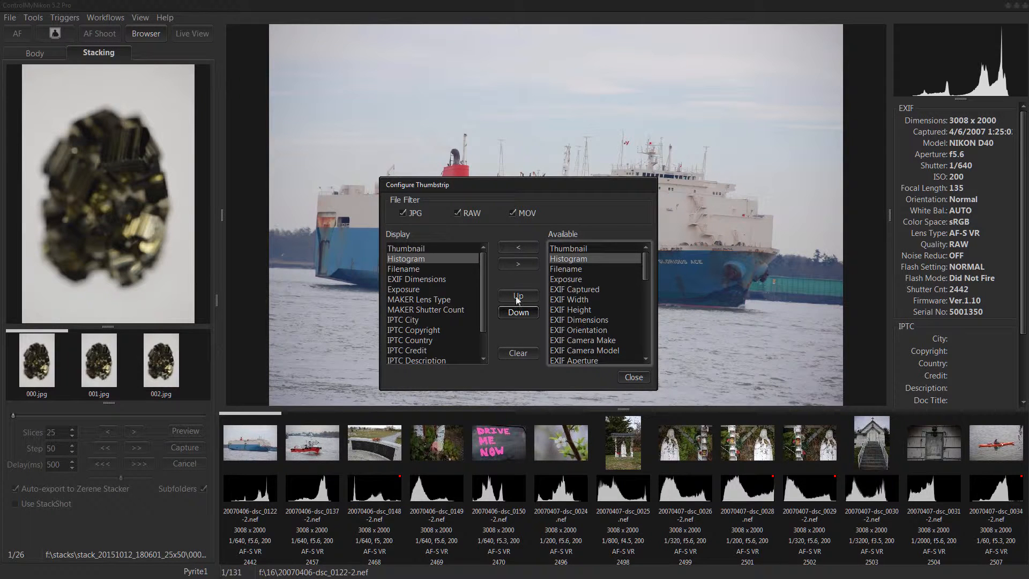
{"action": "left_click", "coordinate": [632, 376]}
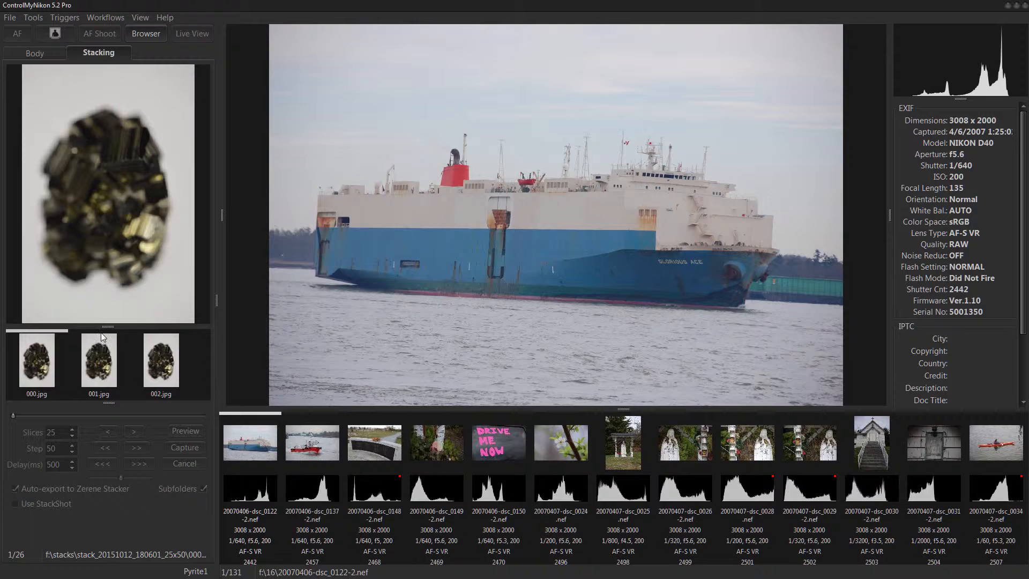
- Shrink the stack preview and remove Filename from the stacking thumbstrip captions
{"action": "left_click_drag", "start_coordinate": [103, 336], "coordinate": [107, 252]}
{"action": "right_click", "coordinate": [111, 301]}
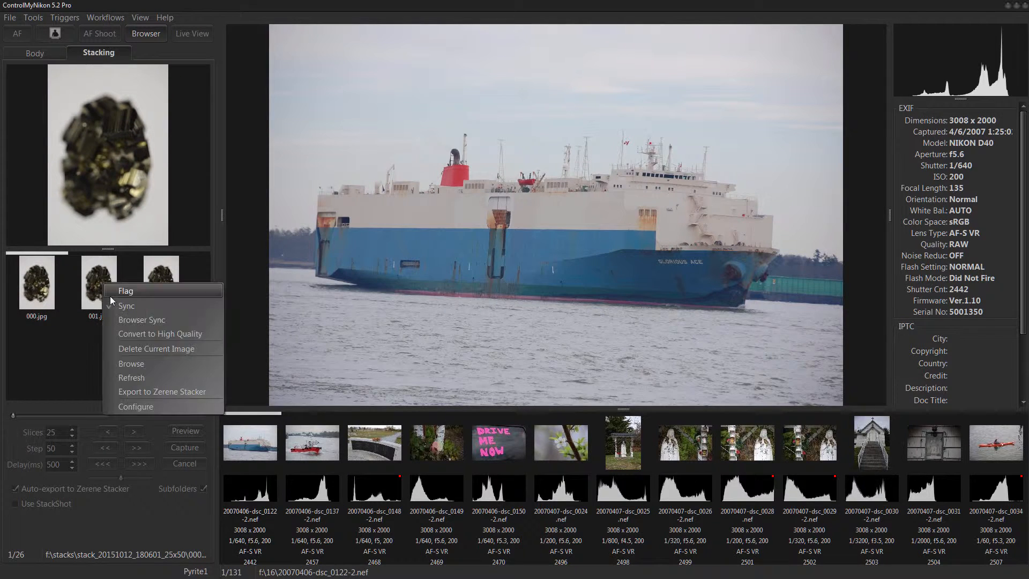
{"action": "left_click", "coordinate": [137, 406]}
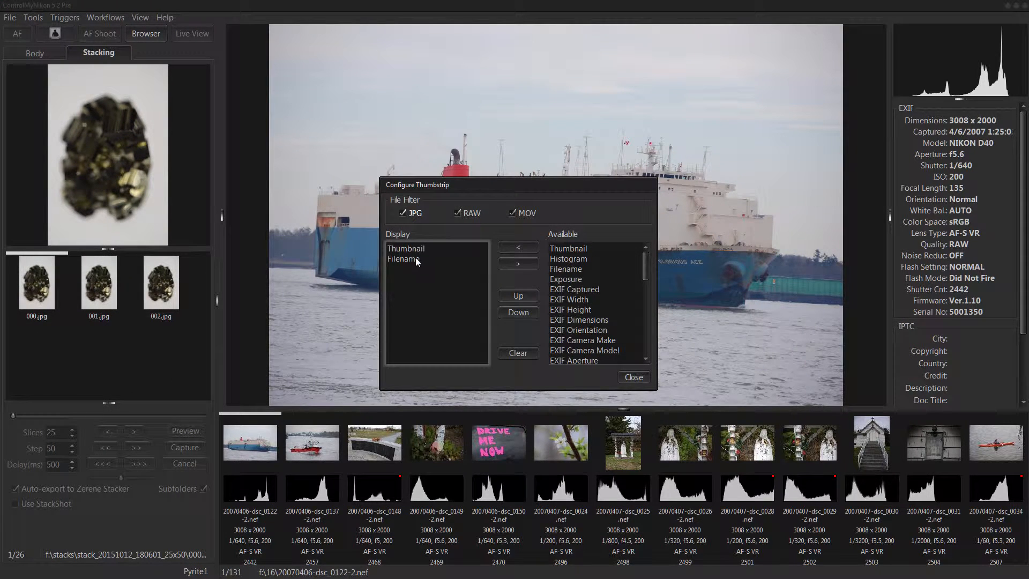
{"action": "left_click", "coordinate": [408, 261]}
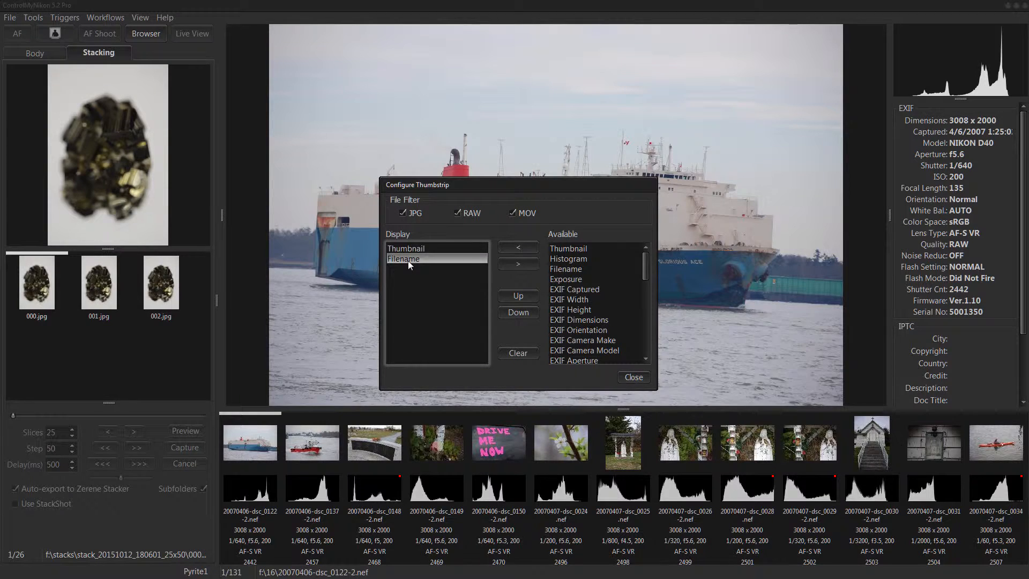
{"action": "double_click", "coordinate": [408, 261]}
{"action": "left_click", "coordinate": [625, 377]}
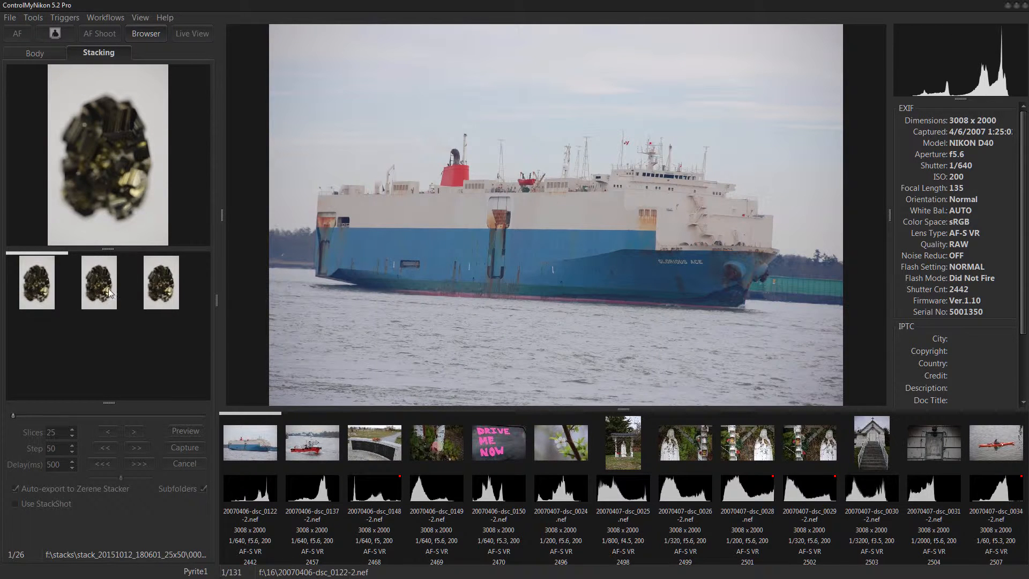
- Step to stack image 3 of 26 and widen the stacking panel to fit four thumbnails
{"action": "left_click", "coordinate": [100, 304]}
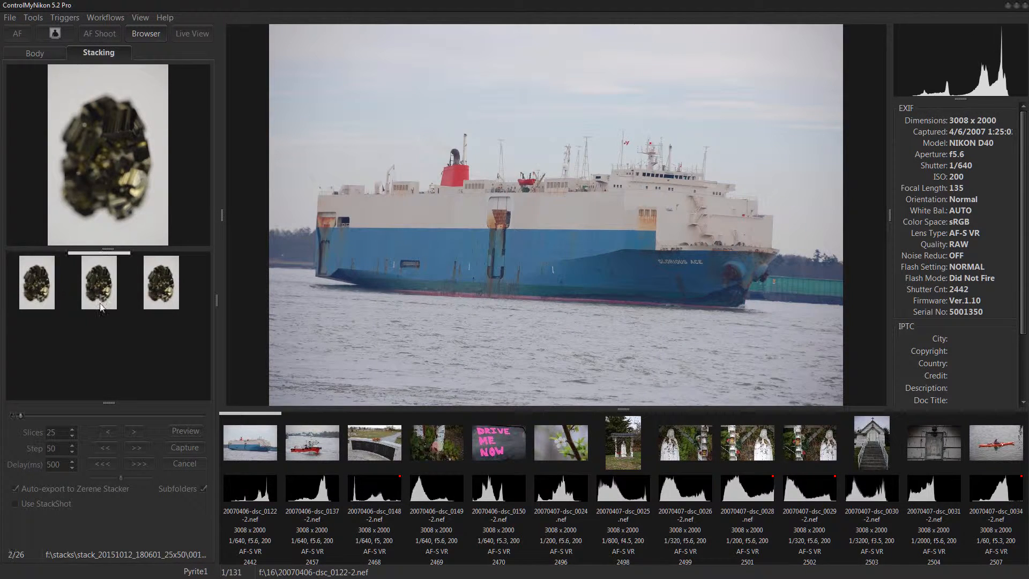
{"action": "left_click", "coordinate": [158, 294]}
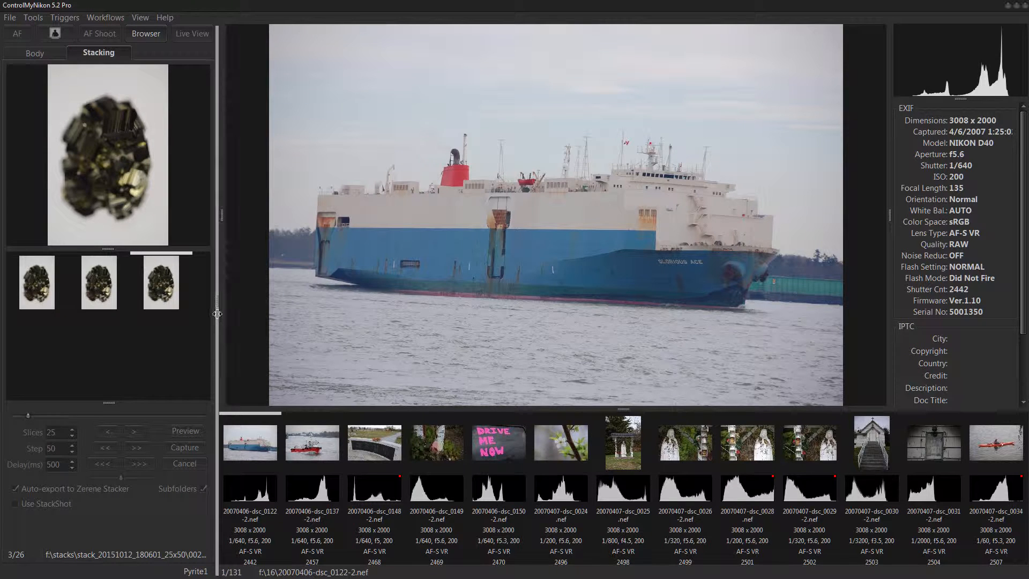
{"action": "left_click_drag", "start_coordinate": [222, 312], "coordinate": [274, 317]}
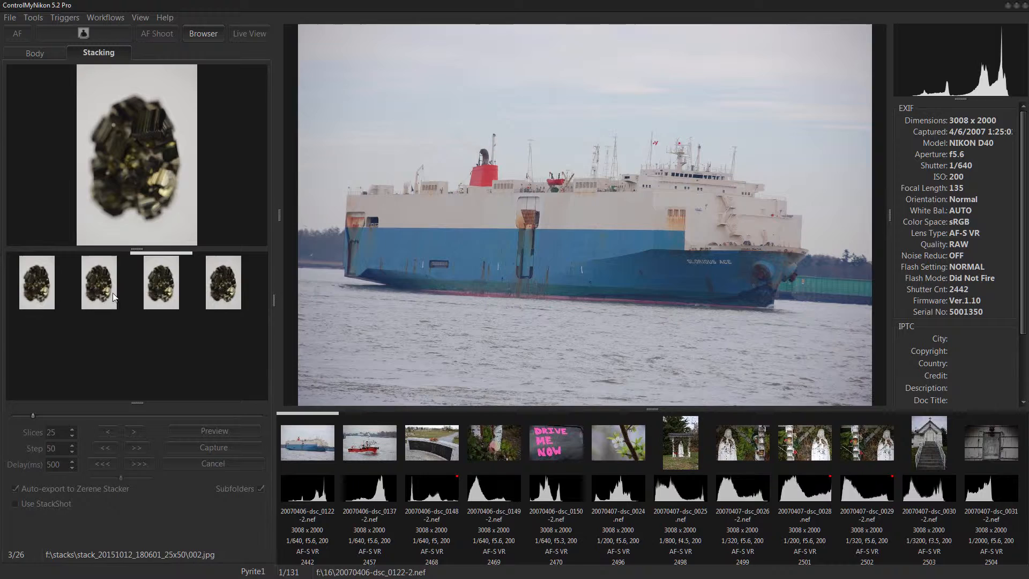
- Add the Histogram field beneath the stacking thumbnails via the thumbstrip configuration
{"action": "left_click", "coordinate": [71, 295]}
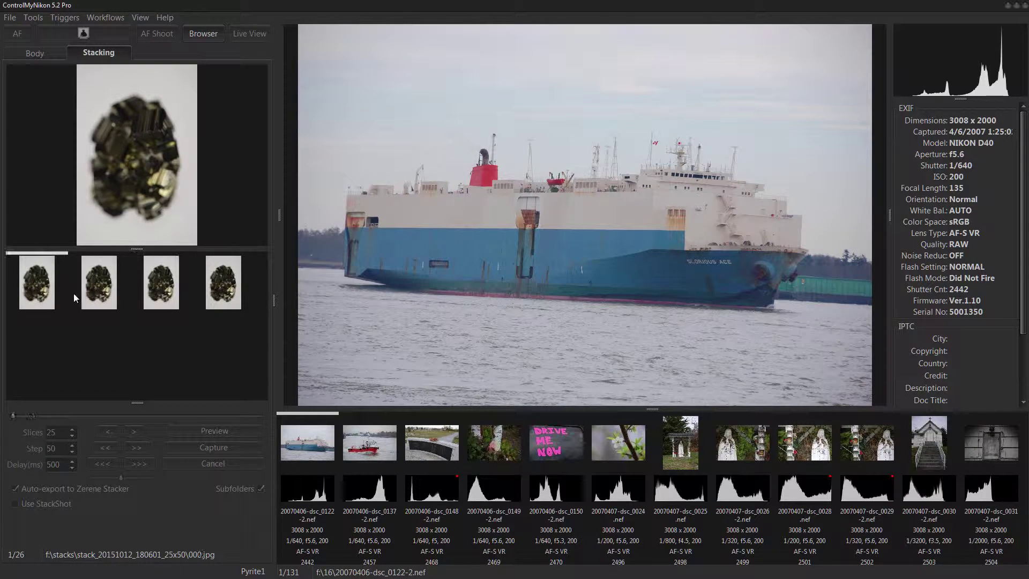
{"action": "right_click", "coordinate": [105, 330]}
{"action": "left_click", "coordinate": [149, 456]}
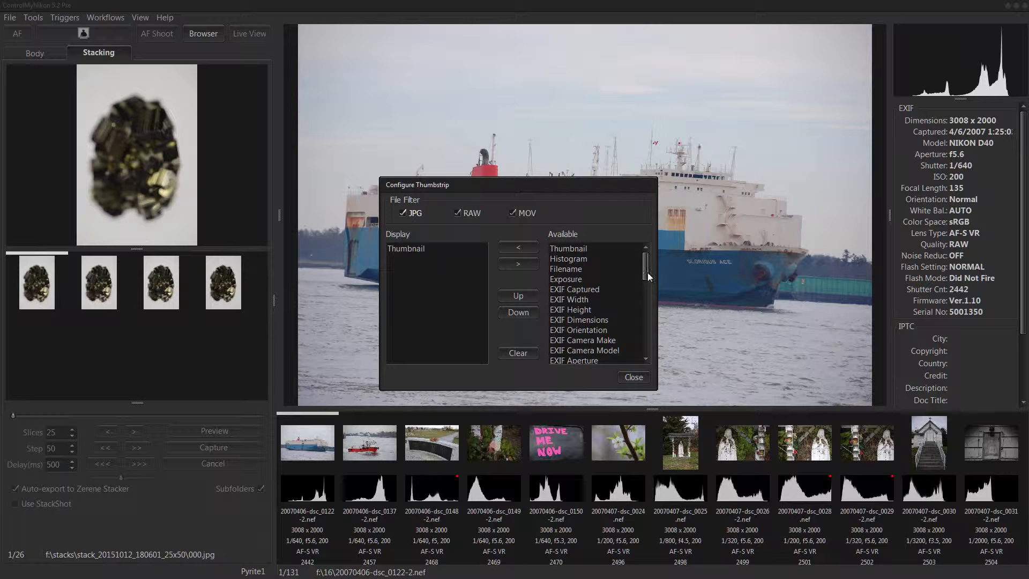
{"action": "left_click", "coordinate": [581, 260]}
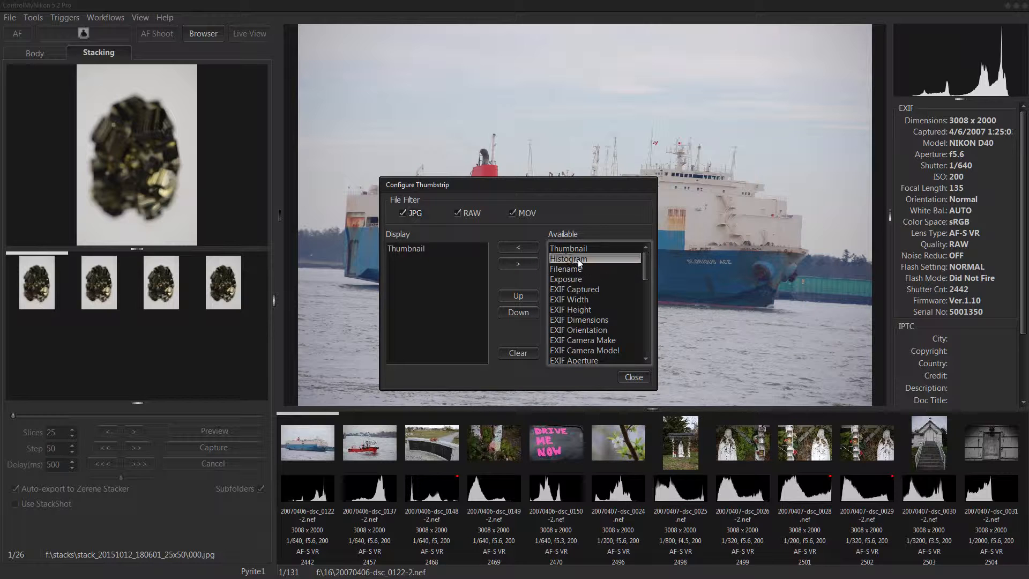
{"action": "double_click", "coordinate": [581, 260]}
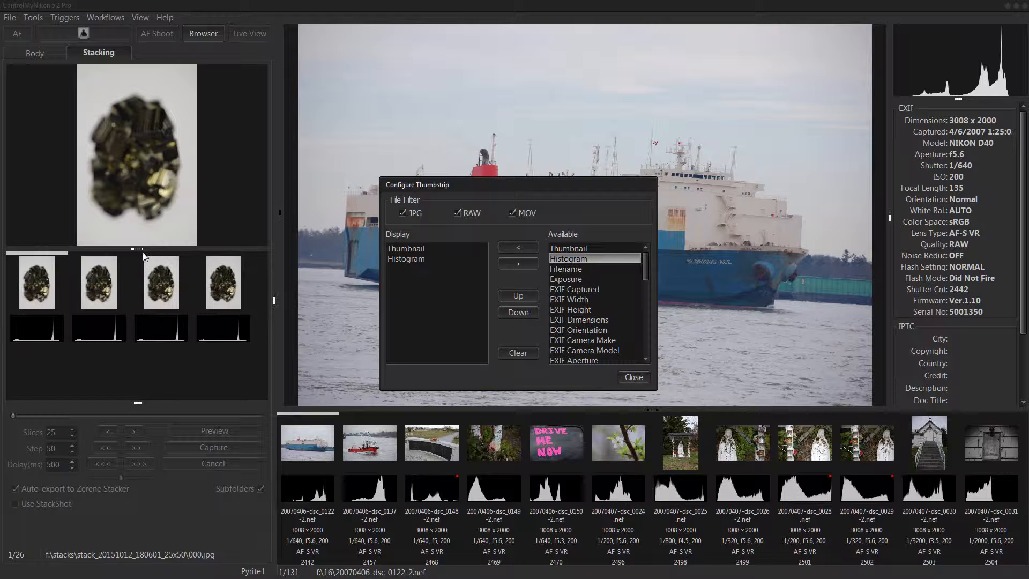
{"action": "left_click", "coordinate": [634, 377]}
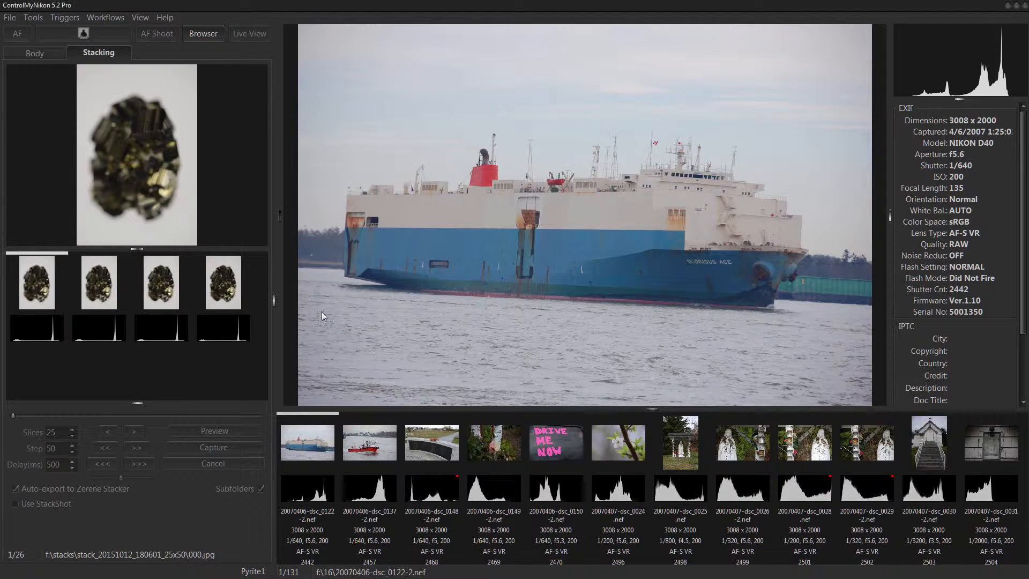
- Enlarge the stacking preview image by dragging its splitter down
{"action": "left_click_drag", "start_coordinate": [137, 249], "coordinate": [136, 299]}
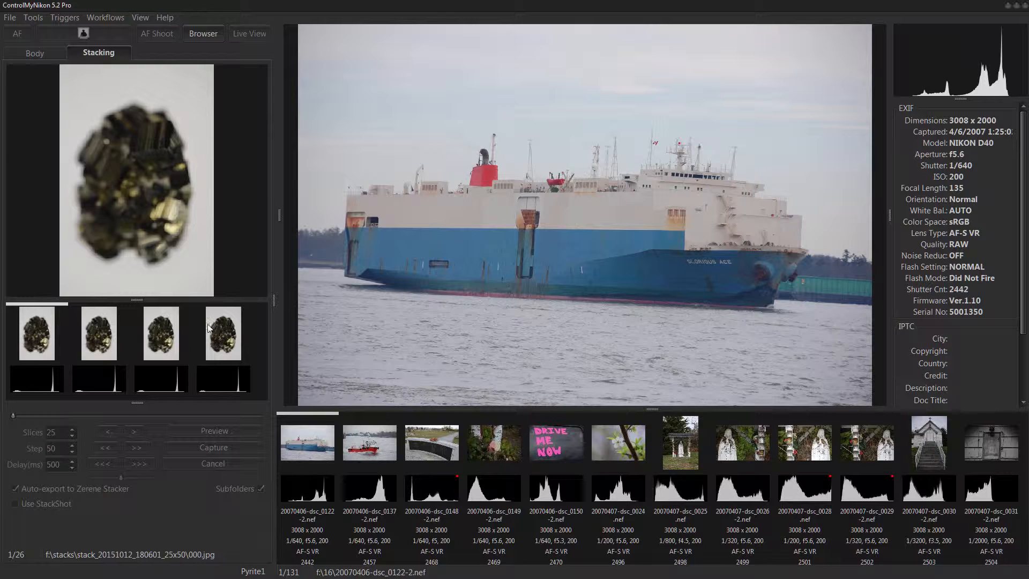
- Compare stack image 002.jpg with the ship photo in the browser and review browser options
{"action": "left_click", "coordinate": [173, 347]}
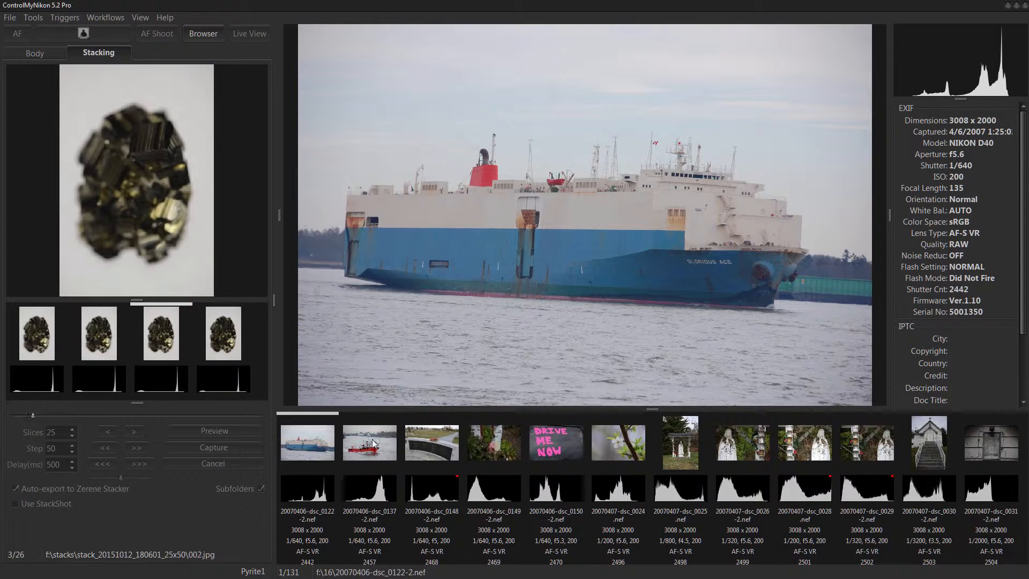
{"action": "left_click", "coordinate": [314, 443]}
{"action": "right_click", "coordinate": [314, 450]}
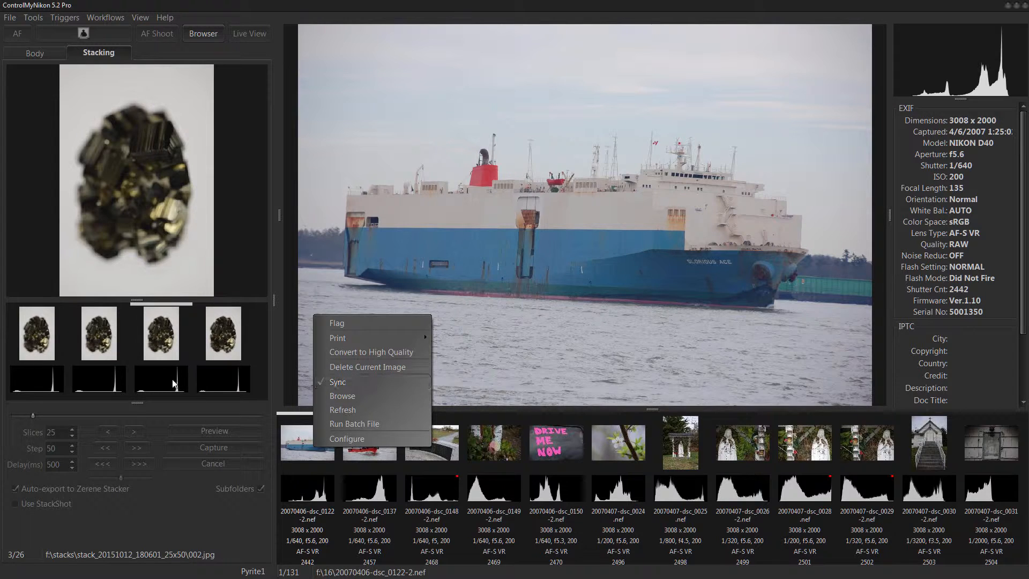
{"action": "left_click", "coordinate": [98, 339]}
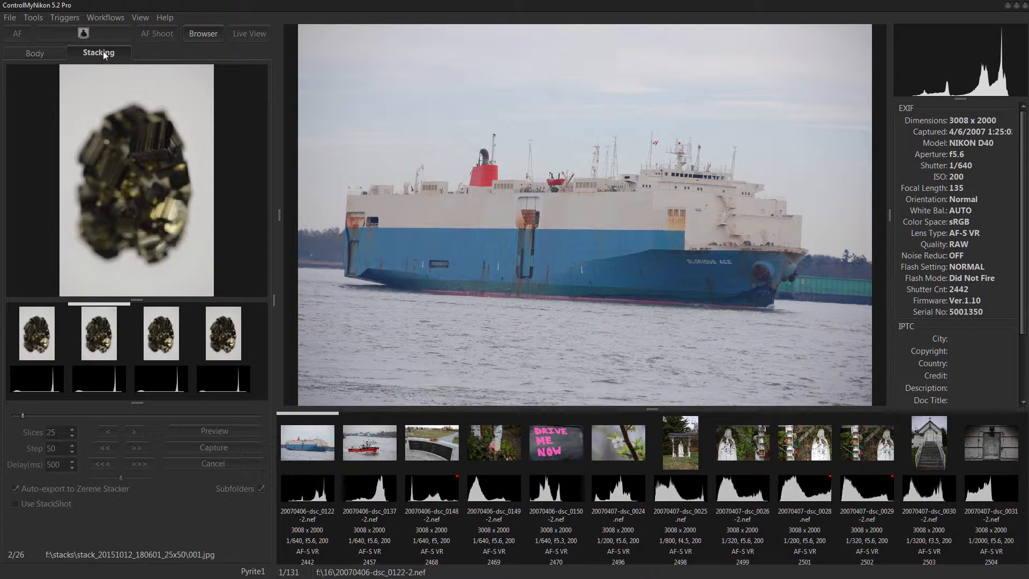
- Enable Browser Sync on the stack and show the first stack image 000.jpg
{"action": "right_click", "coordinate": [105, 328]}
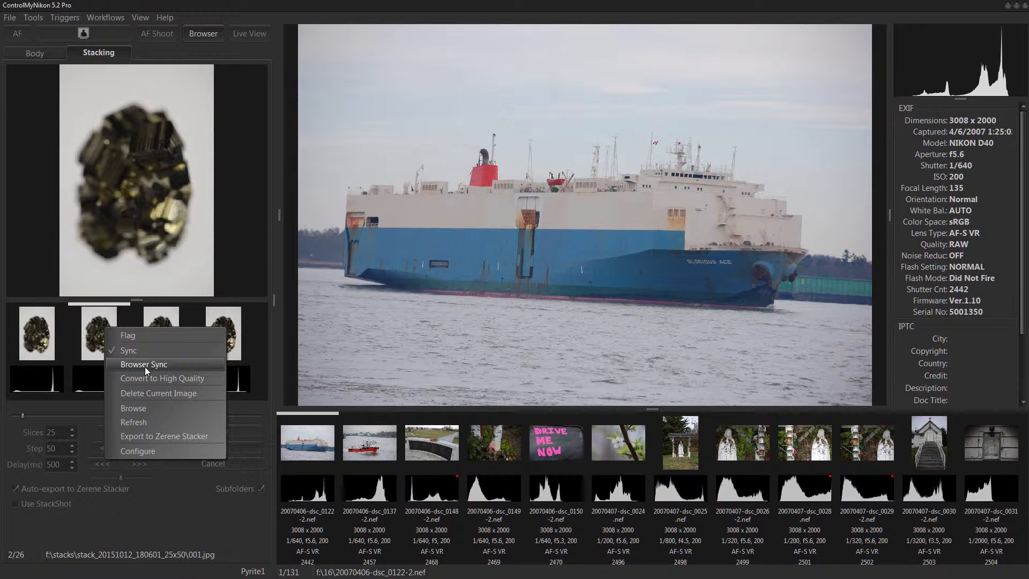
{"action": "left_click", "coordinate": [145, 366]}
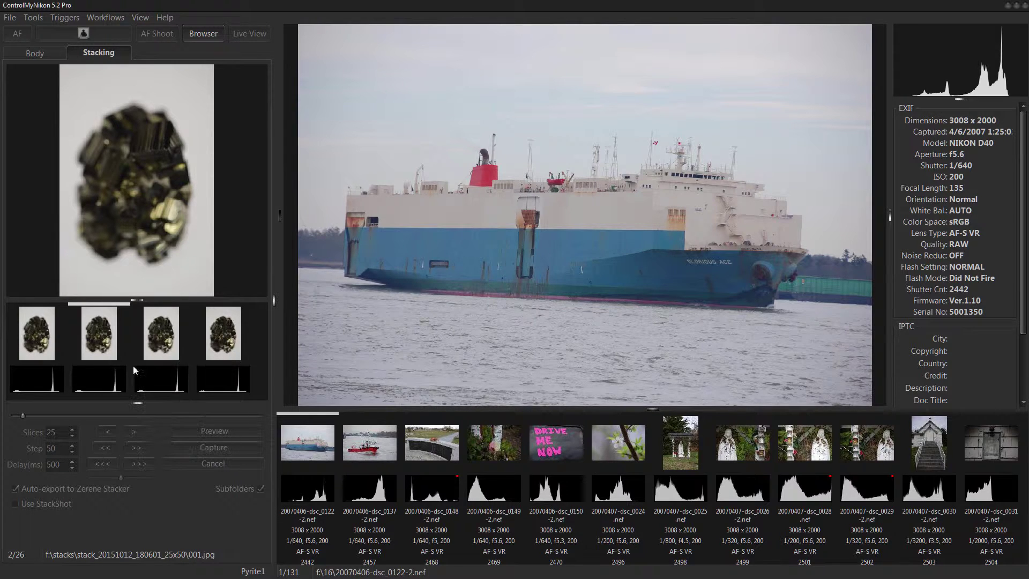
{"action": "left_click", "coordinate": [48, 341]}
- Show stack image 003.jpg and narrow the stacking panel and its preview
{"action": "left_click", "coordinate": [87, 340]}
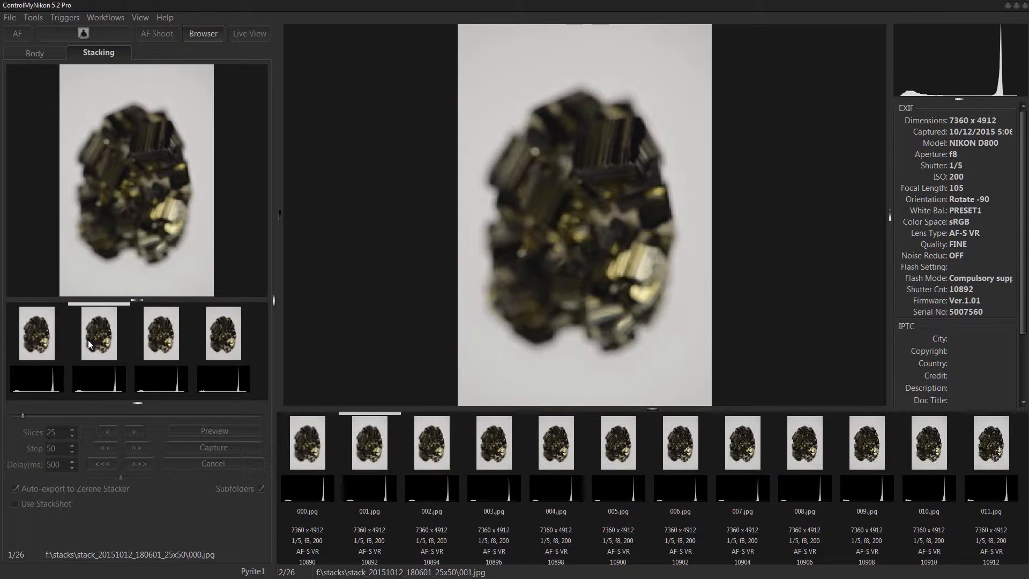
{"action": "left_click", "coordinate": [145, 345]}
{"action": "left_click", "coordinate": [207, 346]}
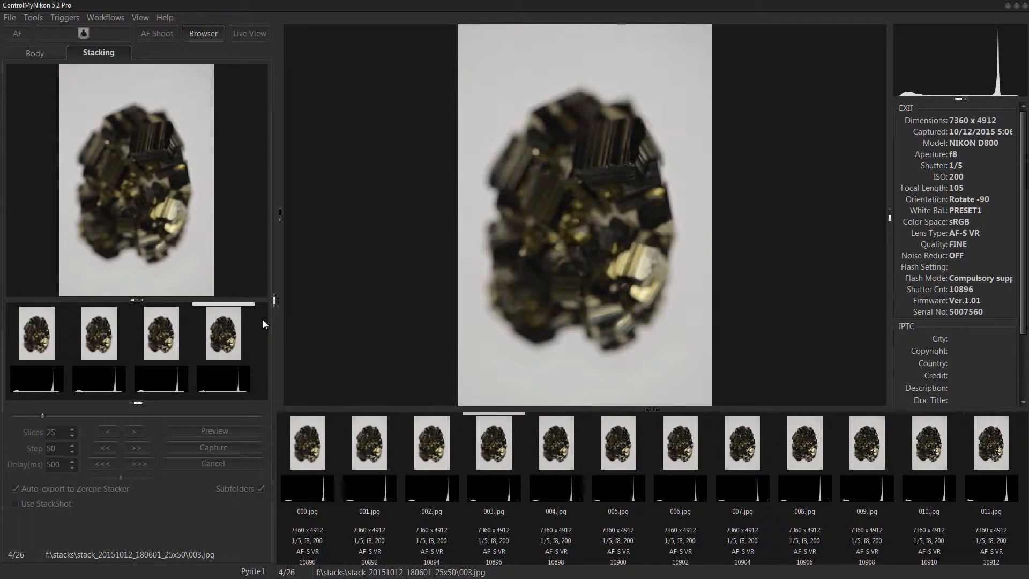
{"action": "left_click_drag", "start_coordinate": [275, 317], "coordinate": [218, 317]}
{"action": "mouse_move", "coordinate": [109, 299]}
{"action": "left_mouse_down"}
{"action": "mouse_move", "coordinate": [106, 268]}
{"action": "mouse_move", "coordinate": [105, 298]}
{"action": "left_mouse_up"}
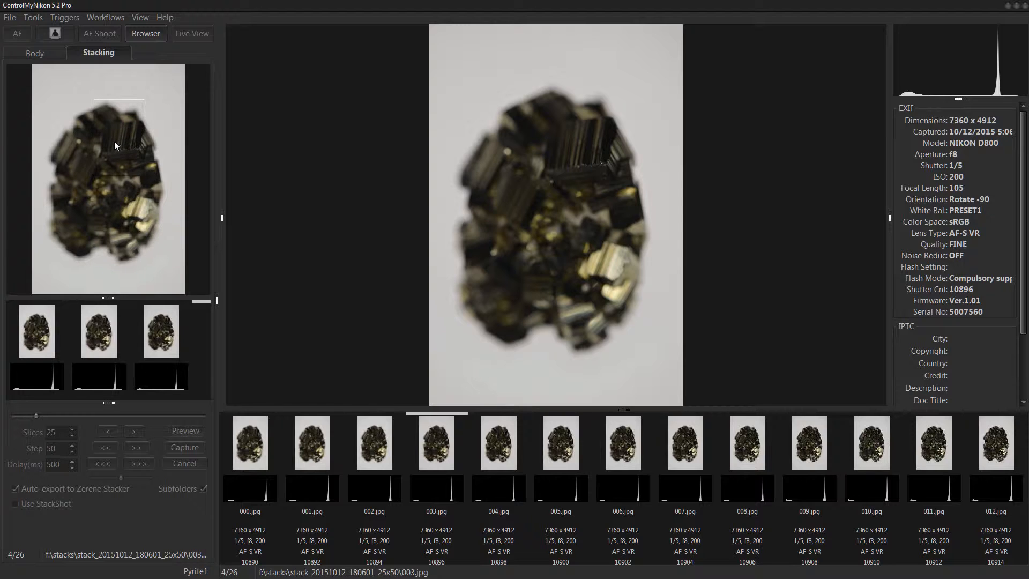
- Magnify crystal detail in the main image with the loupe, then widen the thumbnail strip
{"action": "left_click_drag", "start_coordinate": [492, 166], "coordinate": [586, 184]}
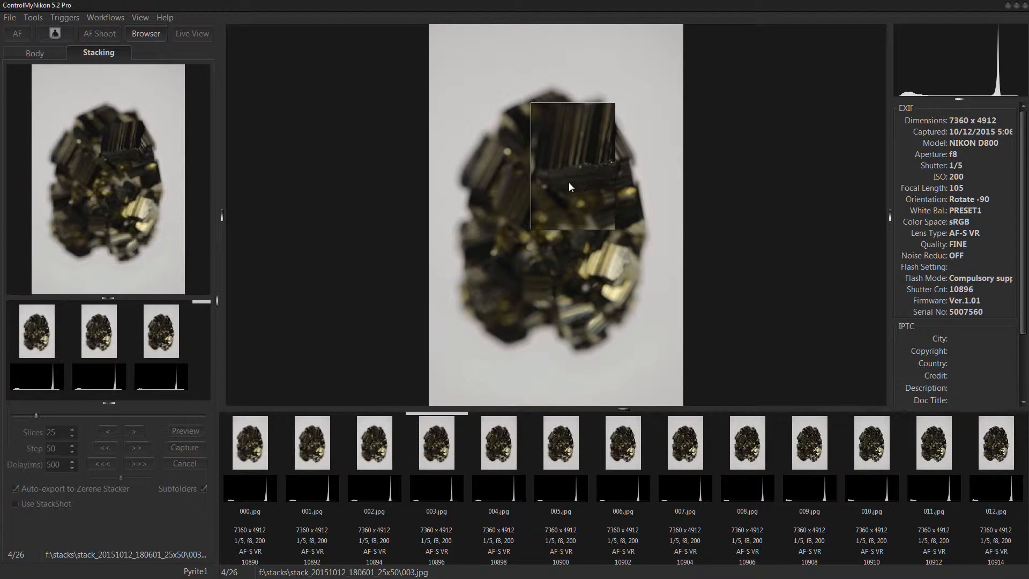
{"action": "left_click_drag", "start_coordinate": [568, 183], "coordinate": [568, 183]}
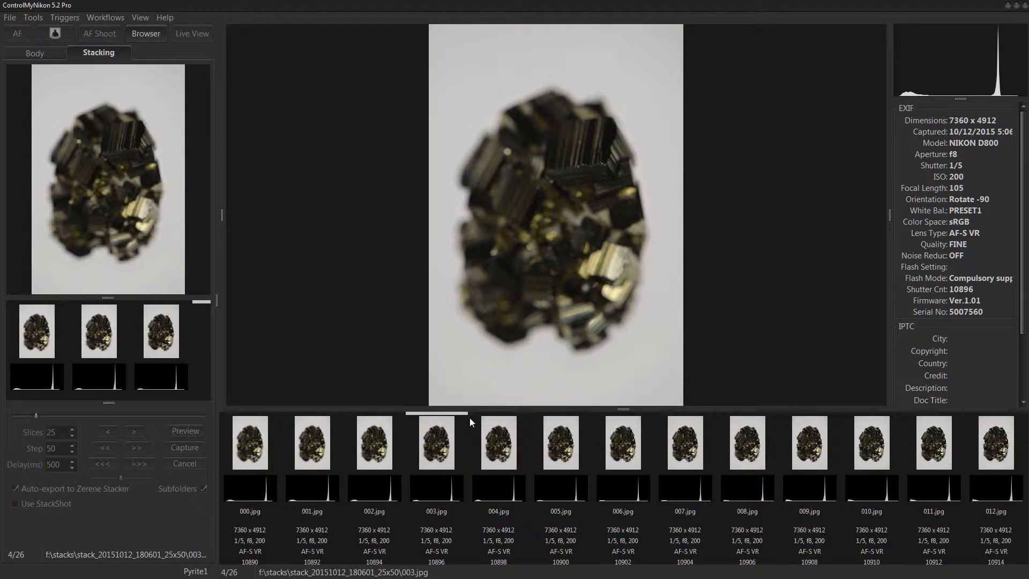
{"action": "left_click_drag", "start_coordinate": [620, 410], "coordinate": [619, 399]}
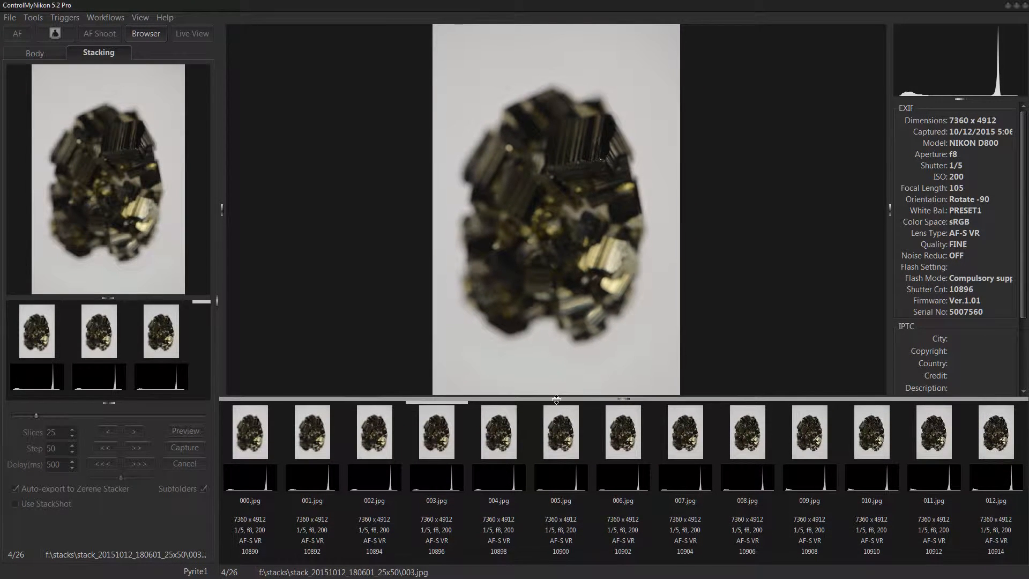
- Toggle browser sync and view stack images 002.jpg and 006.jpg
{"action": "right_click", "coordinate": [120, 323]}
{"action": "left_click", "coordinate": [176, 361]}
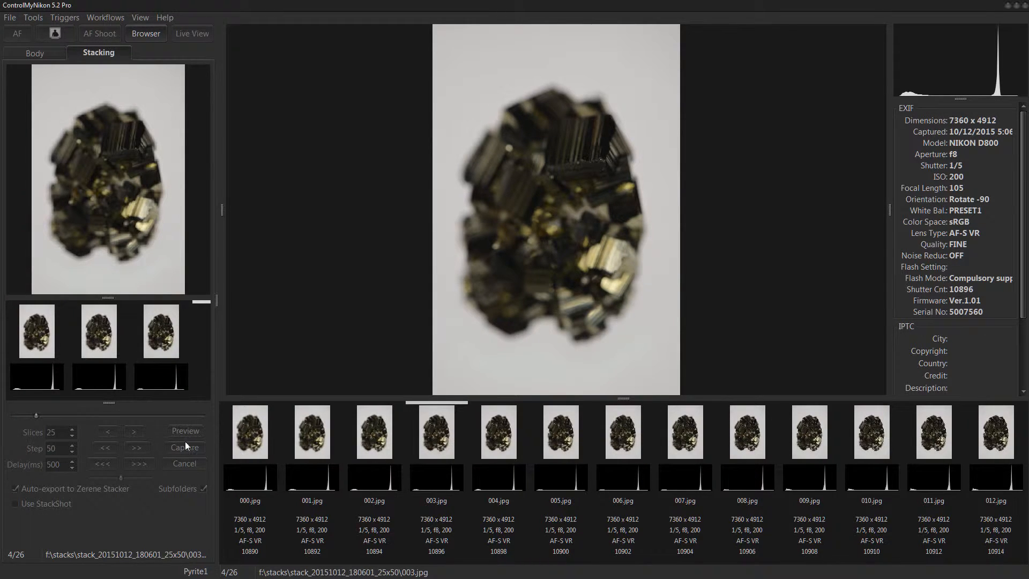
{"action": "left_click", "coordinate": [380, 447]}
{"action": "left_click", "coordinate": [625, 439]}
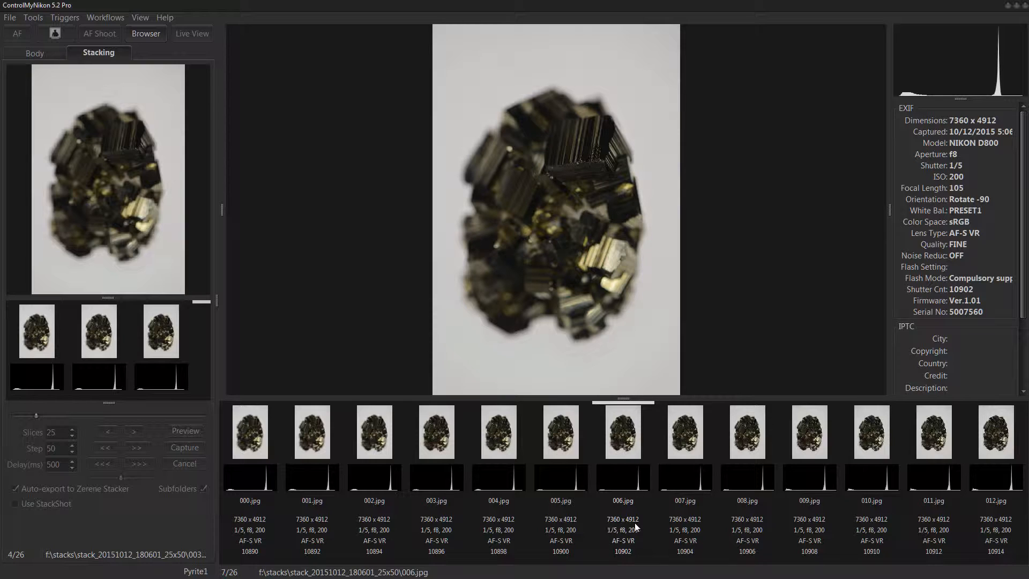
- Flag stack images 006.jpg, 005.jpg and 004.jpg from the thumbnail options
{"action": "right_click", "coordinate": [624, 435]}
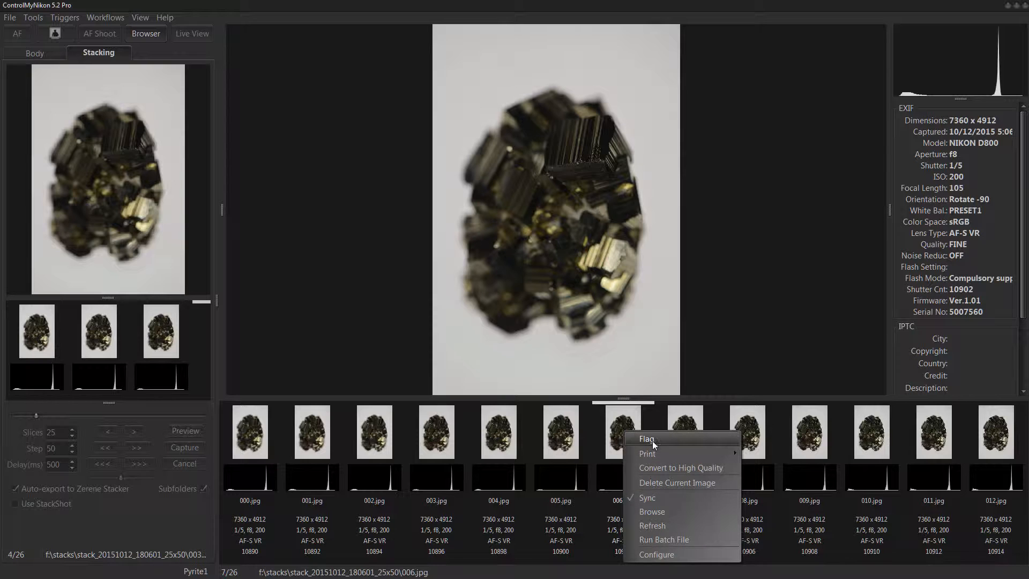
{"action": "left_click", "coordinate": [652, 441]}
{"action": "right_click", "coordinate": [559, 436]}
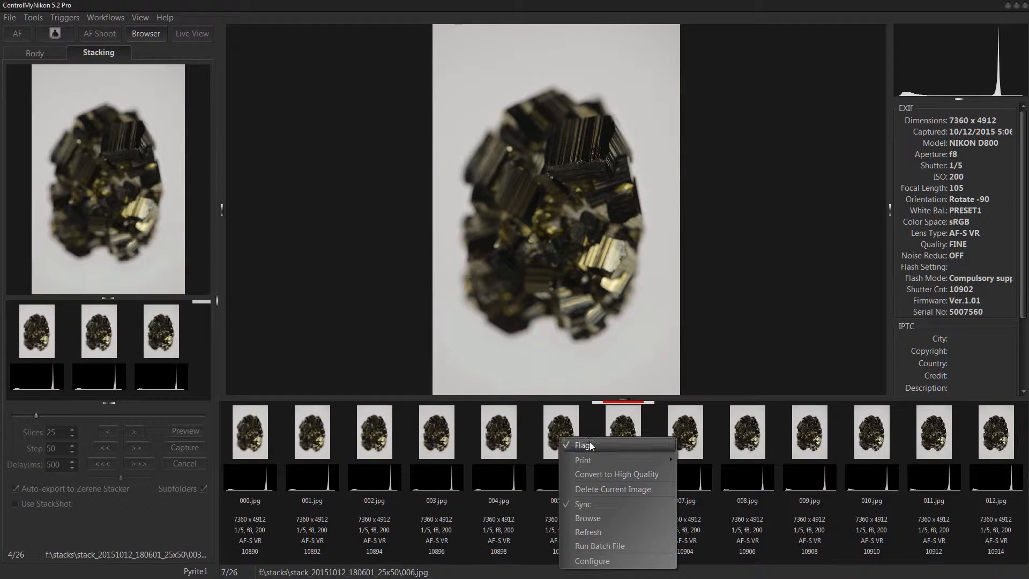
{"action": "left_click", "coordinate": [563, 429]}
{"action": "right_click", "coordinate": [551, 426]}
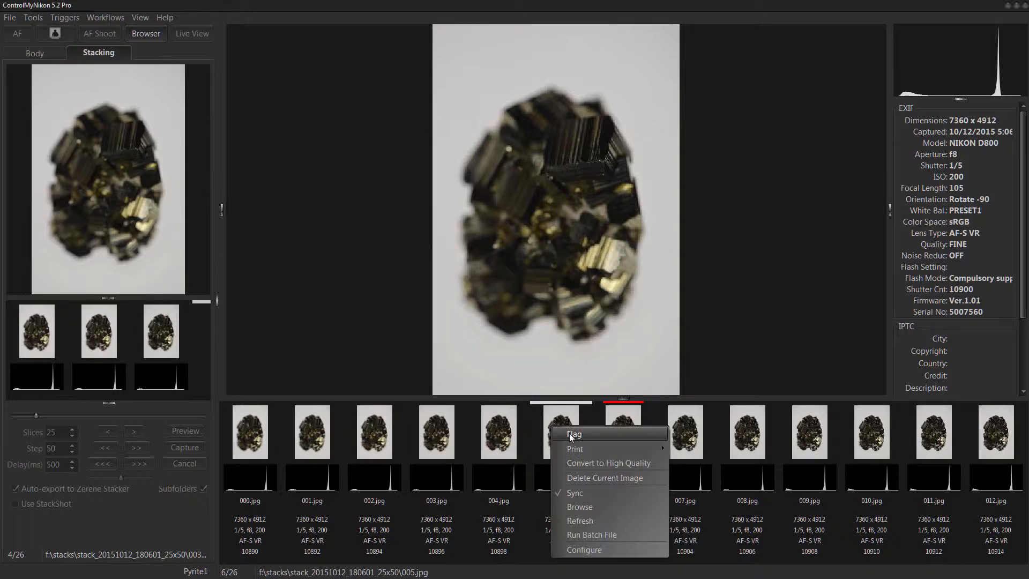
{"action": "left_click", "coordinate": [569, 433]}
{"action": "left_click", "coordinate": [520, 434]}
{"action": "right_click", "coordinate": [520, 435]}
{"action": "key", "text": "Escape"}
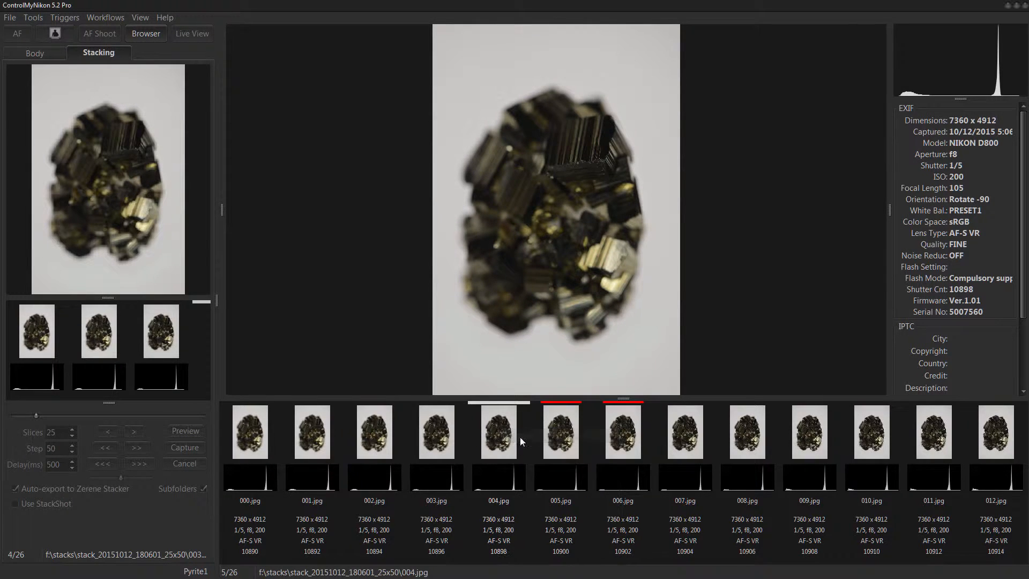
{"action": "left_click", "coordinate": [447, 437]}
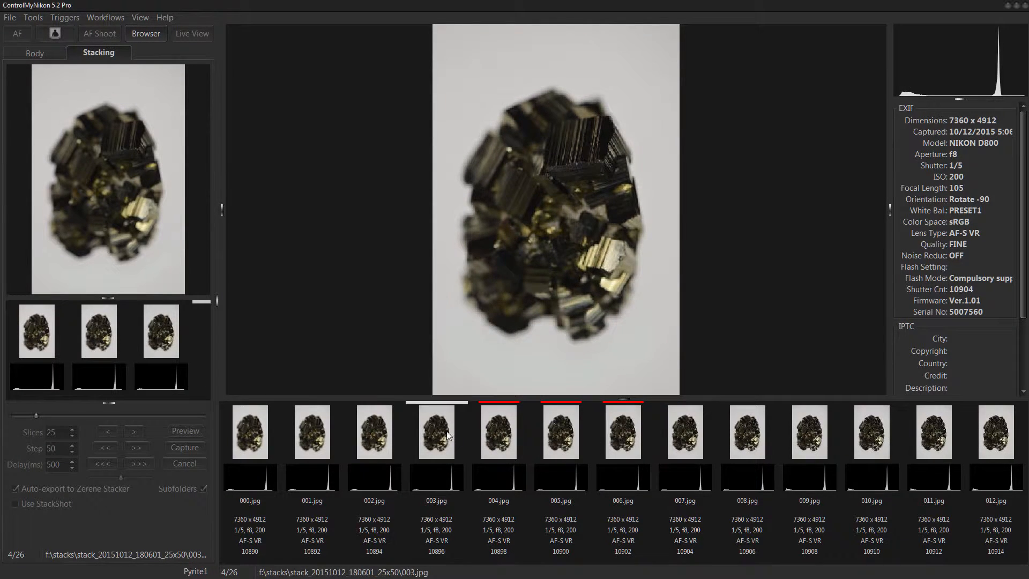
{"action": "left_click", "coordinate": [498, 437]}
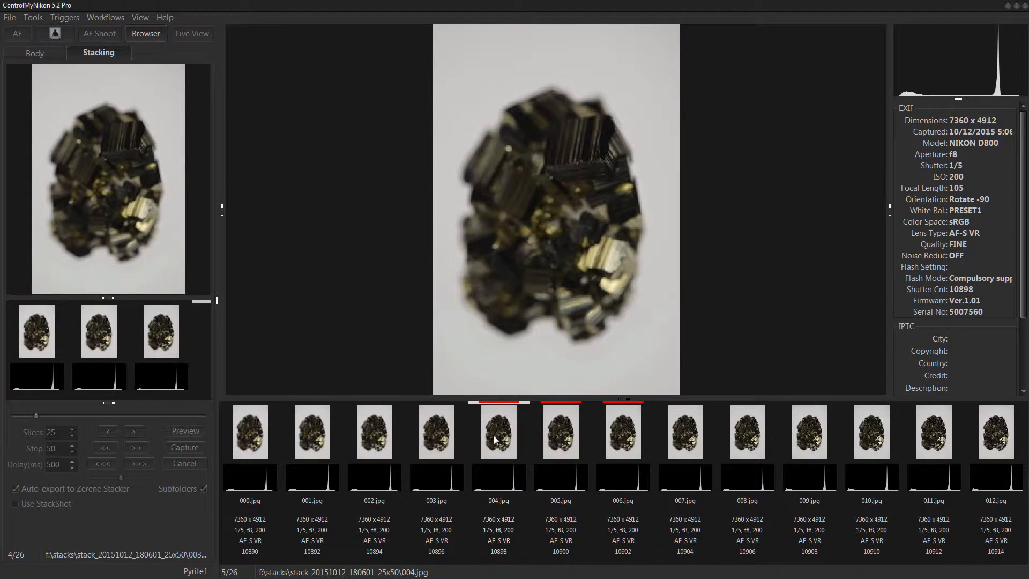
{"action": "left_click", "coordinate": [447, 435]}
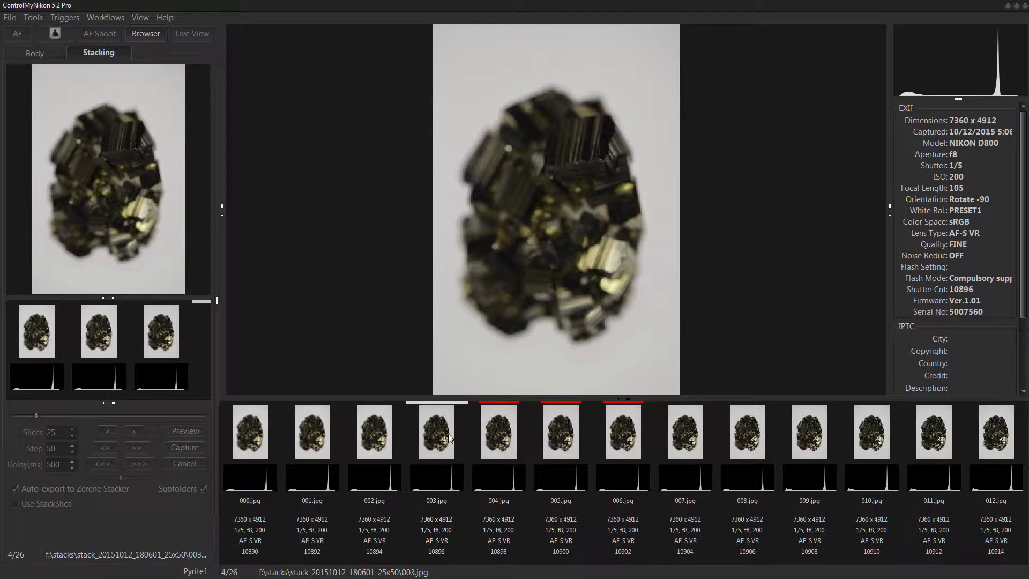
{"action": "left_click", "coordinate": [499, 427]}
- Unflag images 004.jpg, 005.jpg and 006.jpg again
{"action": "right_click", "coordinate": [497, 421]}
{"action": "left_click", "coordinate": [526, 431]}
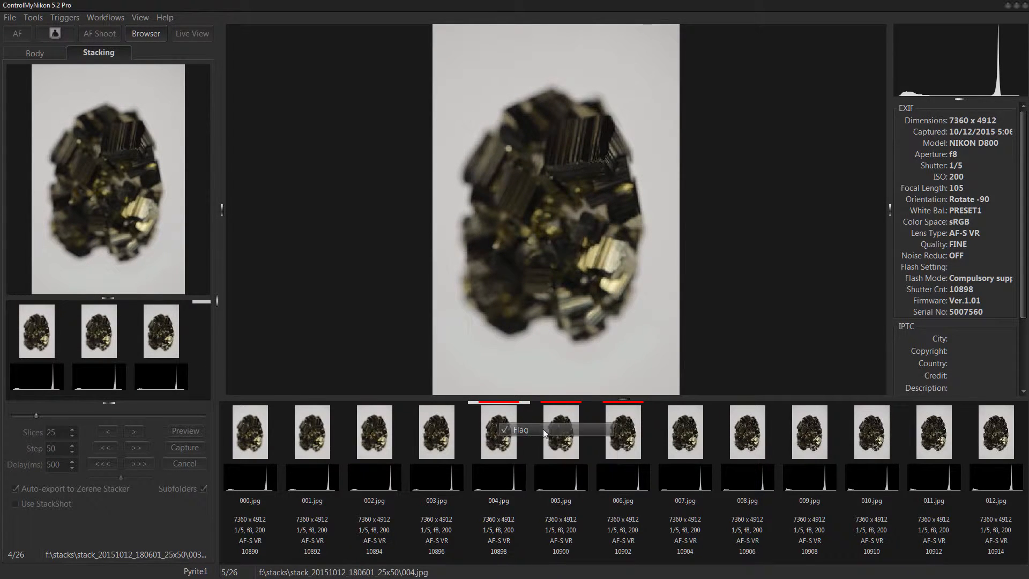
{"action": "right_click", "coordinate": [574, 435]}
{"action": "left_click", "coordinate": [589, 440]}
{"action": "right_click", "coordinate": [622, 420]}
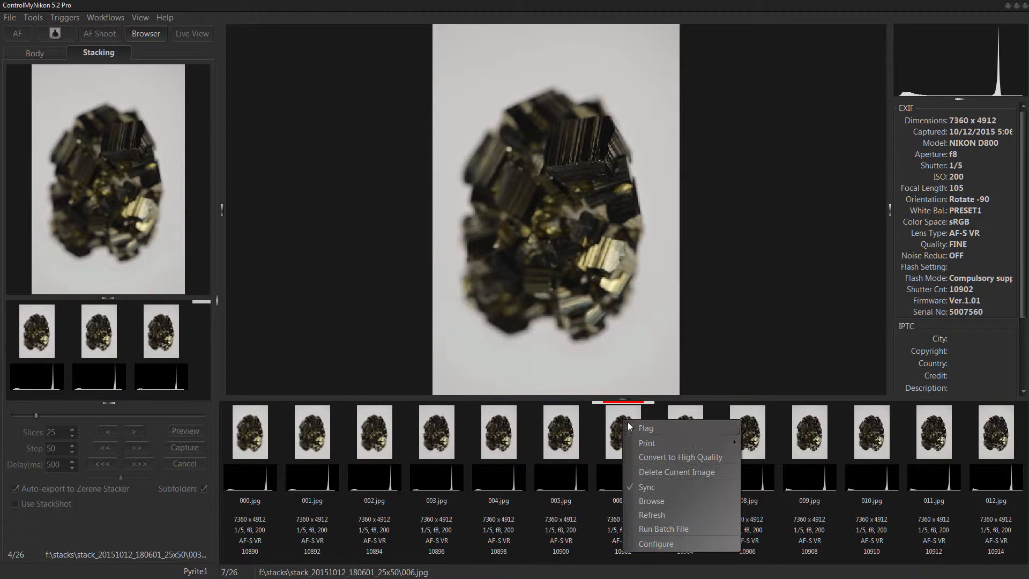
{"action": "left_click", "coordinate": [635, 428]}
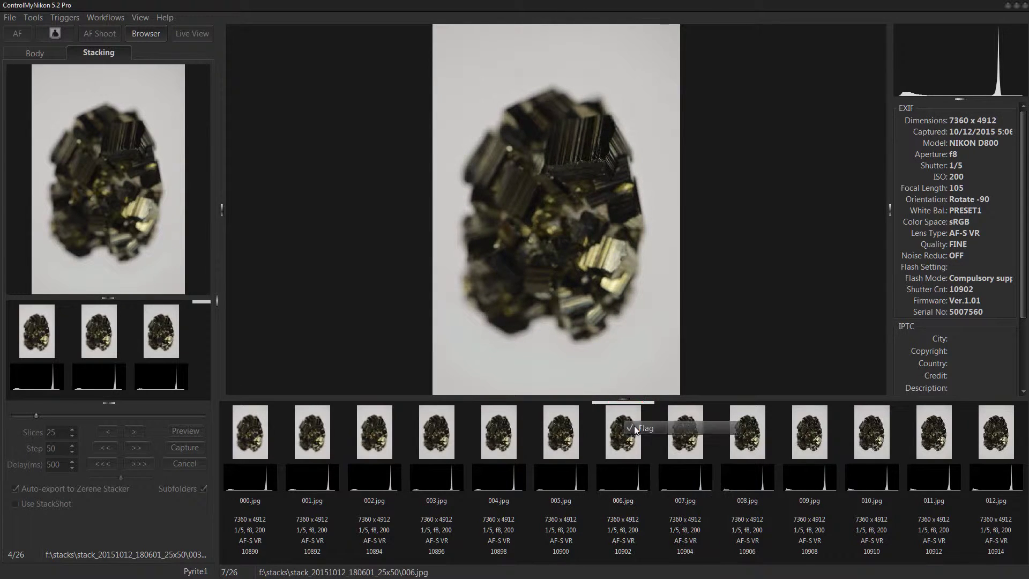
{"action": "left_click", "coordinate": [33, 17]}
{"action": "left_click", "coordinate": [45, 58]}
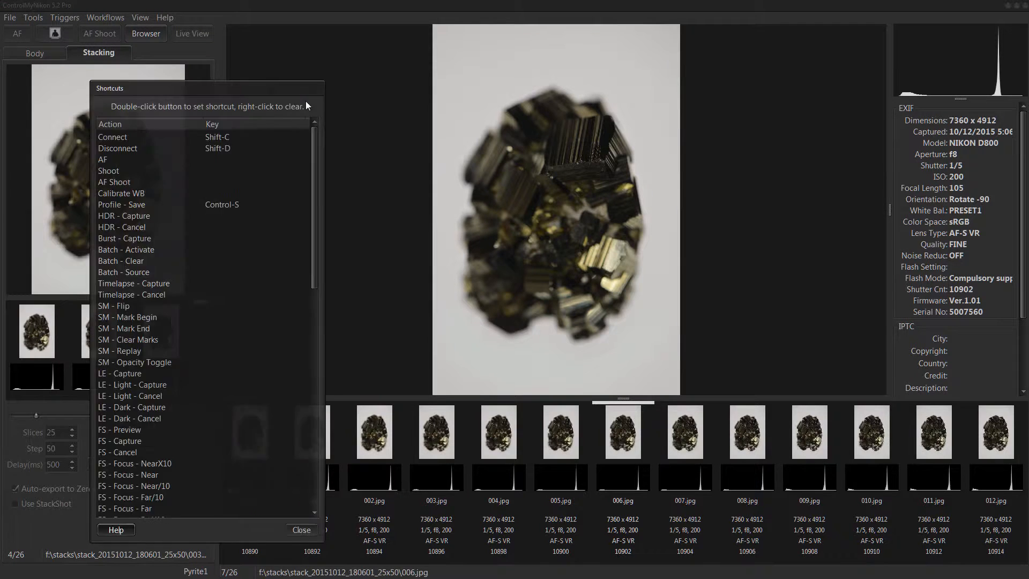
{"action": "left_click_drag", "start_coordinate": [323, 81], "coordinate": [169, 57]}
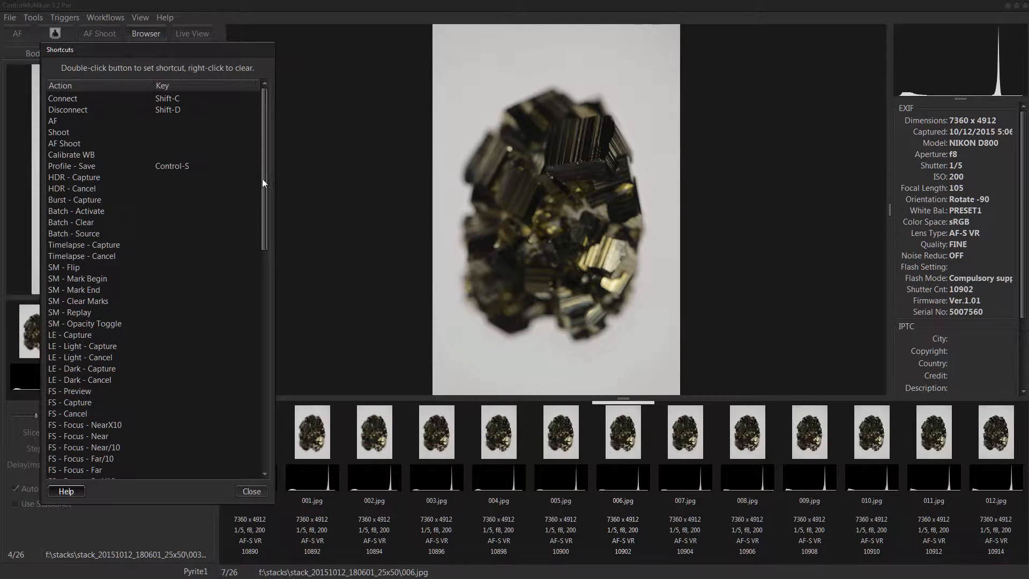
{"action": "scroll", "coordinate": [262, 193], "scroll_direction": "down", "scroll_amount": 2}
{"action": "scroll", "coordinate": [257, 241], "scroll_direction": "down", "scroll_amount": 3}
{"action": "scroll", "coordinate": [256, 305], "scroll_direction": "down", "scroll_amount": 7}
{"action": "scroll", "coordinate": [256, 369], "scroll_direction": "down", "scroll_amount": 4}
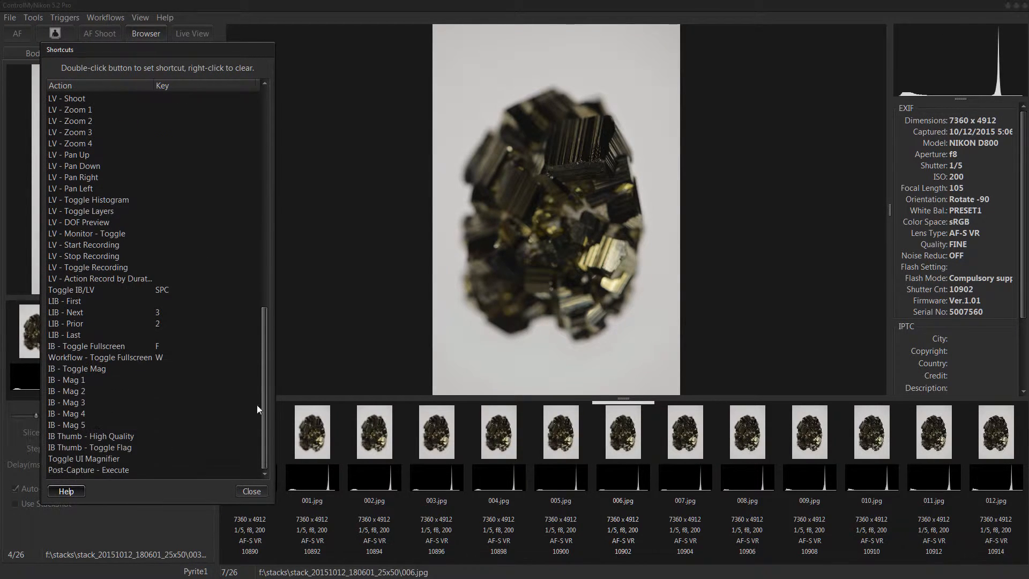
{"action": "left_click", "coordinate": [63, 369]}
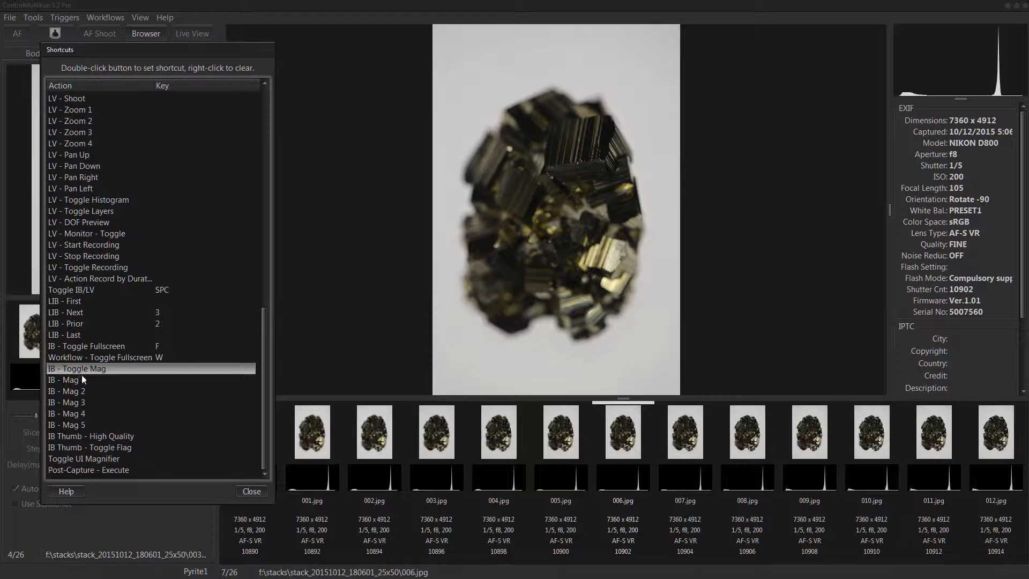
{"action": "left_click", "coordinate": [78, 440]}
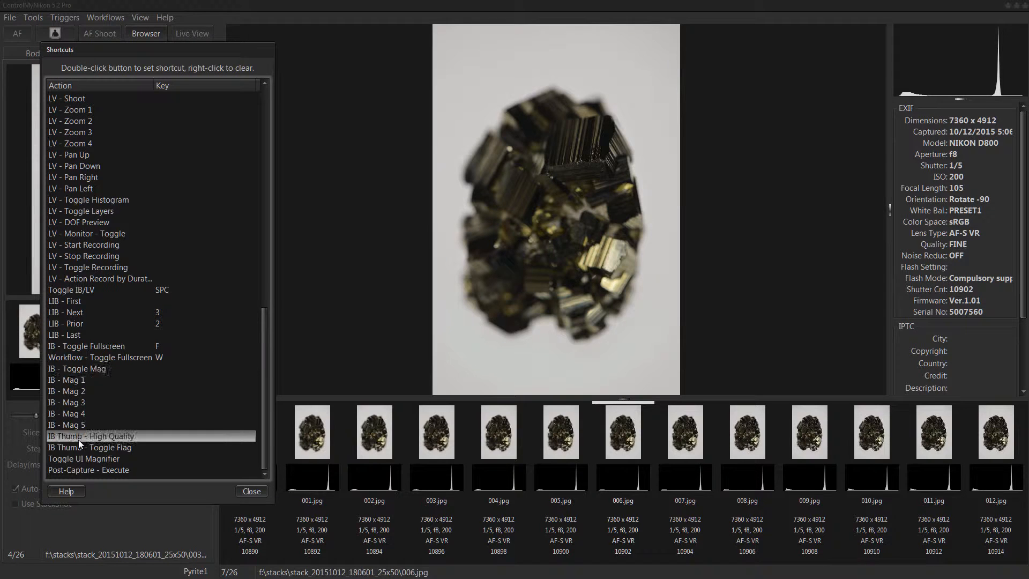
{"action": "left_click", "coordinate": [78, 447]}
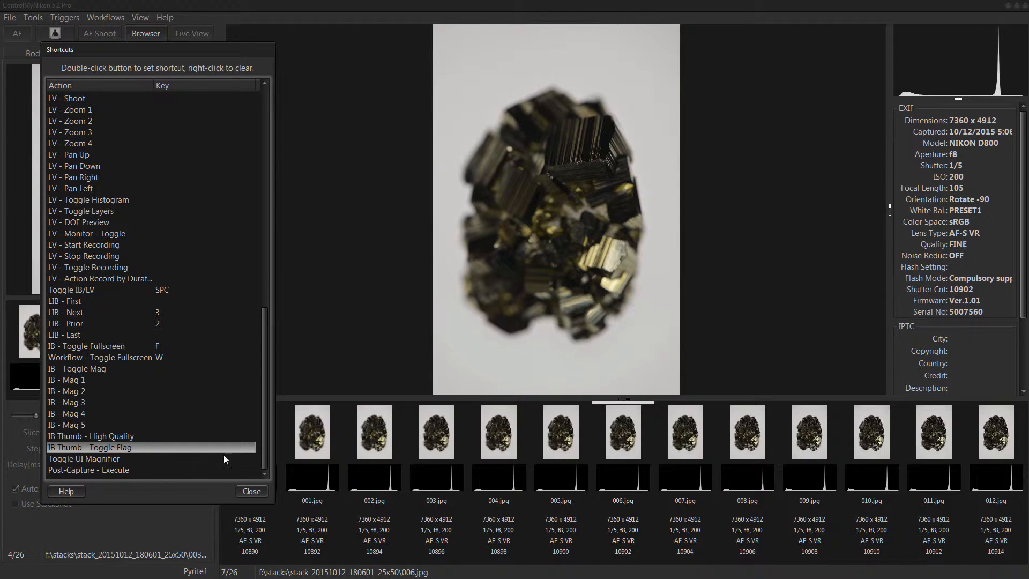
{"action": "left_click", "coordinate": [247, 489]}
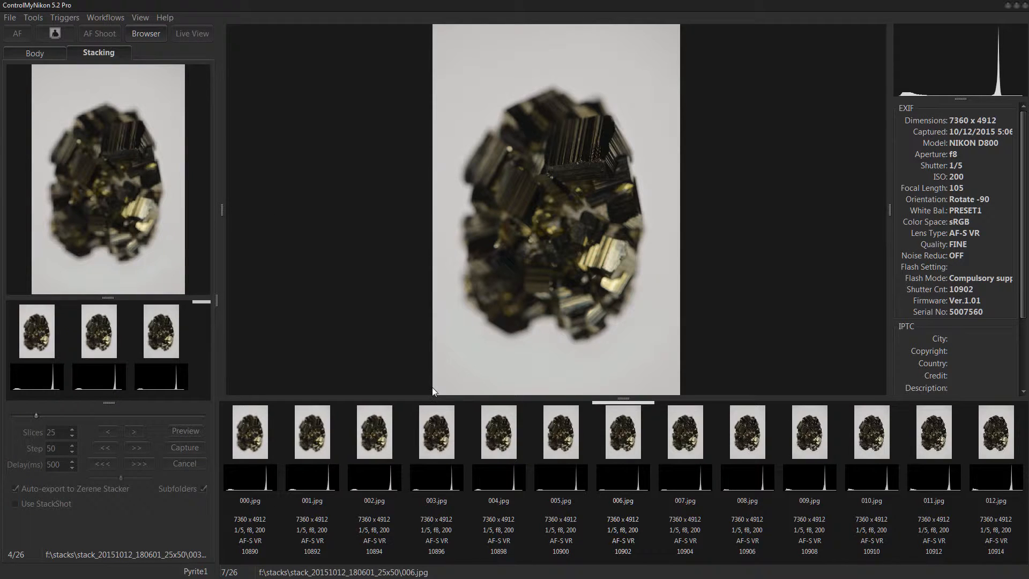
- Reveal the folder tree beside the preview and show the photos in folder 16
{"action": "right_click", "coordinate": [617, 425]}
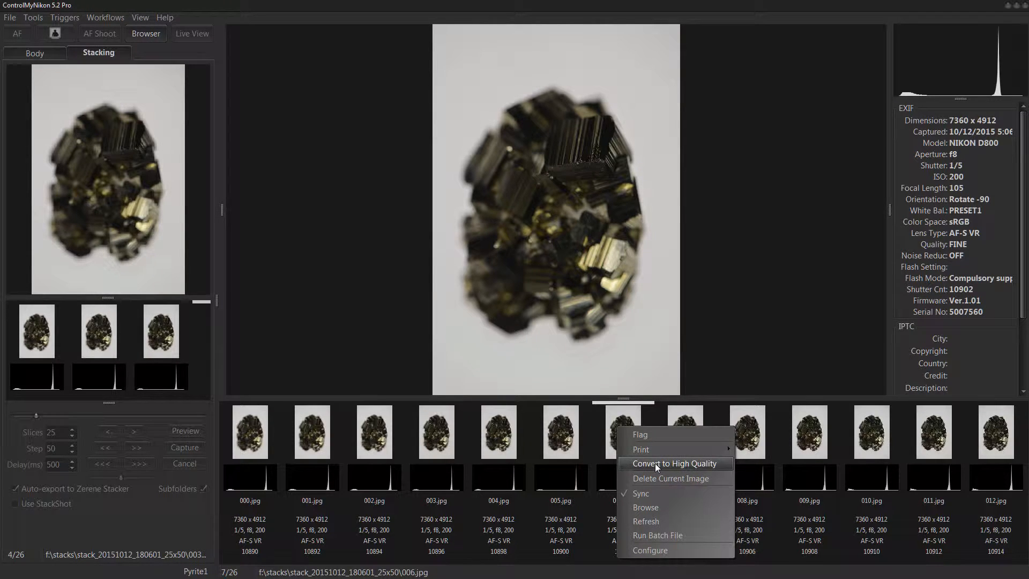
{"action": "left_click", "coordinate": [563, 449]}
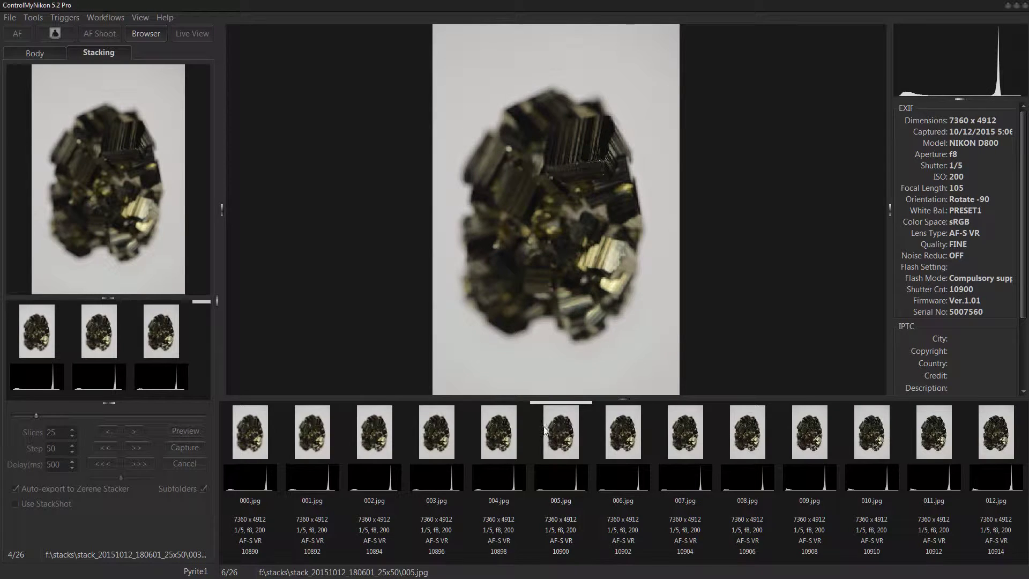
{"action": "left_click", "coordinate": [502, 440]}
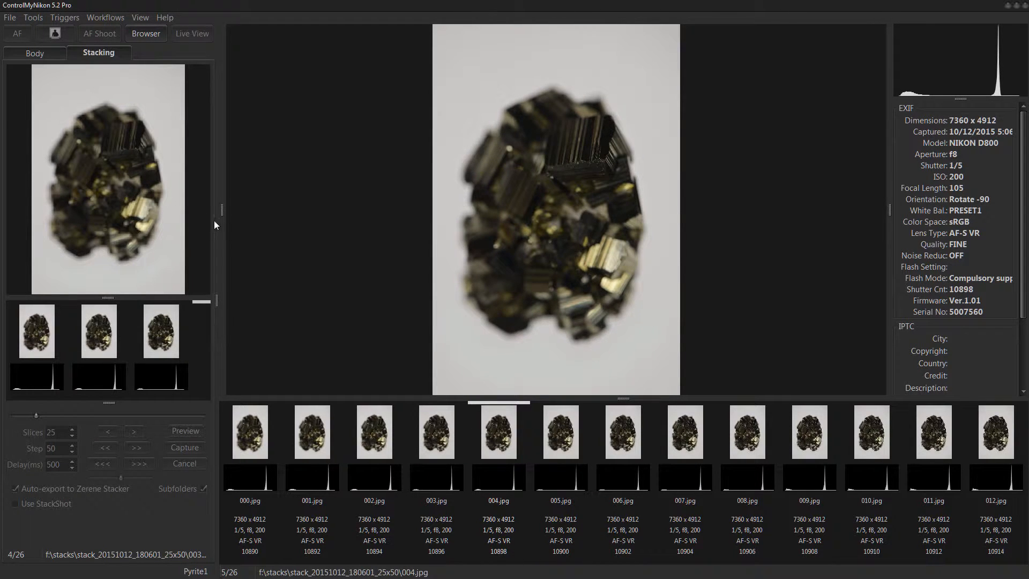
{"action": "left_click_drag", "start_coordinate": [221, 211], "coordinate": [341, 229]}
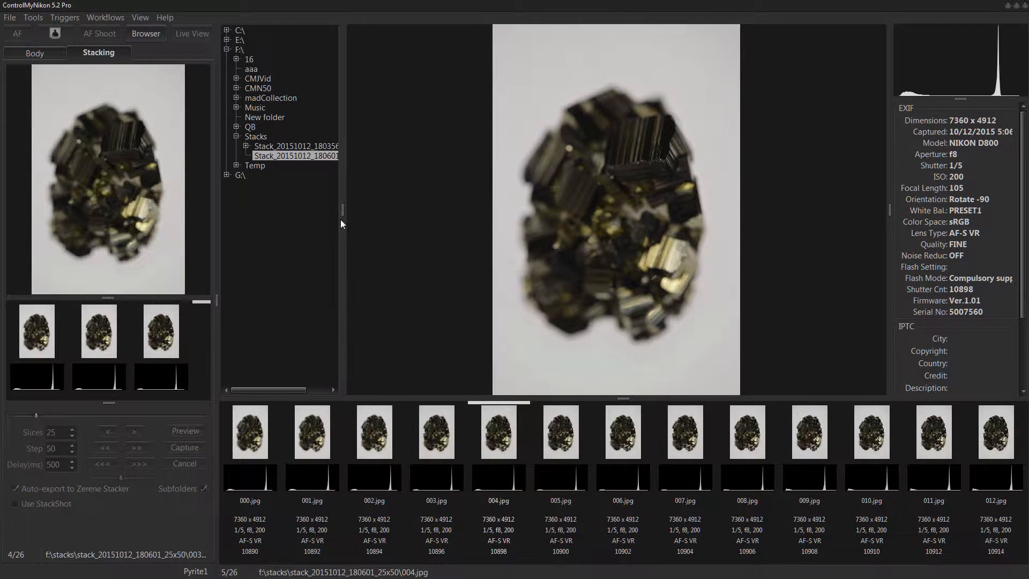
{"action": "left_click", "coordinate": [249, 60]}
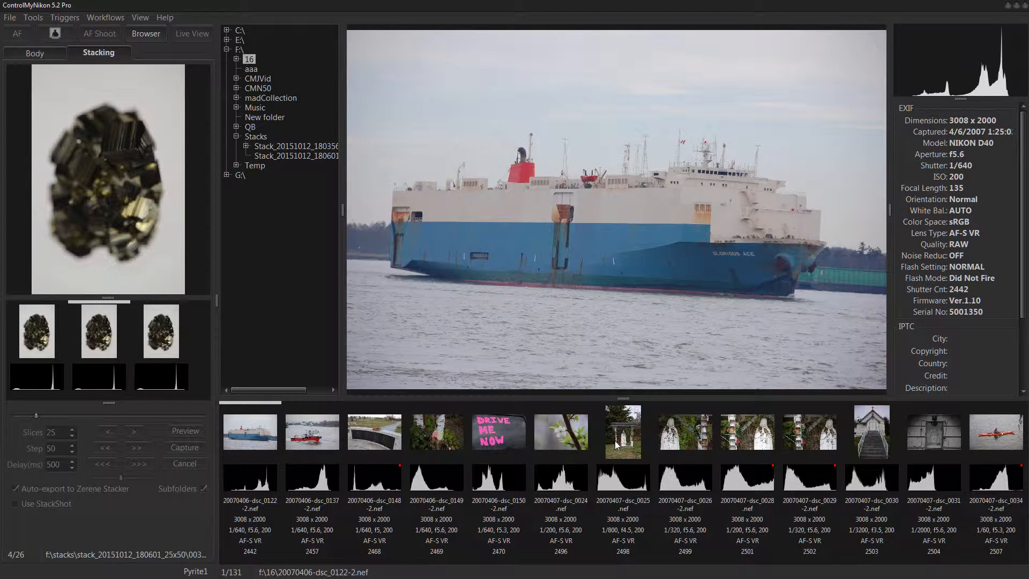
- Convert the DRIVE ME NOW photo to high quality and confirm in its options
{"action": "left_click", "coordinate": [493, 434]}
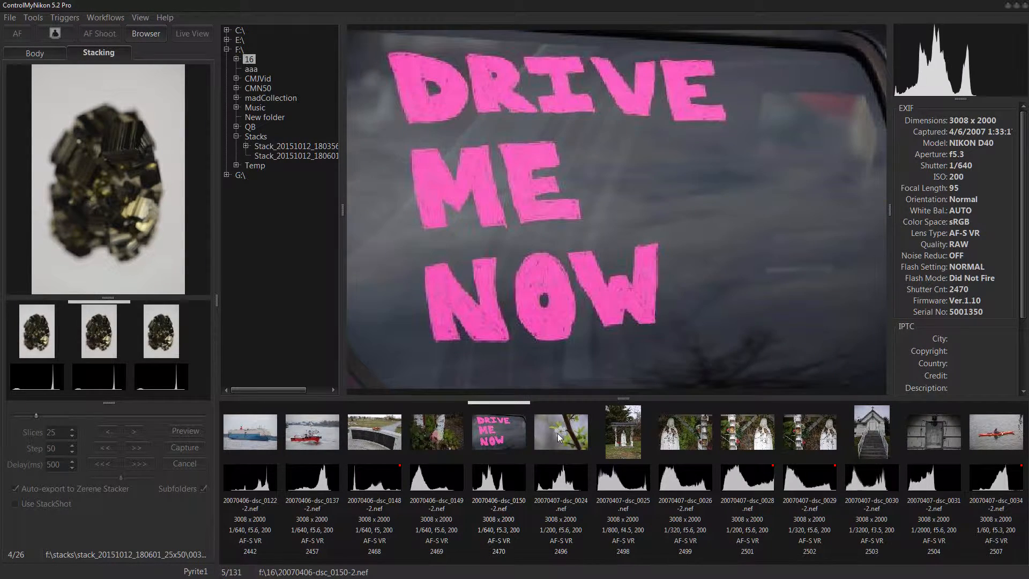
{"action": "right_click", "coordinate": [501, 443]}
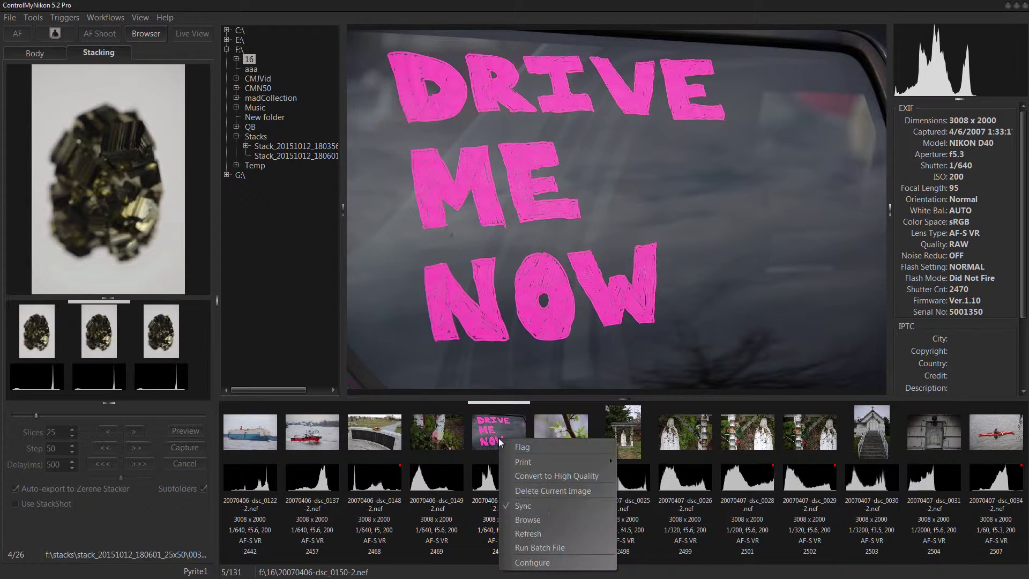
{"action": "left_click", "coordinate": [524, 478]}
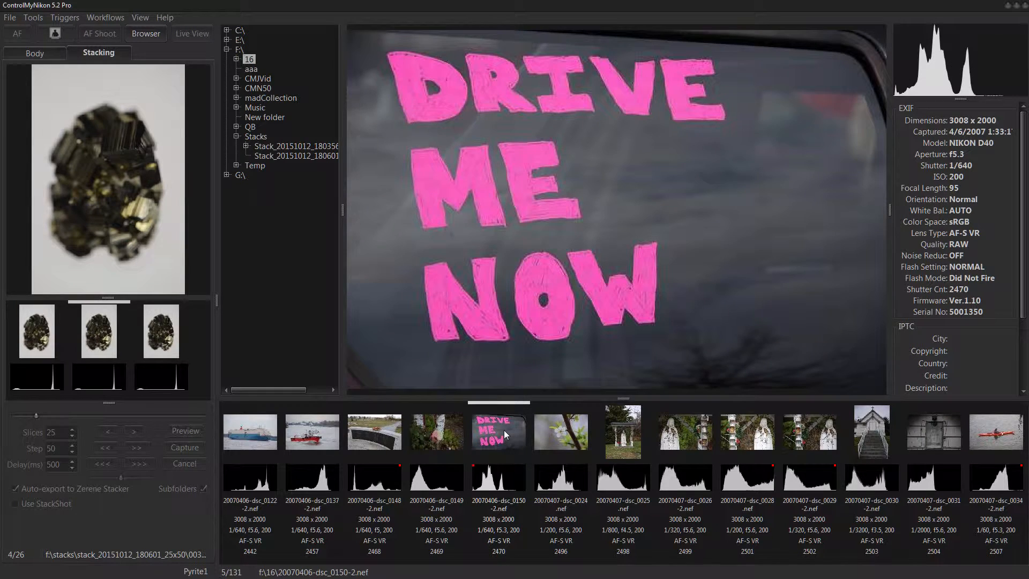
{"action": "right_click", "coordinate": [505, 429]}
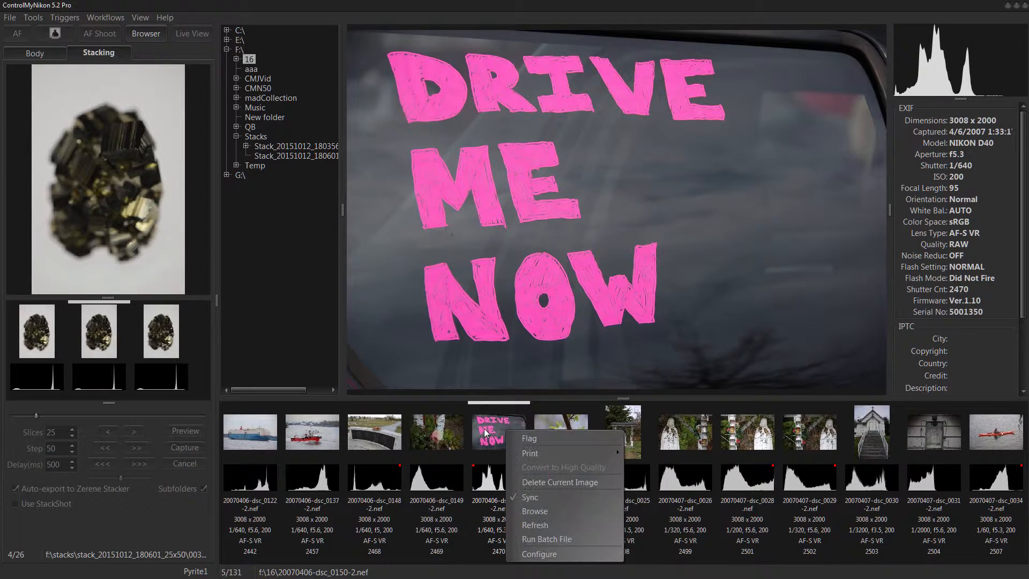
{"action": "key", "text": "Escape"}
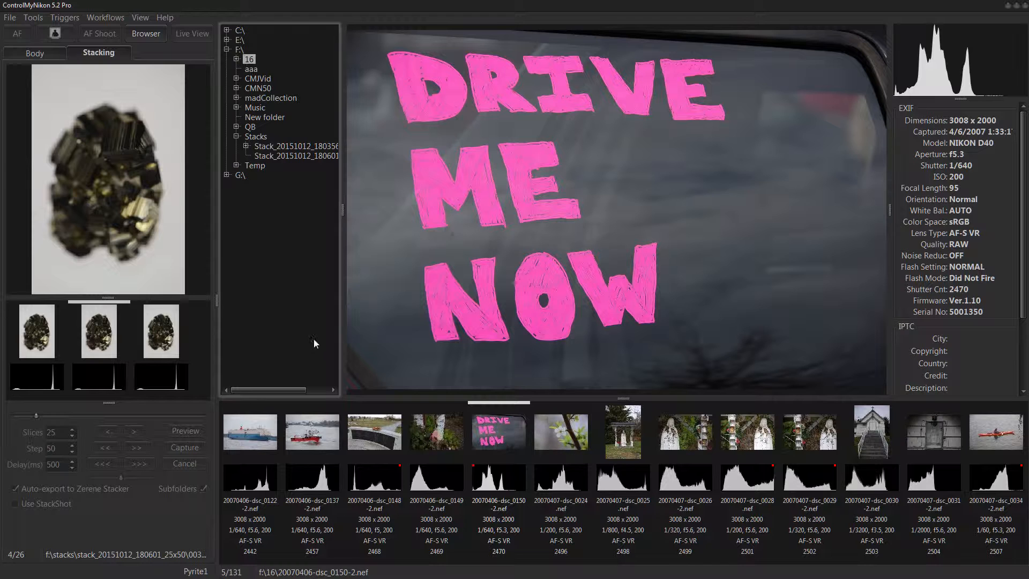
- Try Browse from the DRIVE ME NOW photo's options and cancel choosing a folder
{"action": "left_click", "coordinate": [33, 18]}
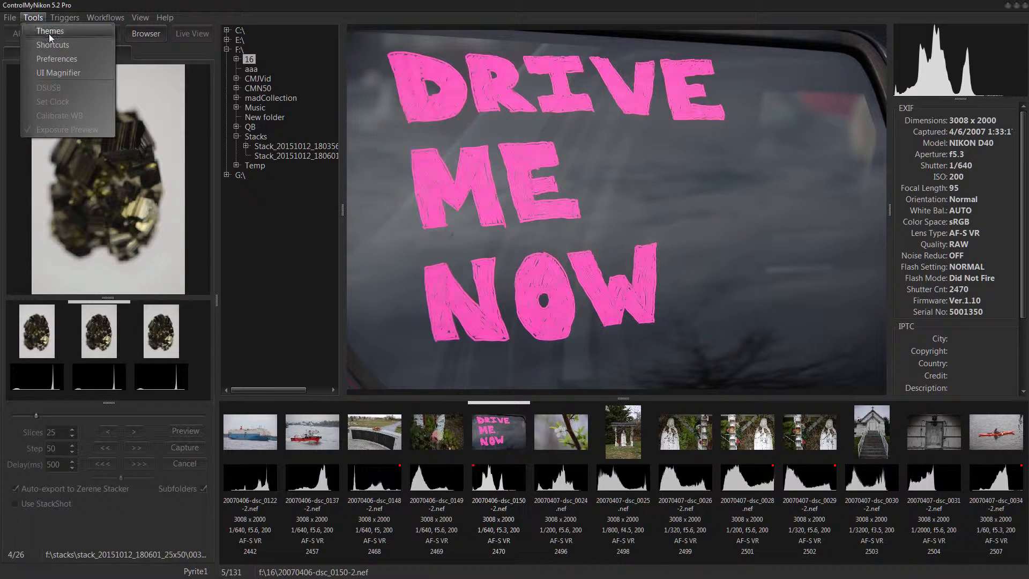
{"action": "key", "text": "Escape"}
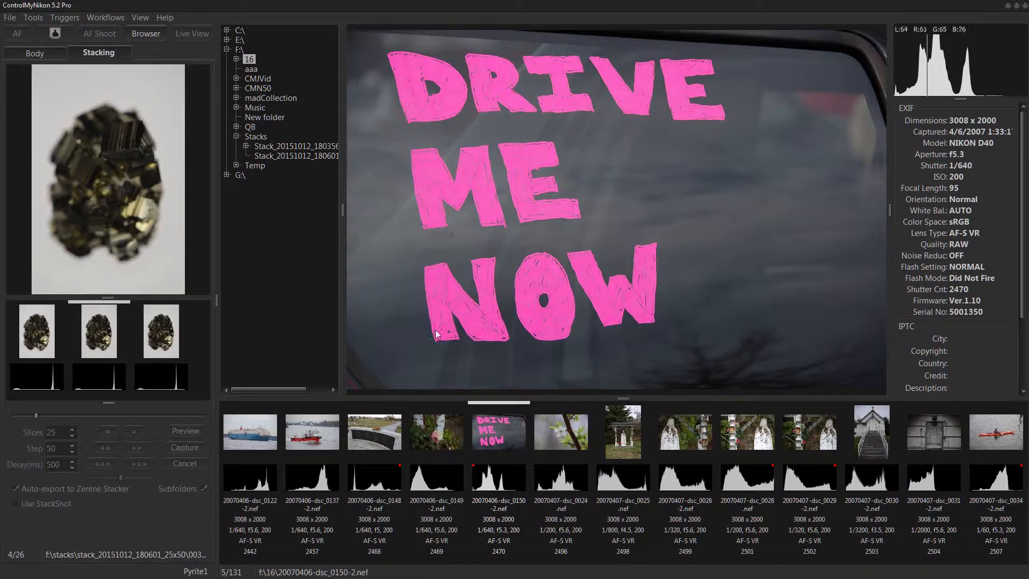
{"action": "right_click", "coordinate": [496, 431]}
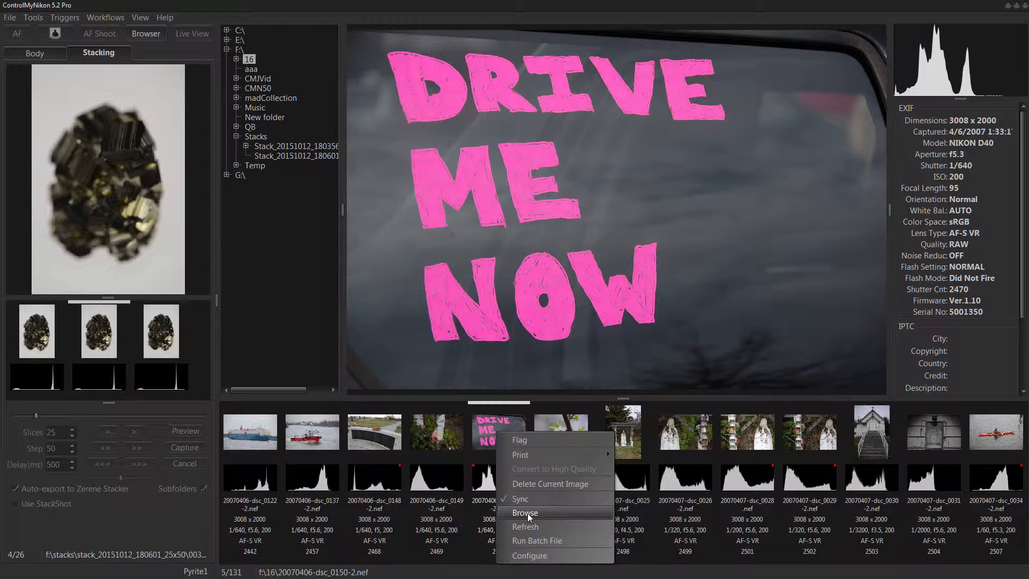
{"action": "left_click", "coordinate": [527, 512]}
{"action": "right_click", "coordinate": [496, 430]}
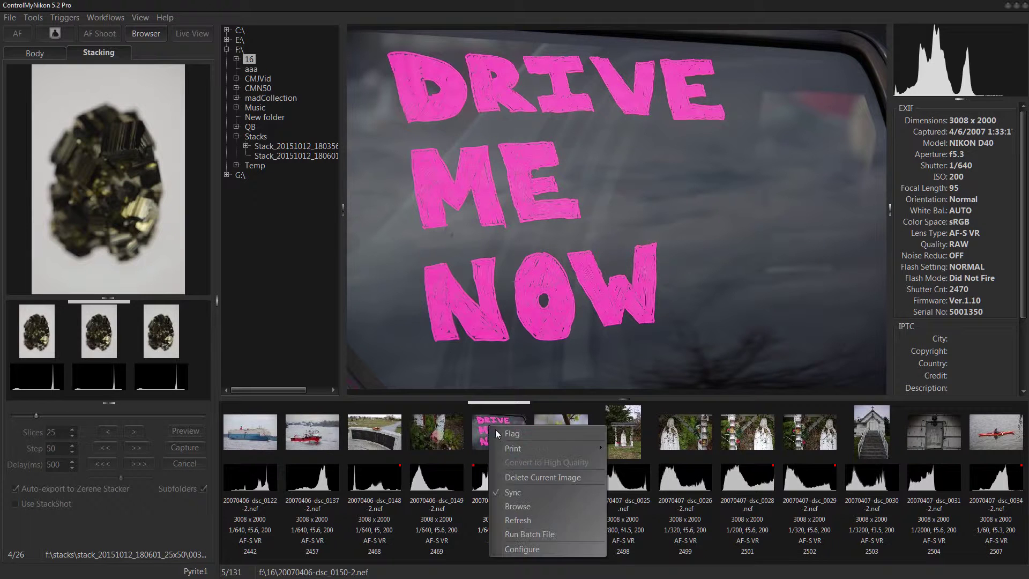
{"action": "left_click", "coordinate": [521, 504]}
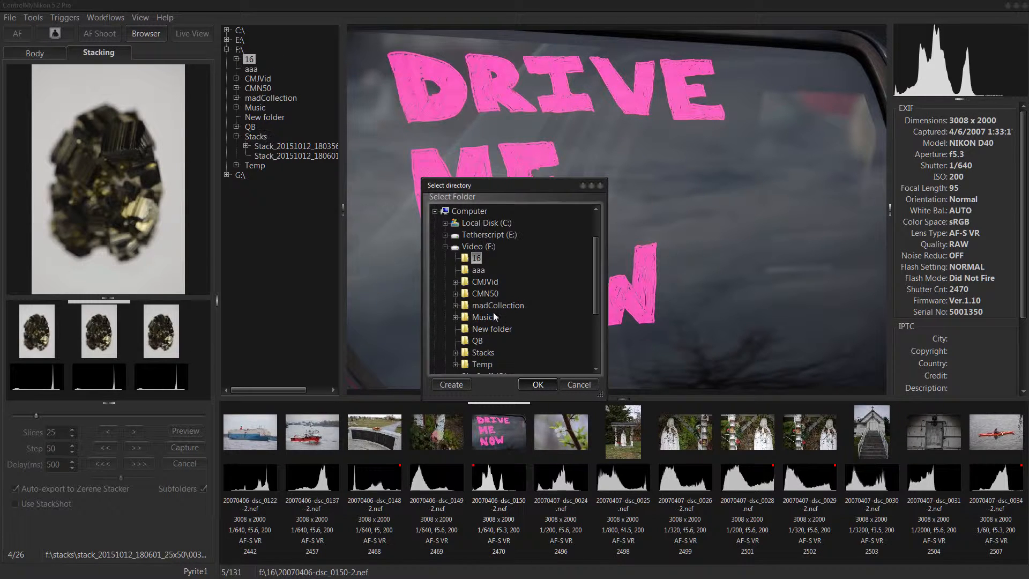
{"action": "left_click", "coordinate": [579, 384]}
- Refresh the folder's thumbnails and reopen the DRIVE ME NOW photo's options for printing
{"action": "right_click", "coordinate": [513, 424]}
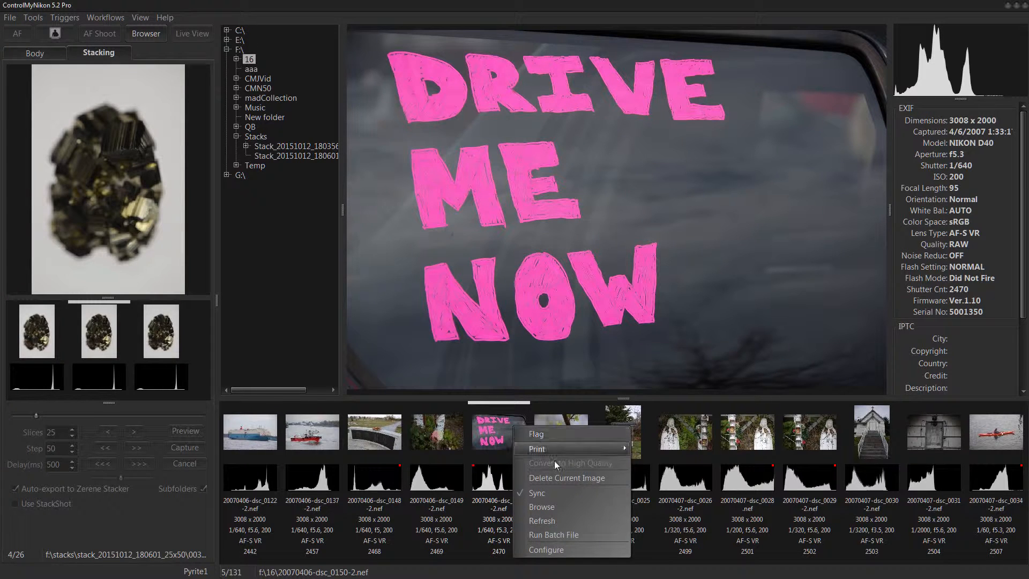
{"action": "left_click", "coordinate": [560, 520]}
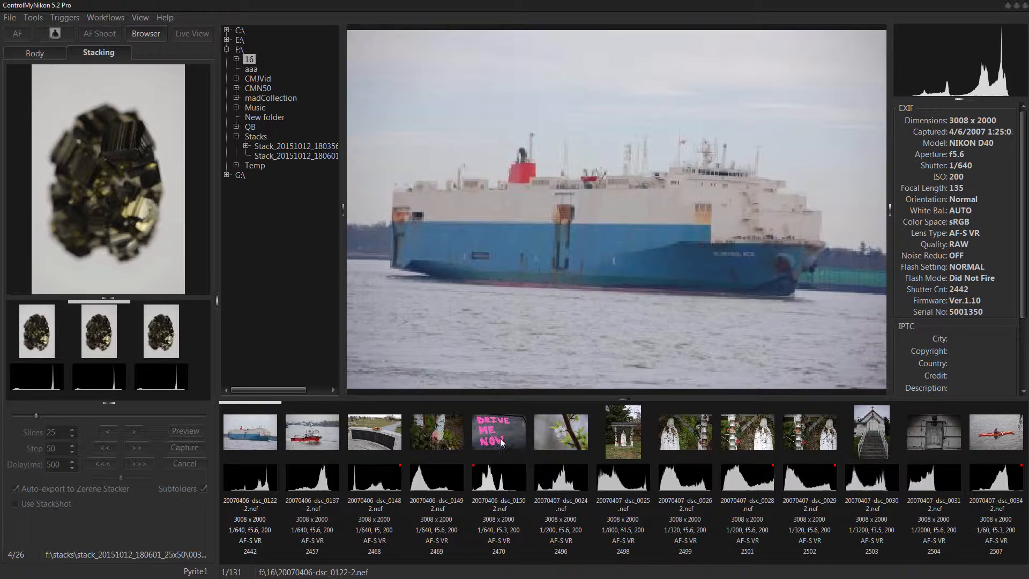
{"action": "left_click", "coordinate": [502, 441]}
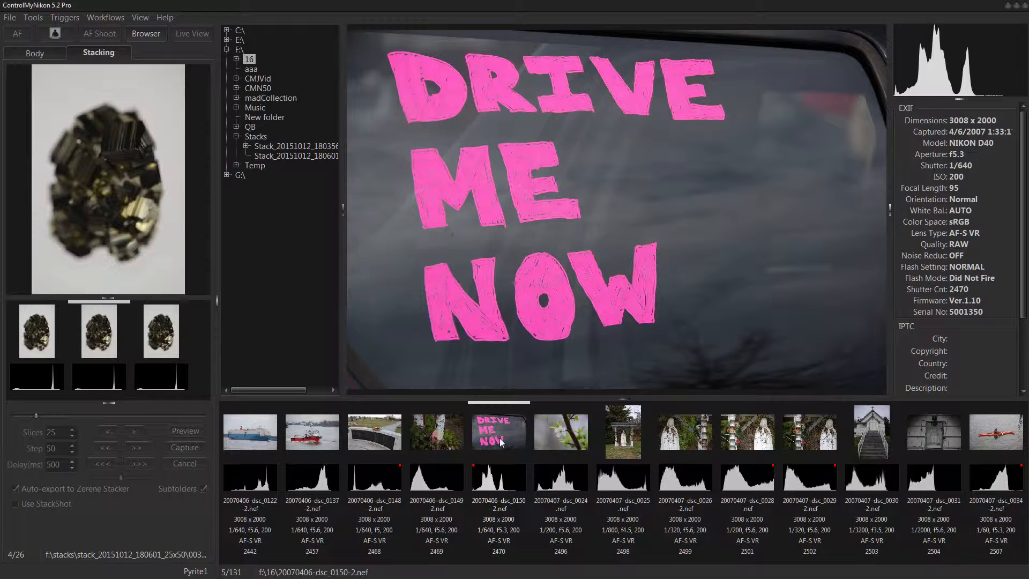
{"action": "right_click", "coordinate": [501, 442]}
{"action": "mouse_move", "coordinate": [524, 461]}
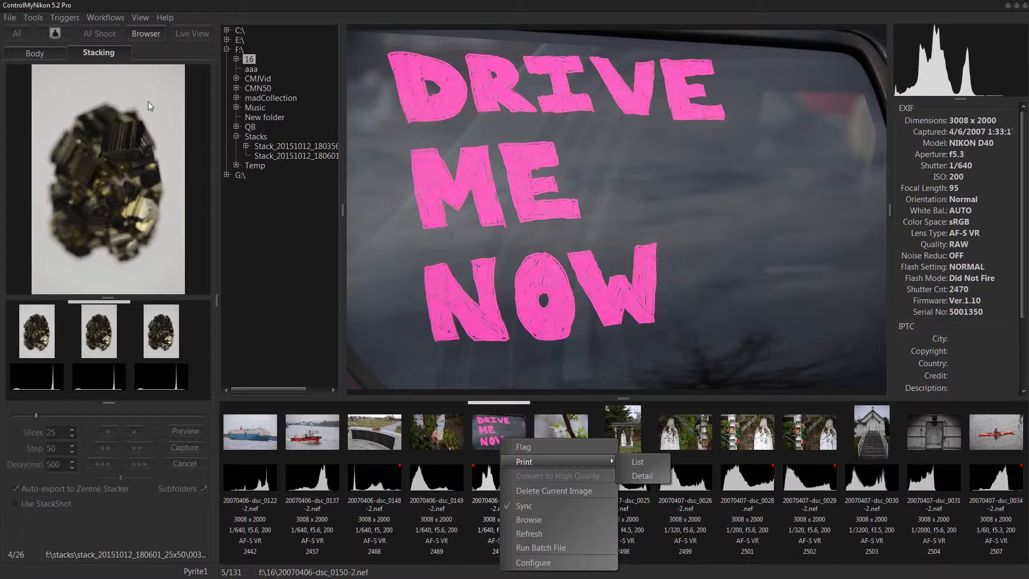
- Preview a contact-sheet list of the folder and enlarge the preview window
{"action": "left_click", "coordinate": [640, 461]}
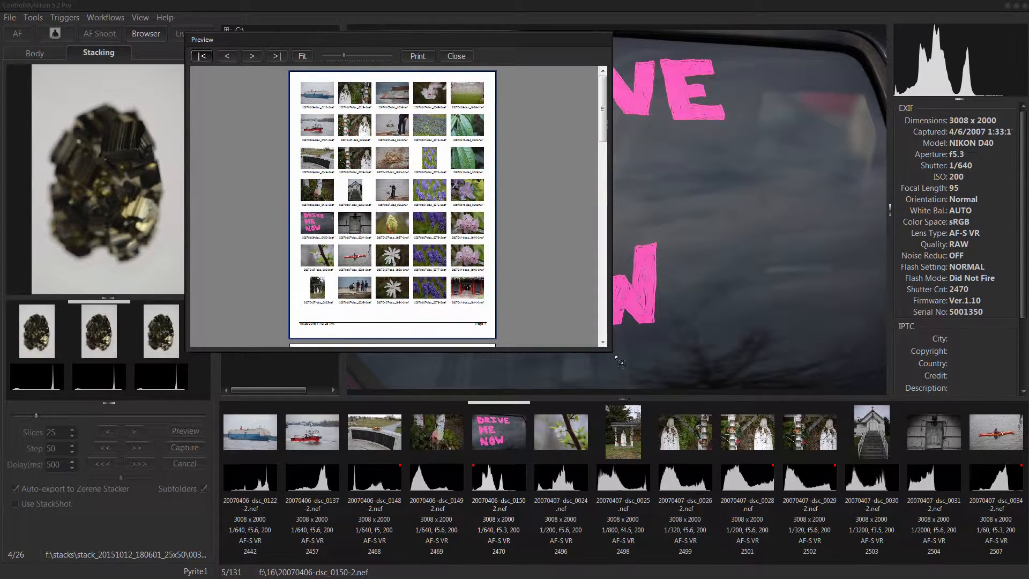
{"action": "left_click_drag", "start_coordinate": [605, 350], "coordinate": [831, 565]}
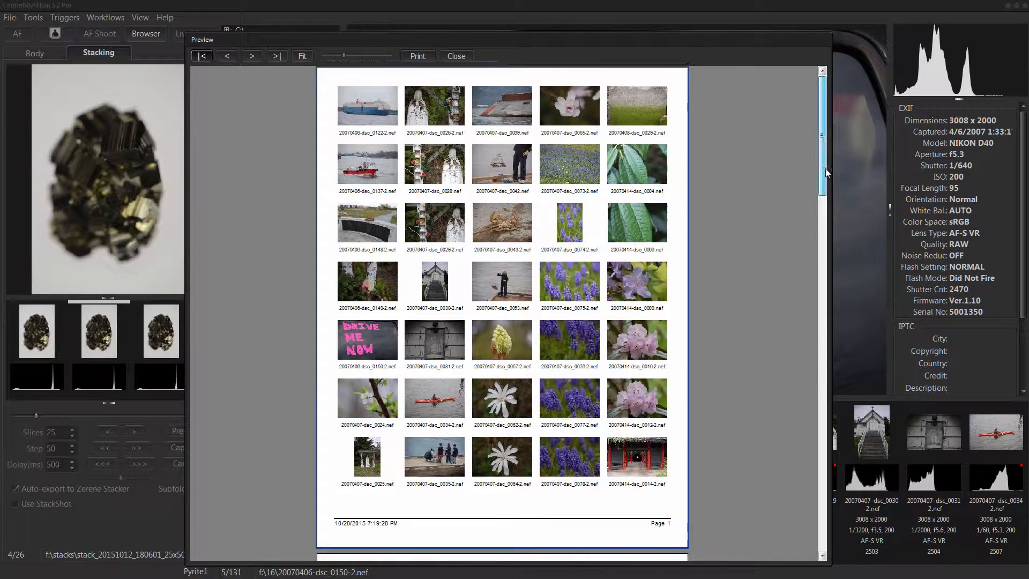
{"action": "mouse_move", "coordinate": [823, 166]}
{"action": "left_mouse_down"}
{"action": "mouse_move", "coordinate": [831, 427]}
{"action": "mouse_move", "coordinate": [820, 448]}
{"action": "mouse_move", "coordinate": [813, 182]}
{"action": "left_mouse_up"}
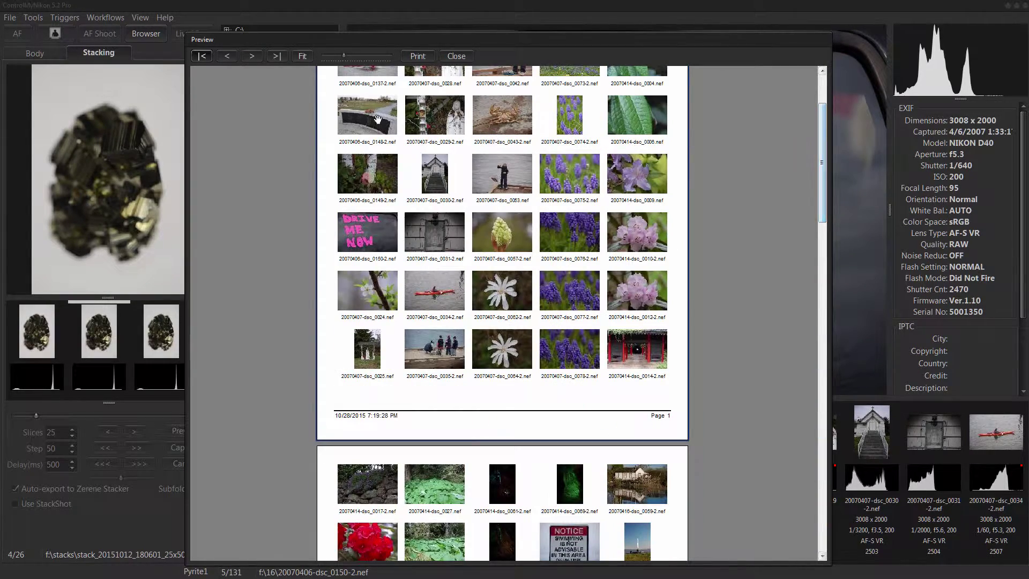
{"action": "left_click", "coordinate": [417, 56]}
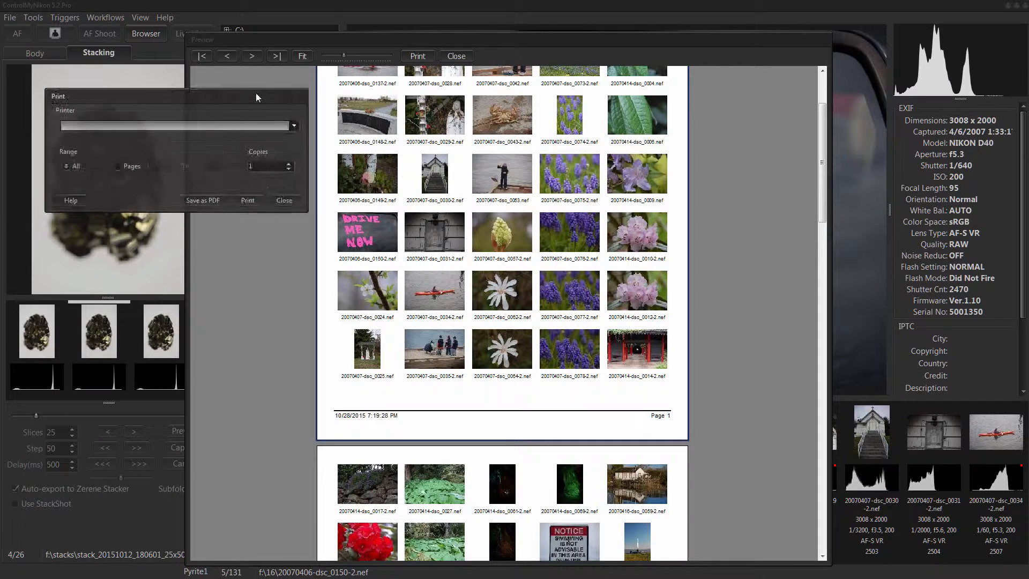
- Choose the EPSON Artisan 700 Series printer, then close print settings and preview without printing
{"action": "left_click", "coordinate": [497, 159]}
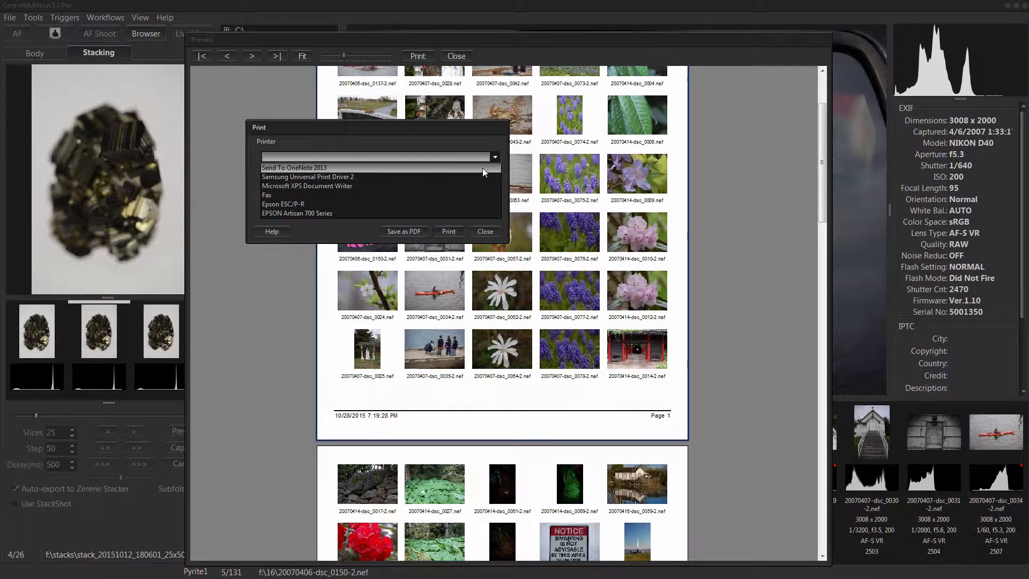
{"action": "left_click", "coordinate": [470, 167]}
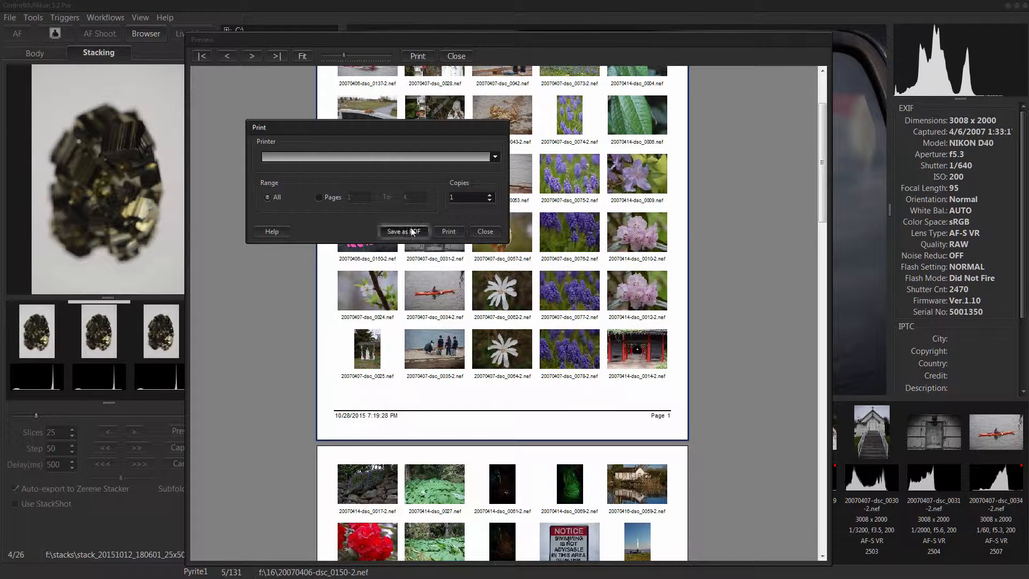
{"action": "left_click", "coordinate": [495, 156]}
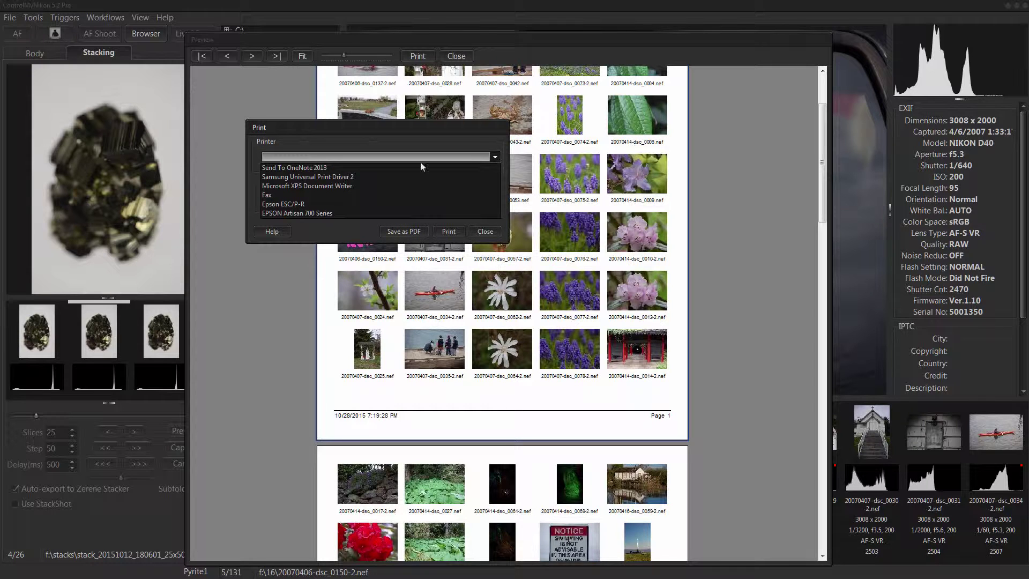
{"action": "left_click", "coordinate": [312, 212]}
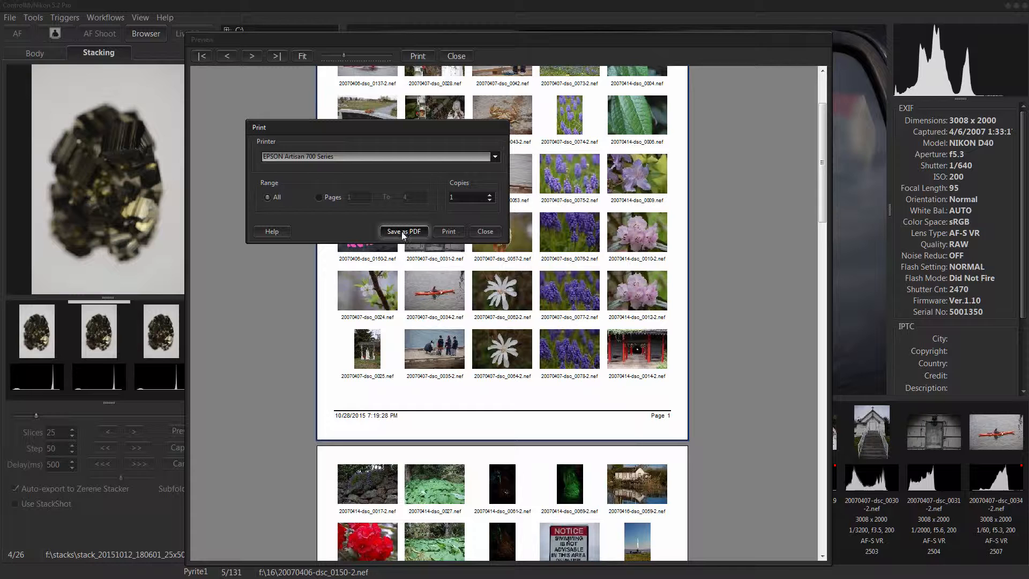
{"action": "left_click", "coordinate": [485, 232]}
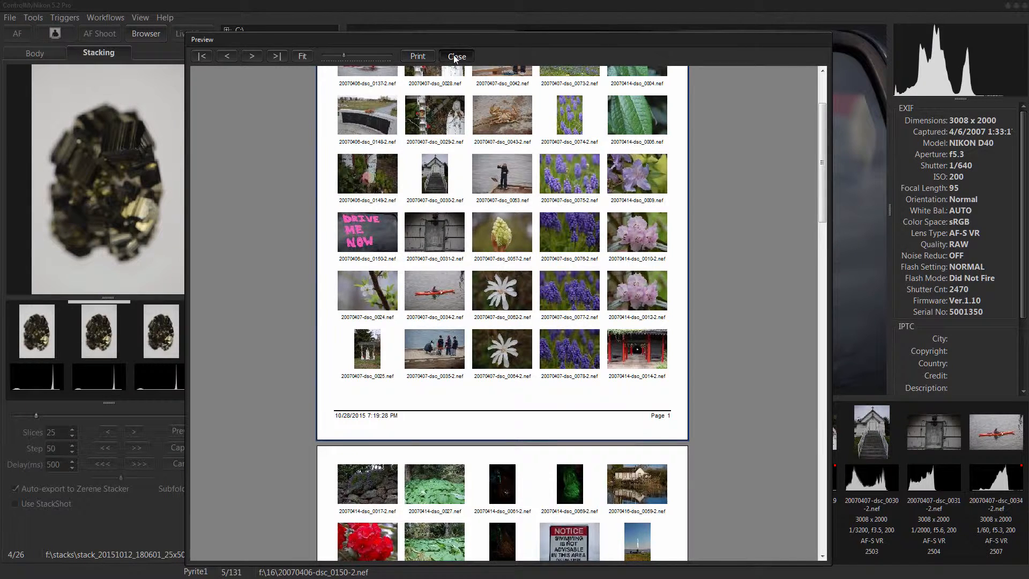
{"action": "left_click", "coordinate": [454, 55]}
{"action": "right_click", "coordinate": [501, 428]}
{"action": "mouse_move", "coordinate": [558, 451]}
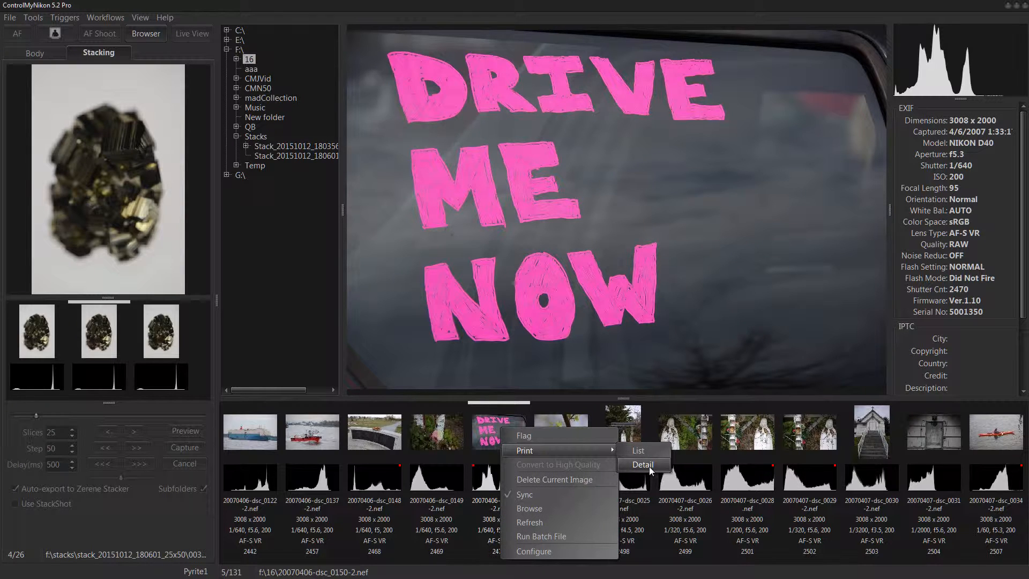
{"action": "left_click", "coordinate": [649, 466]}
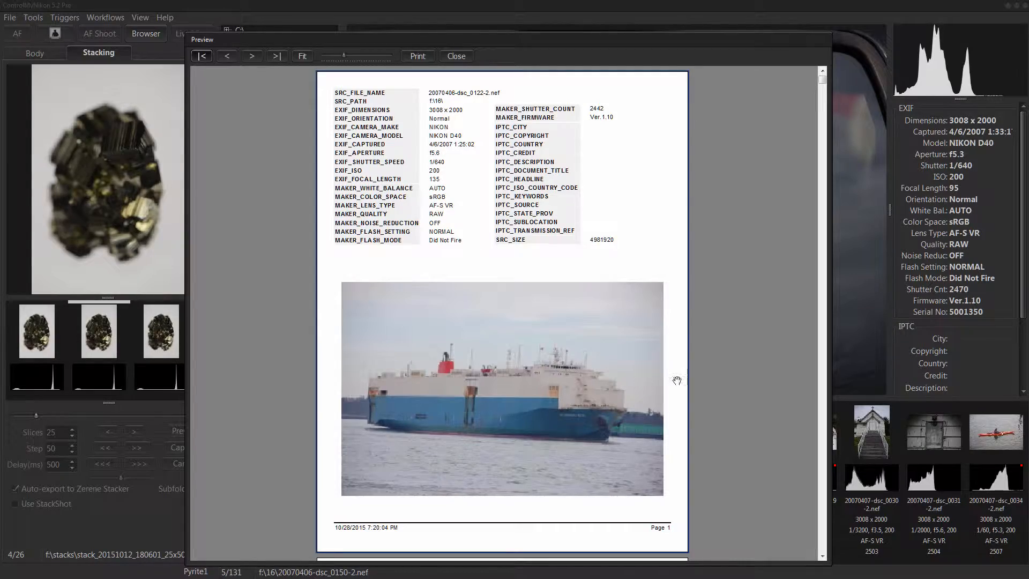
{"action": "left_click_drag", "start_coordinate": [822, 80], "coordinate": [819, 209]}
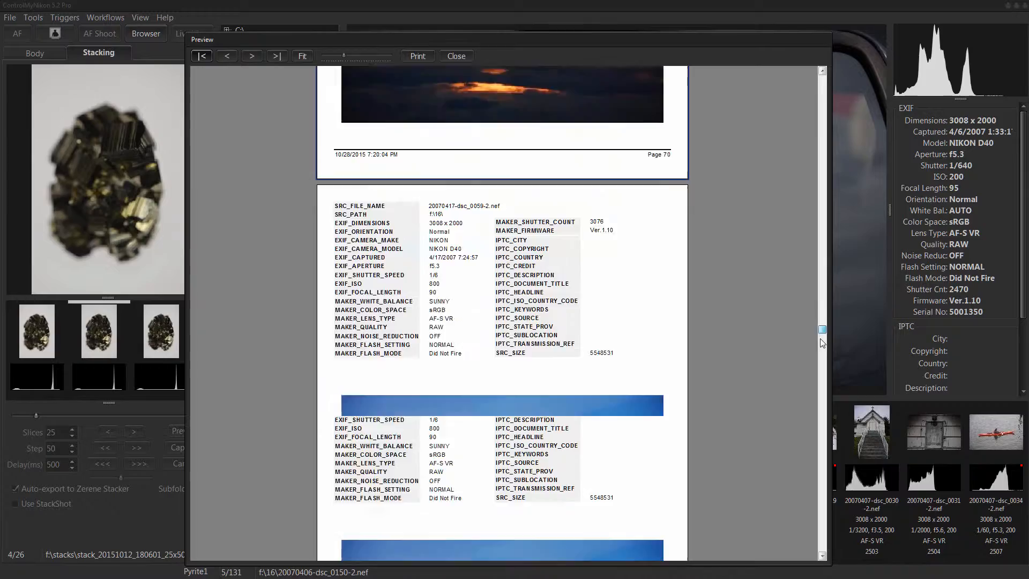
{"action": "mouse_move", "coordinate": [817, 208]}
{"action": "left_mouse_down"}
{"action": "mouse_move", "coordinate": [821, 430]}
{"action": "mouse_move", "coordinate": [822, 91]}
{"action": "left_mouse_up"}
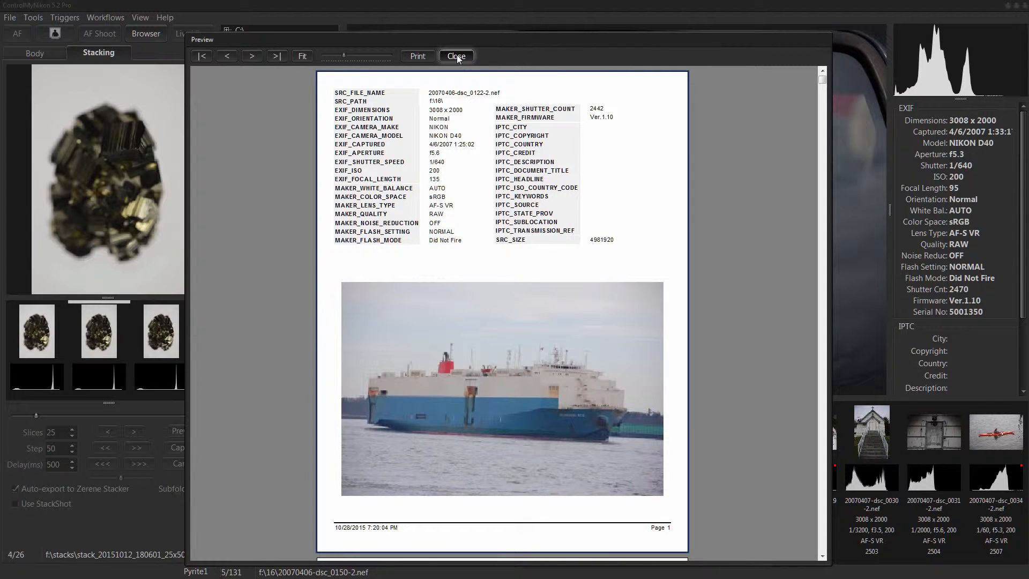
{"action": "left_click", "coordinate": [419, 54]}
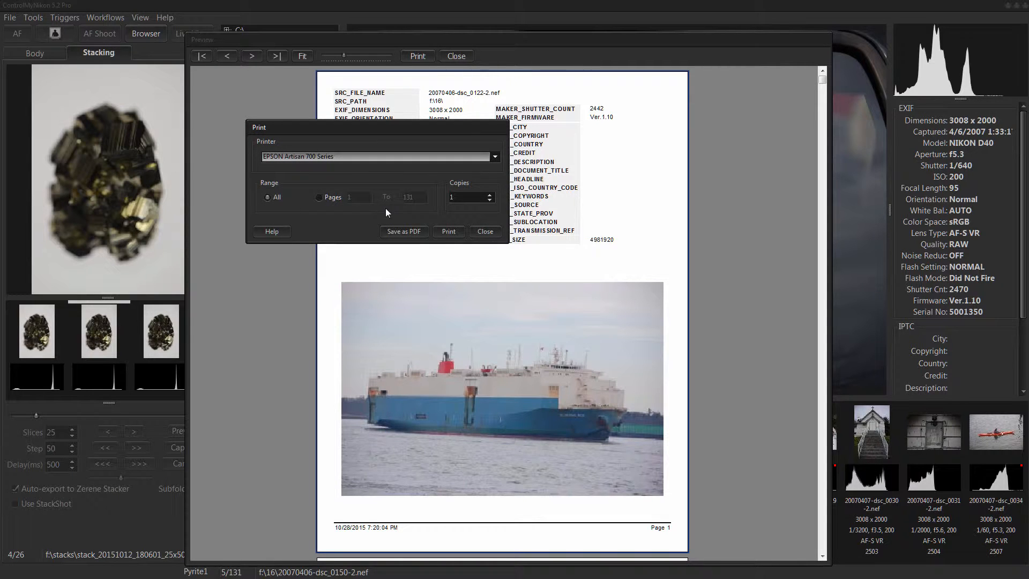
{"action": "left_click", "coordinate": [478, 232]}
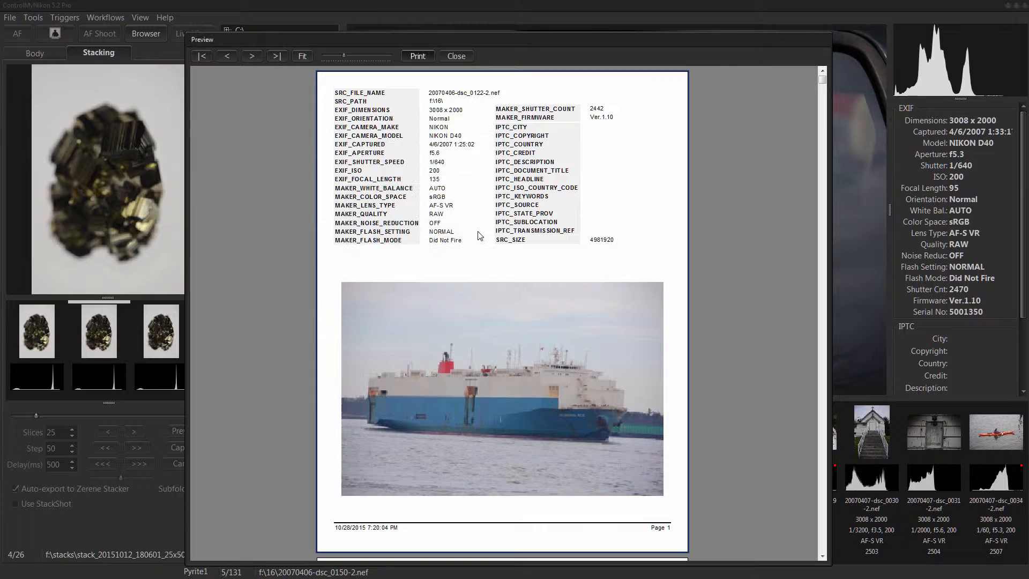
{"action": "left_click", "coordinate": [455, 56]}
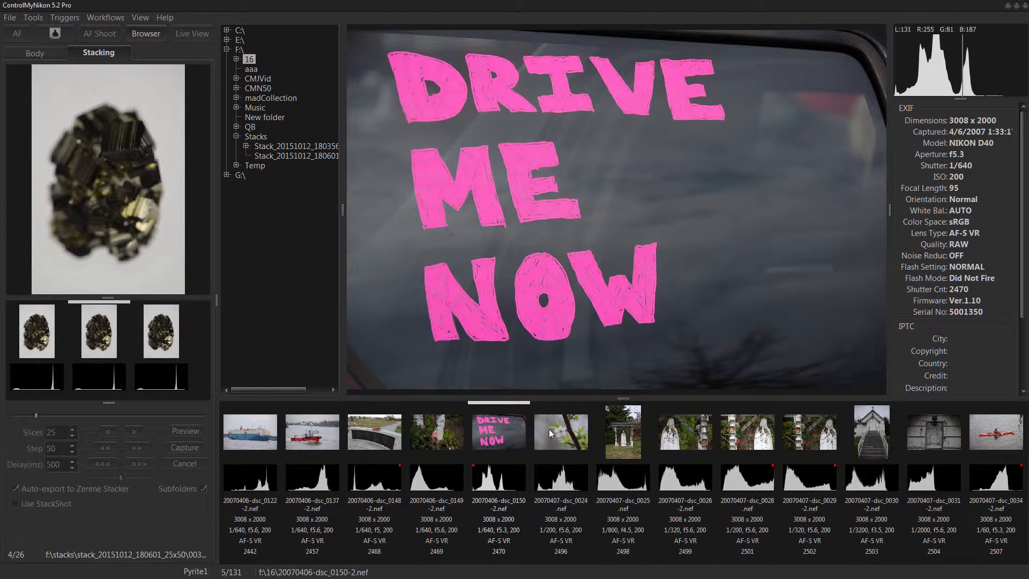
{"action": "right_click", "coordinate": [503, 428]}
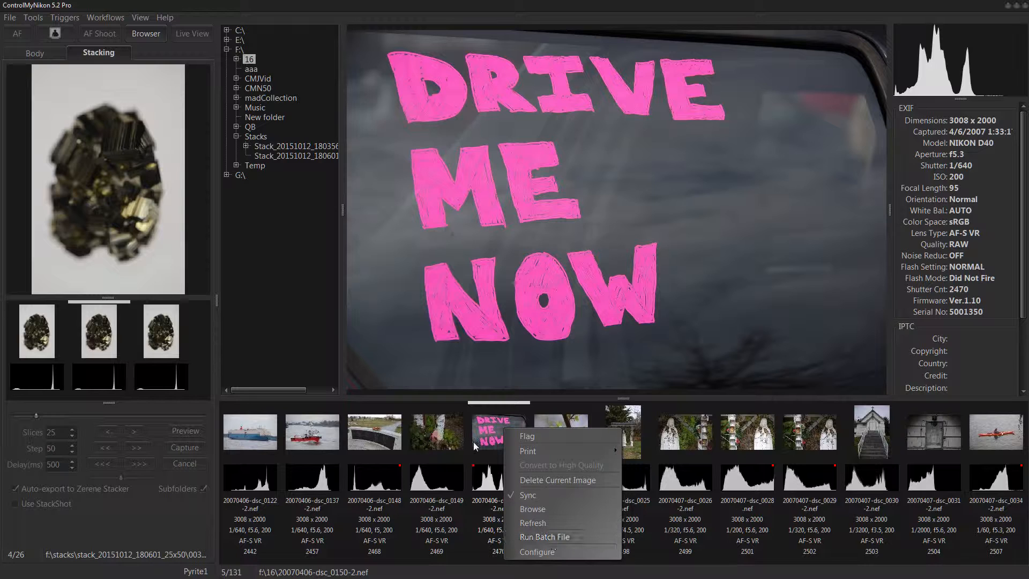
{"action": "left_click", "coordinate": [481, 440]}
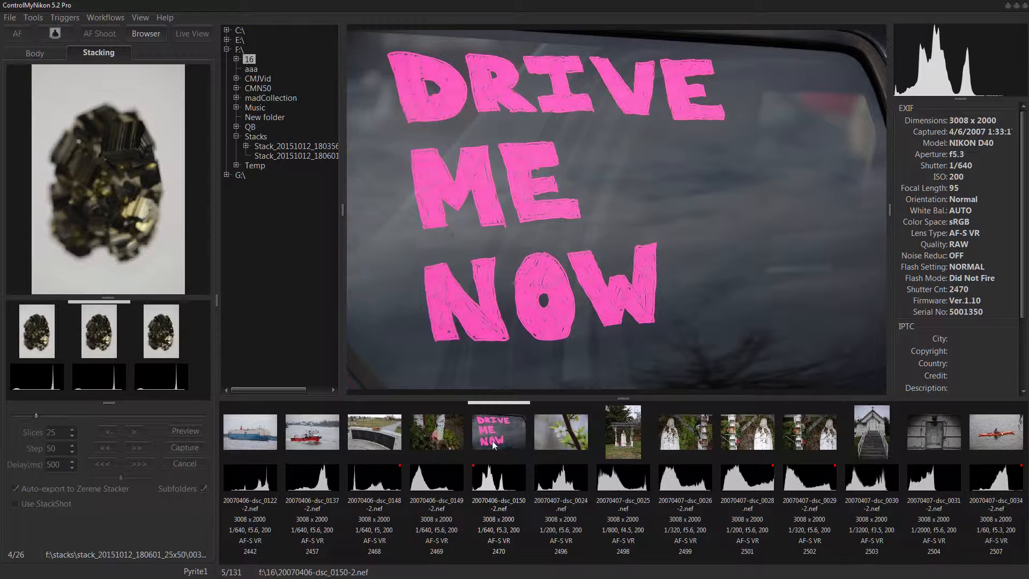
{"action": "left_click", "coordinate": [36, 18]}
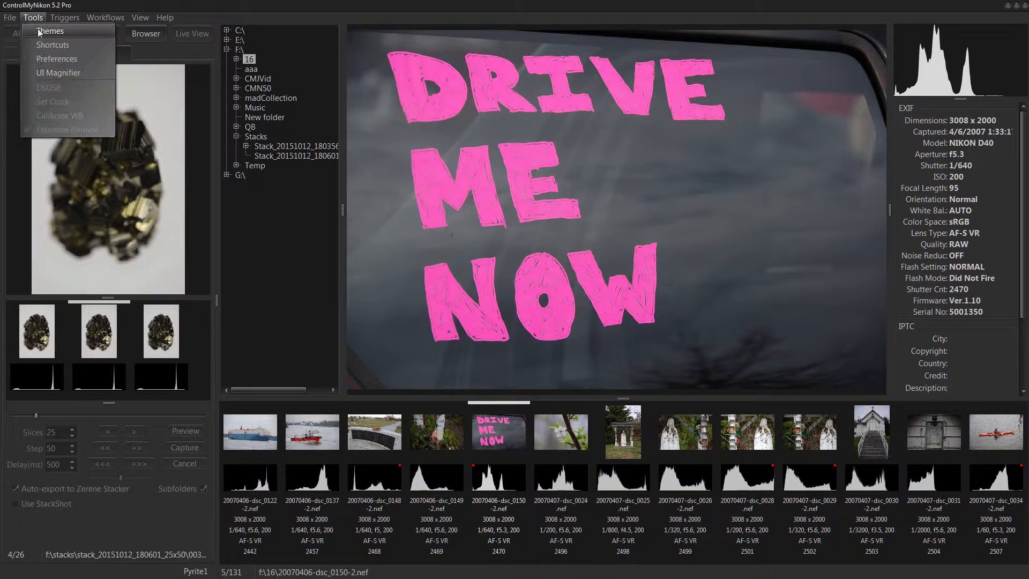
{"action": "left_click", "coordinate": [47, 60]}
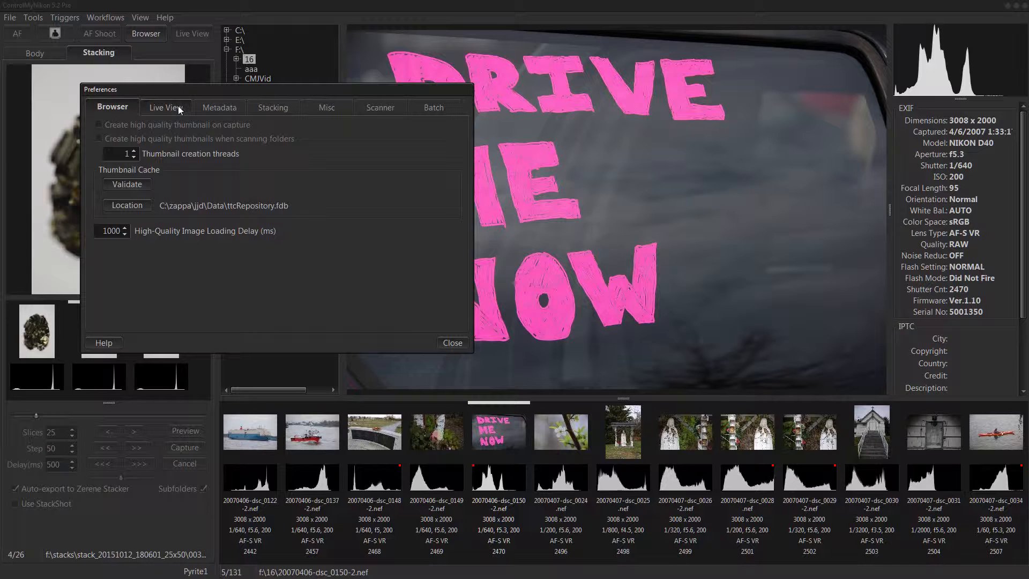
{"action": "left_click", "coordinate": [335, 105]}
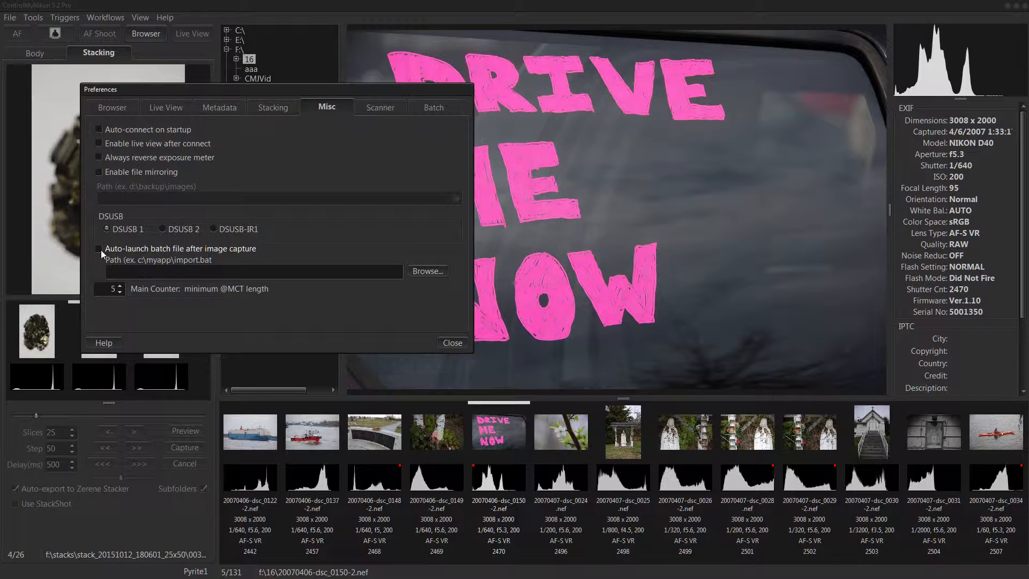
{"action": "left_click", "coordinate": [171, 270]}
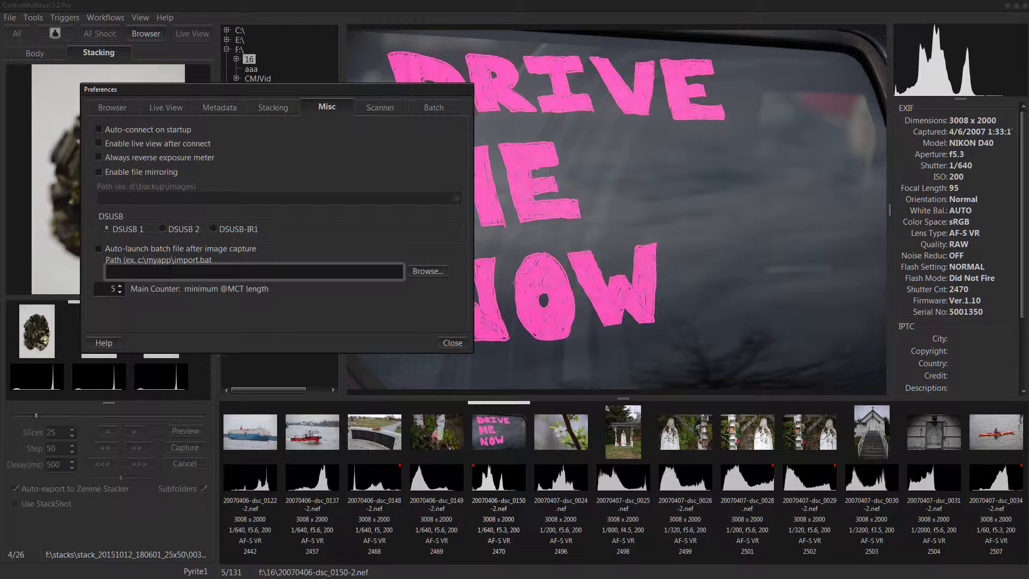
{"action": "left_click", "coordinate": [447, 344]}
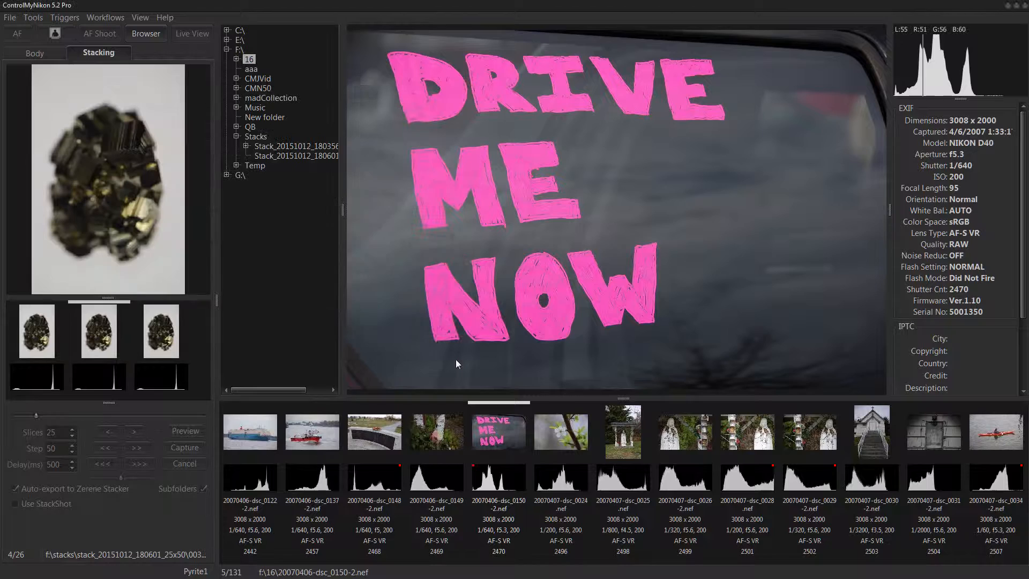
- Run the batch file on the DRIVE ME NOW photo
{"action": "right_click", "coordinate": [487, 436]}
{"action": "left_click", "coordinate": [519, 542]}
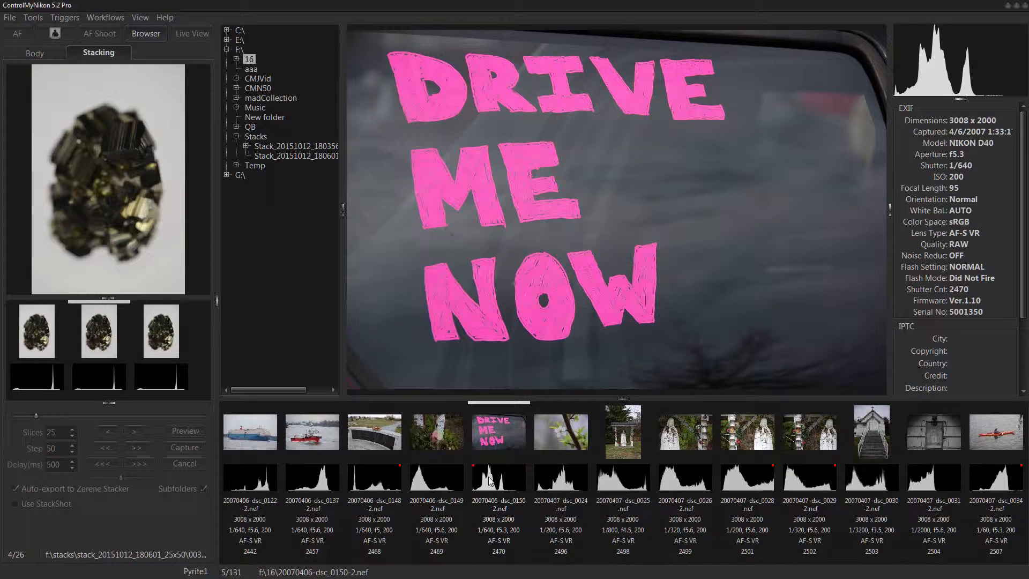
{"action": "right_click", "coordinate": [501, 427]}
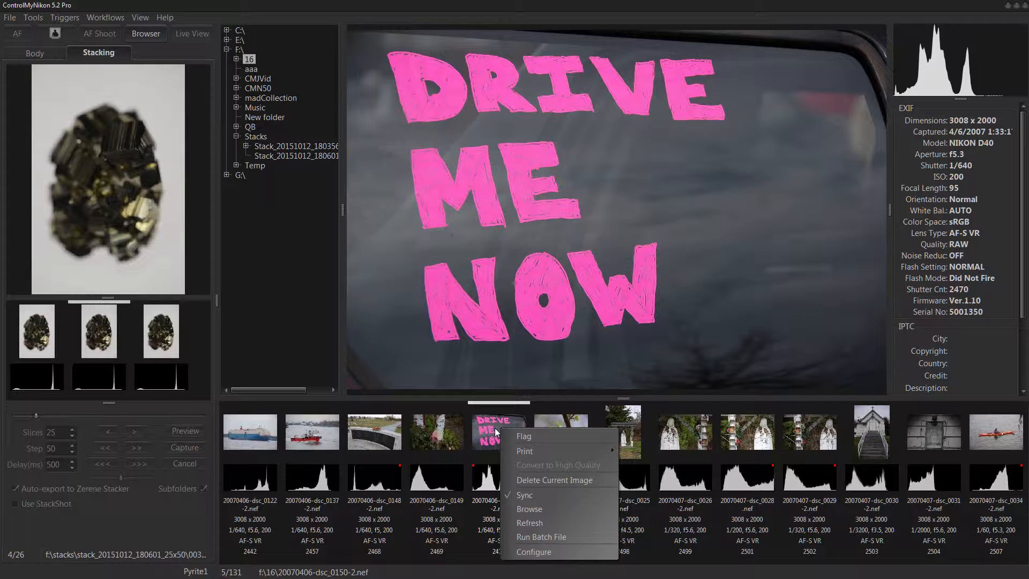
{"action": "left_click", "coordinate": [488, 430]}
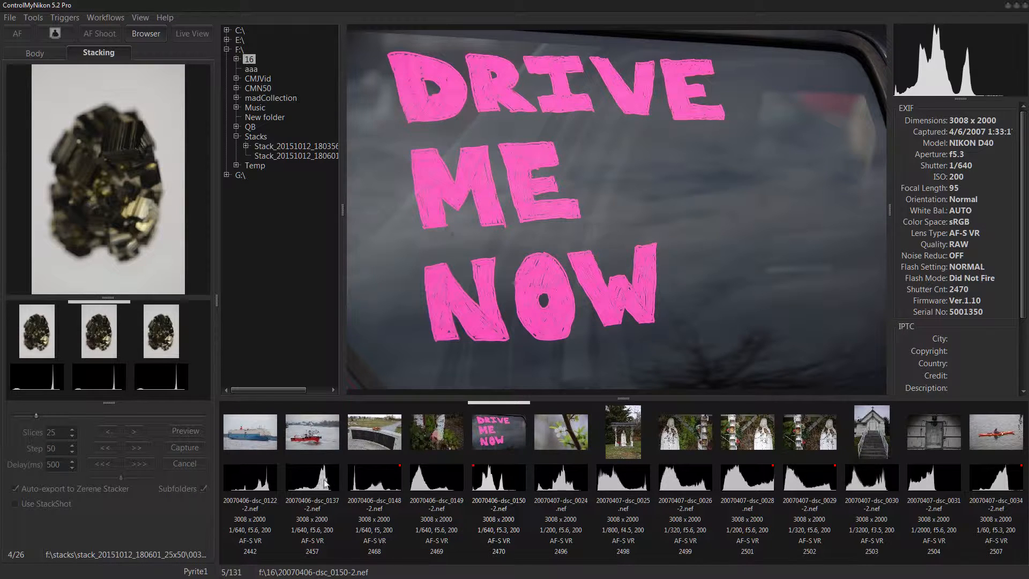
- Step through the cargo ship, memorial and DRIVE ME NOW photos, ending on birch tree dsc_0149
{"action": "left_click", "coordinate": [294, 432]}
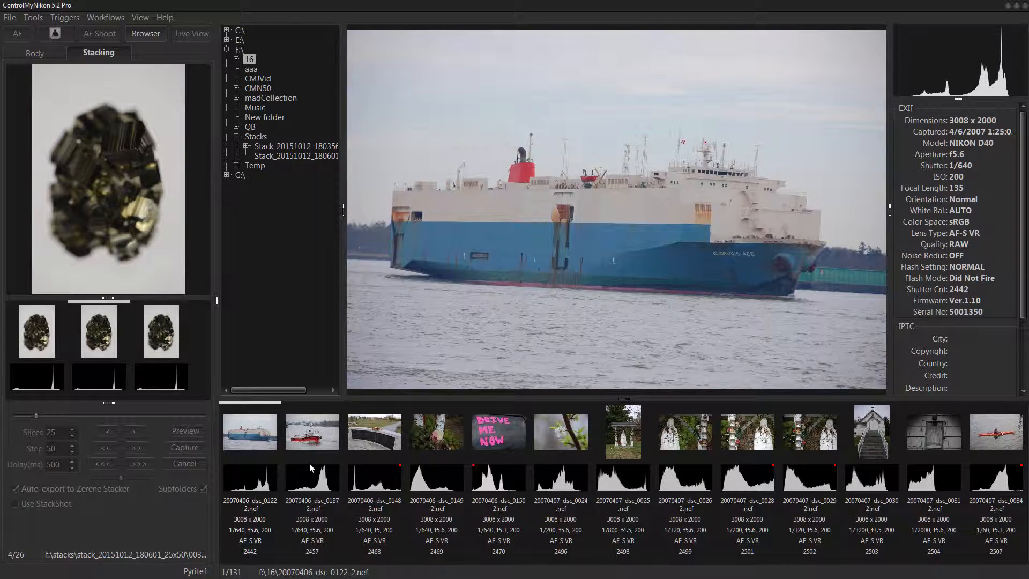
{"action": "left_click", "coordinate": [315, 434]}
{"action": "left_click", "coordinate": [374, 434]}
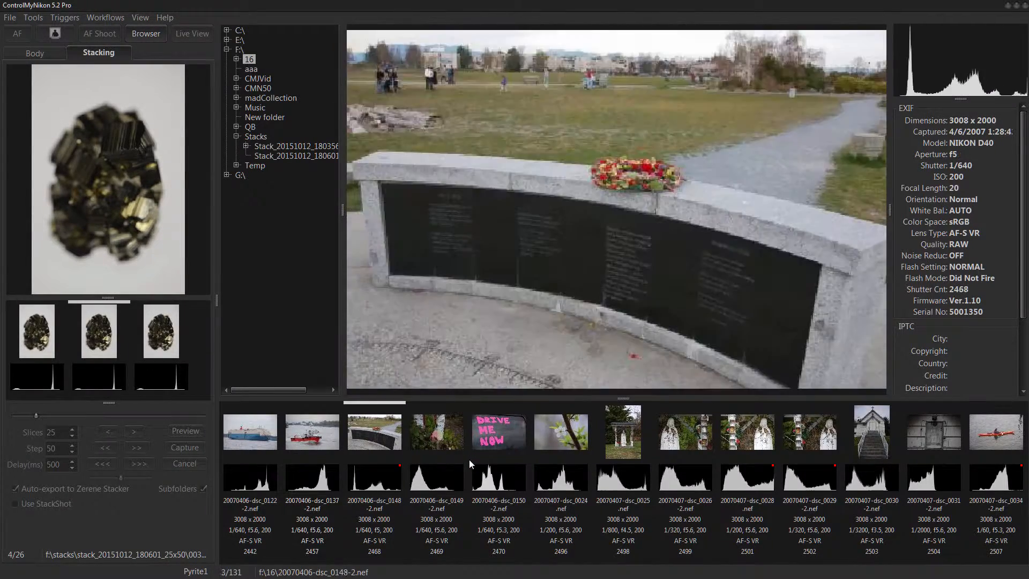
{"action": "left_click", "coordinate": [469, 459]}
{"action": "left_click", "coordinate": [434, 428]}
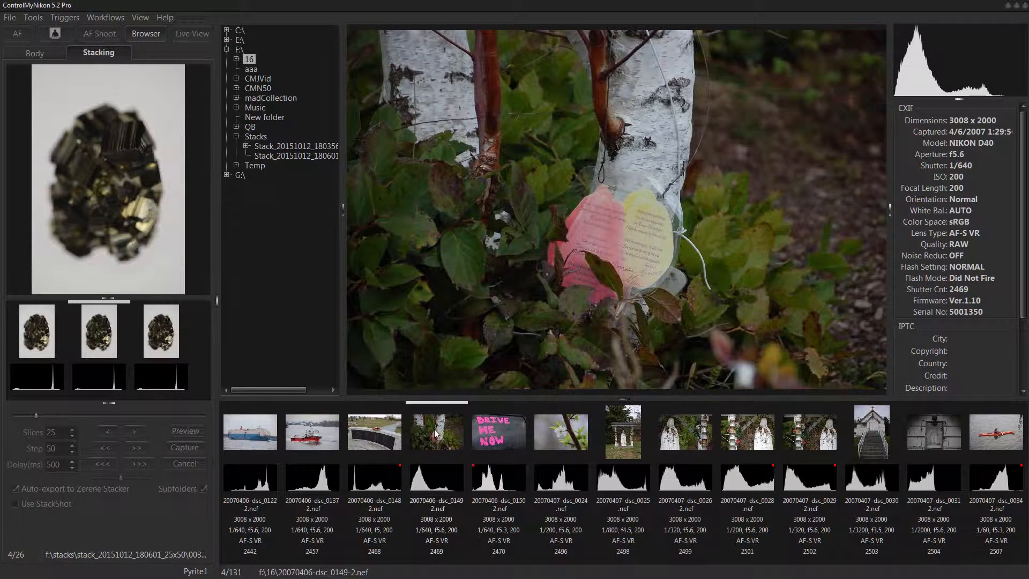